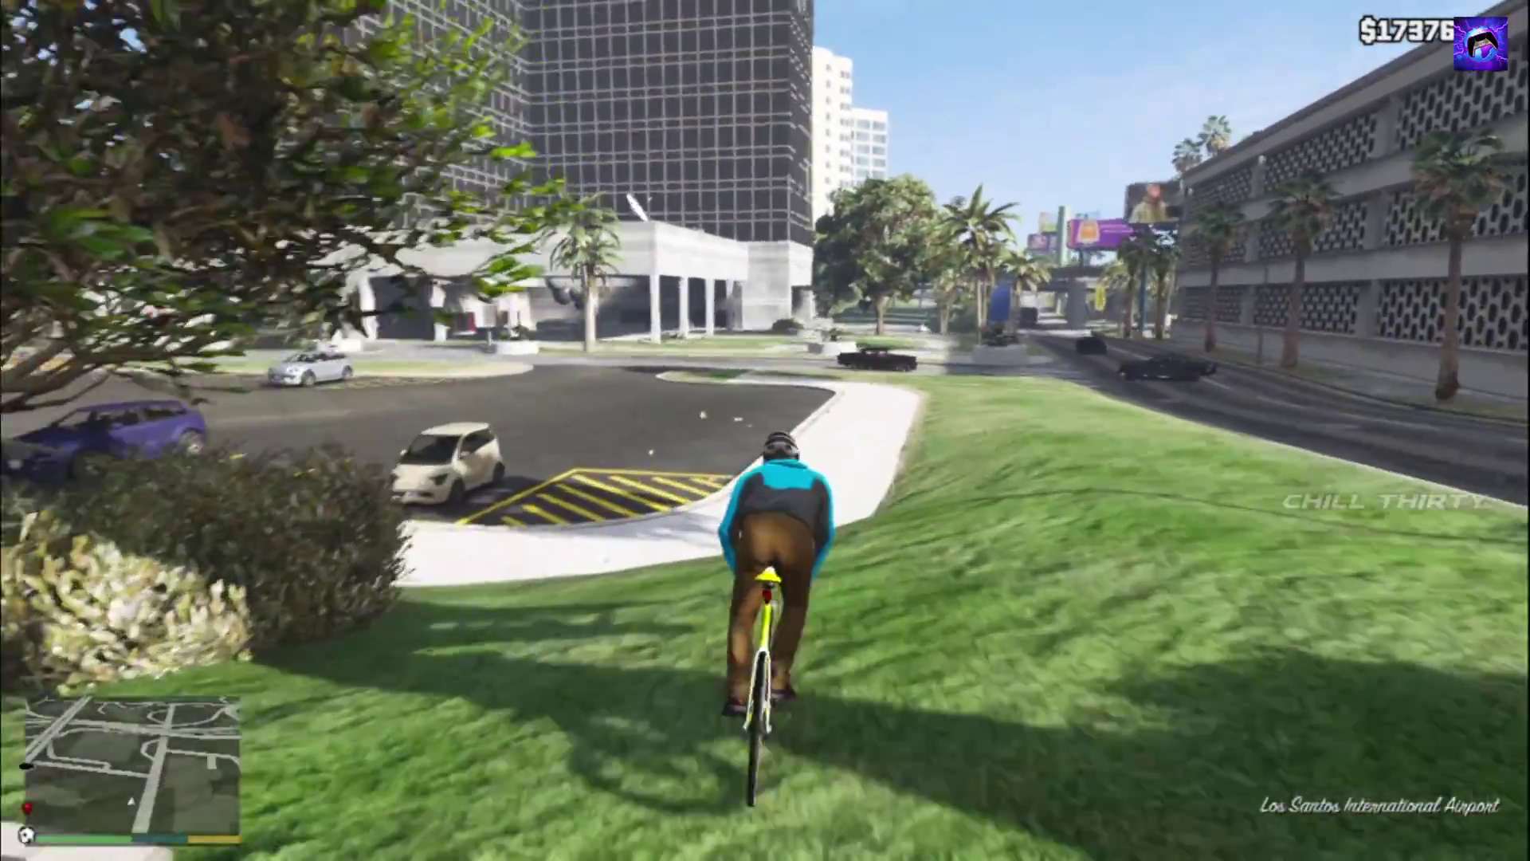
Ride the bike left across the grass toward the parking lot
{"action": "key", "text": "a"}
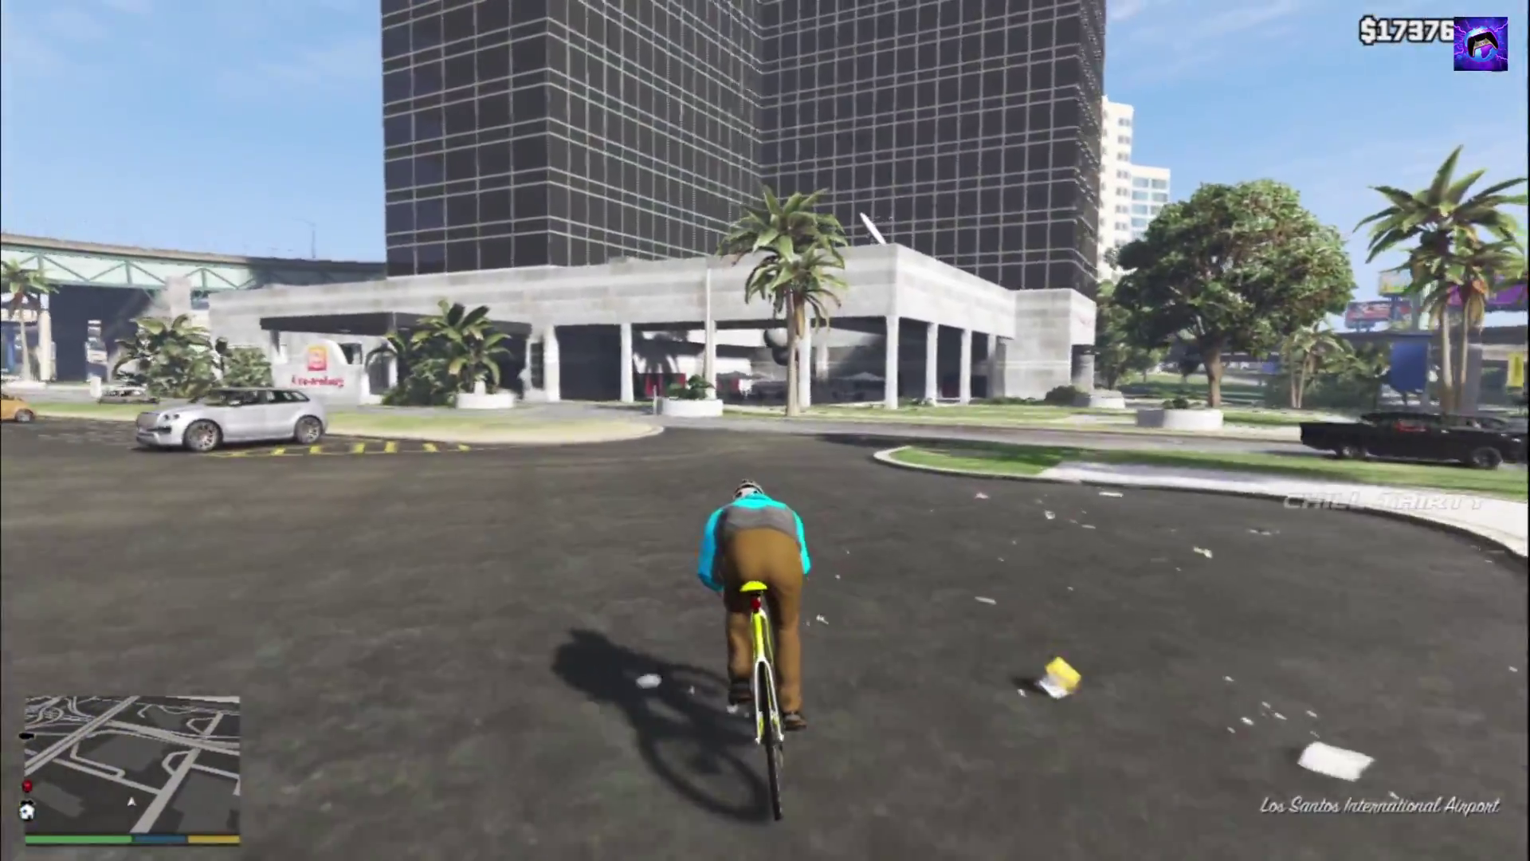
{"action": "key", "text": "a"}
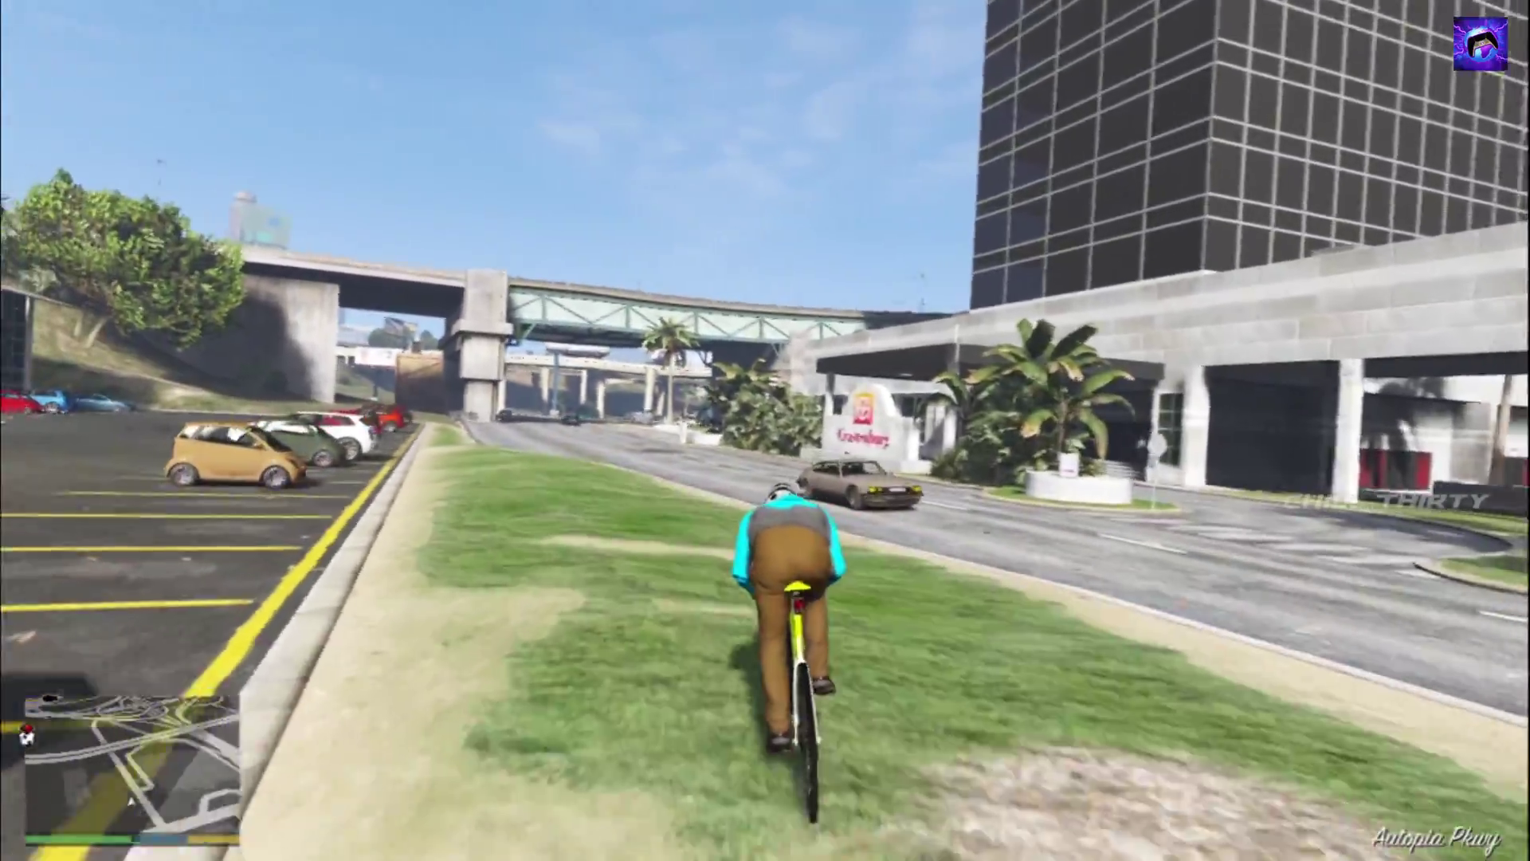
{"action": "key", "text": "a"}
{"action": "key", "text": "a"}
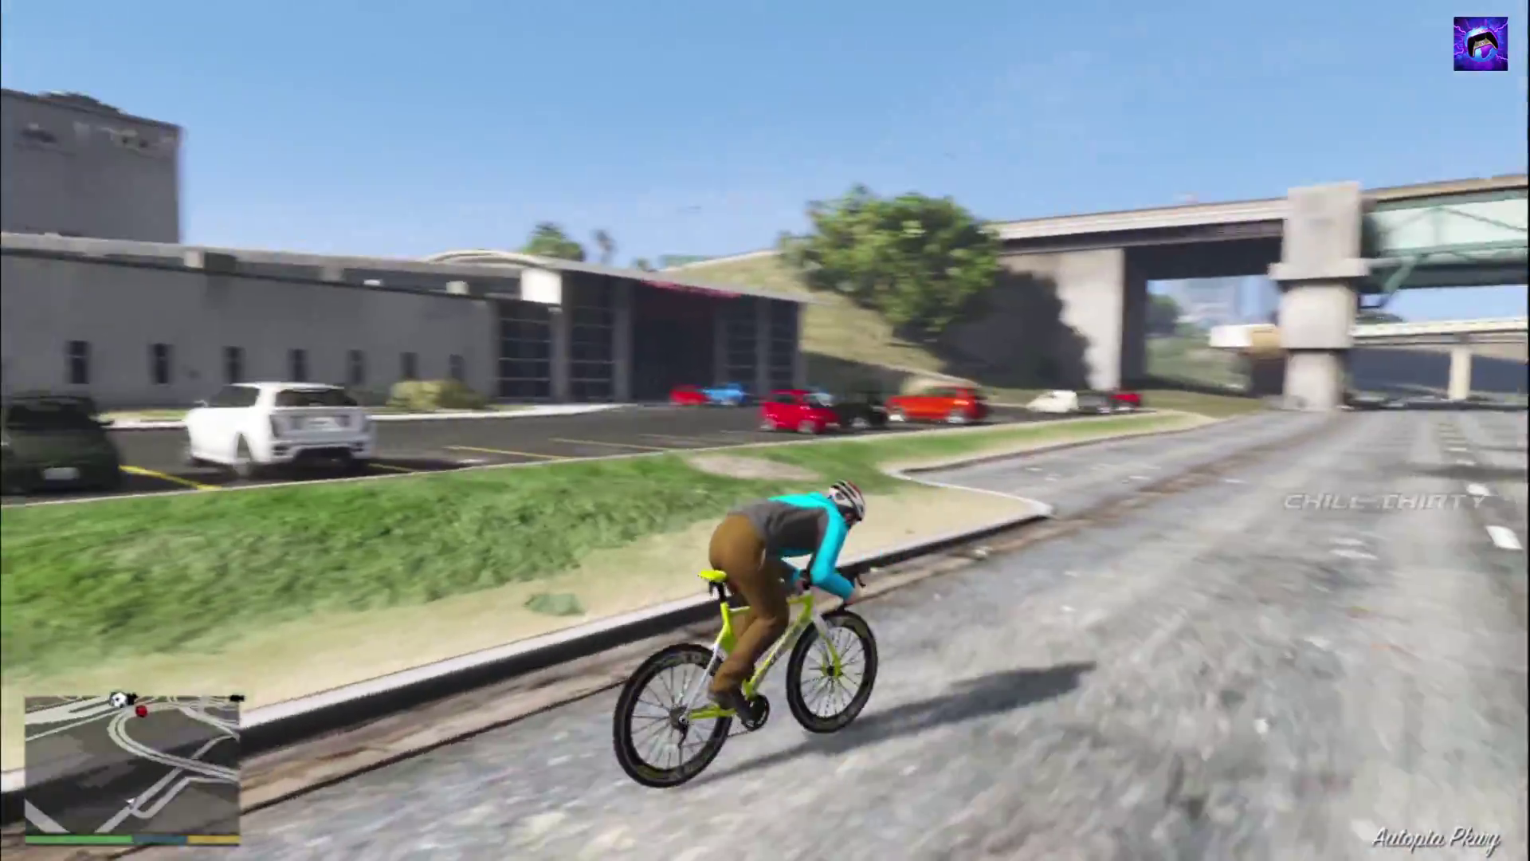
{"action": "key", "text": "a"}
{"action": "key", "text": "d"}
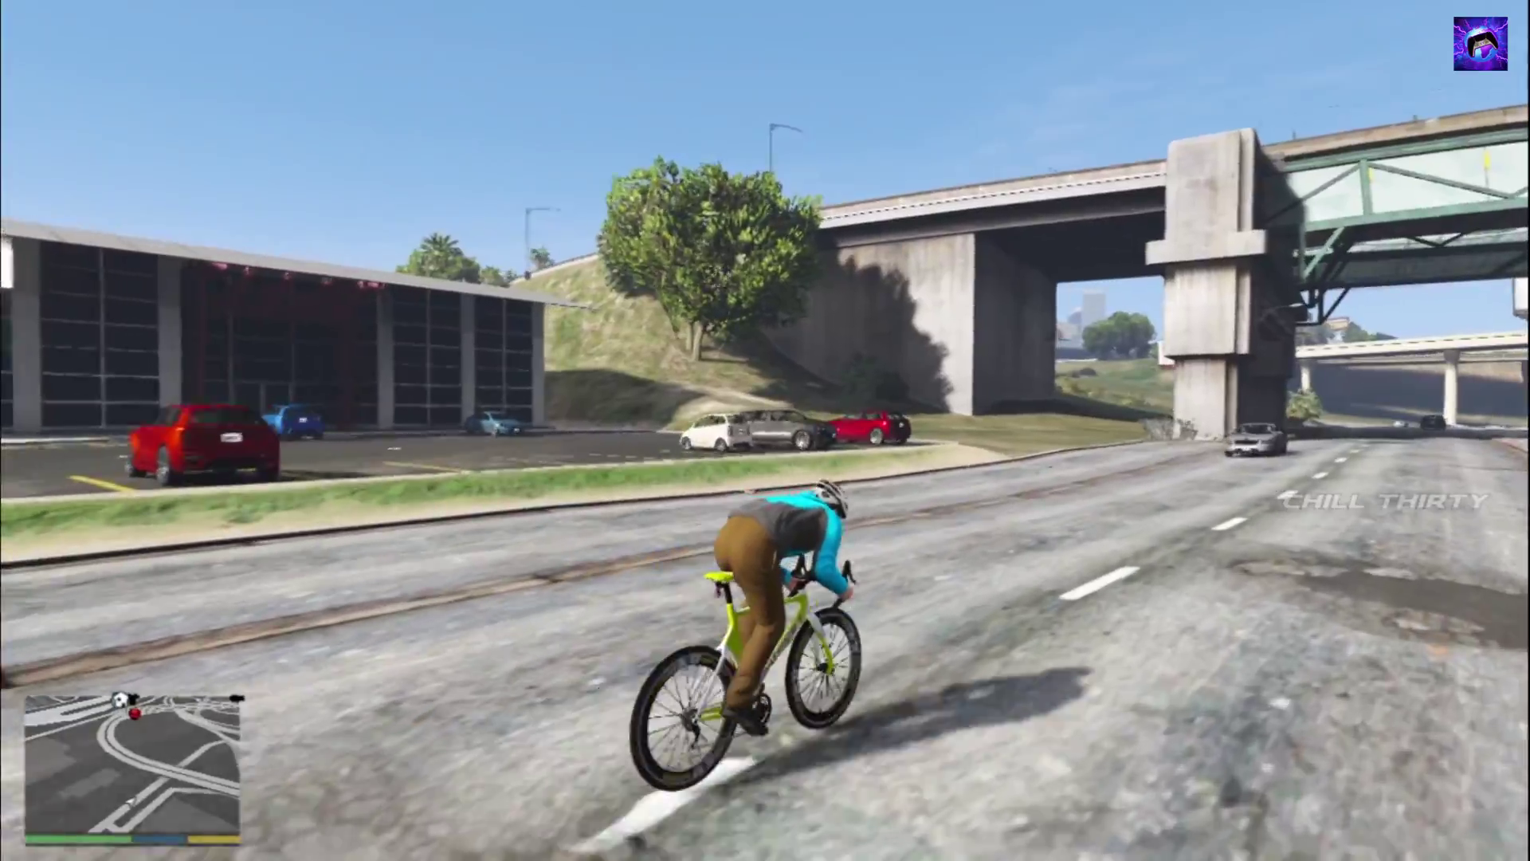
Back out of the Menyoo trainer menu and close it
{"action": "key", "text": "d"}
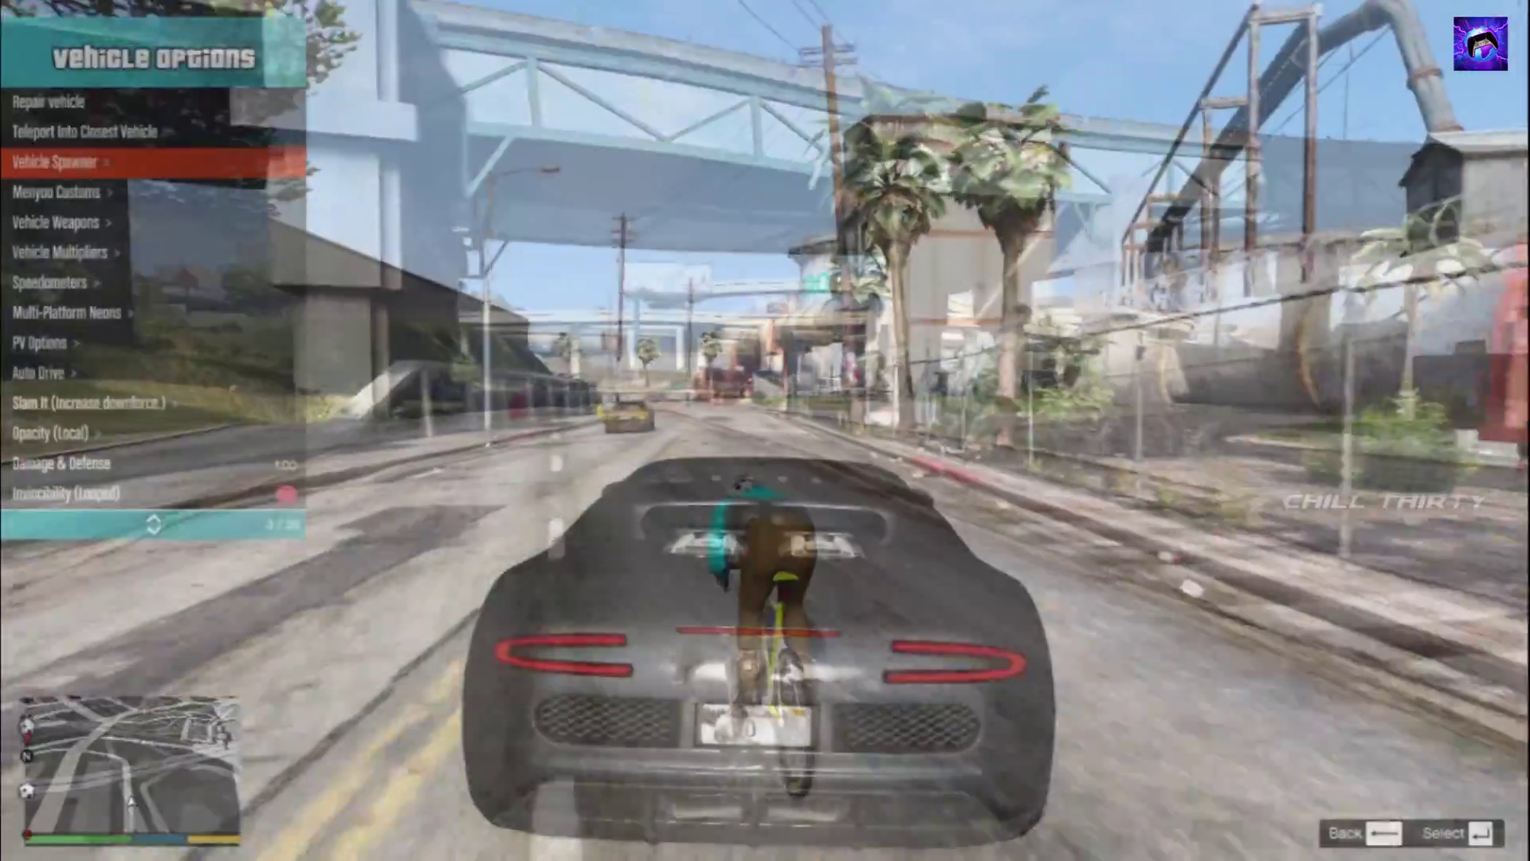
{"action": "key", "text": "BackSpace"}
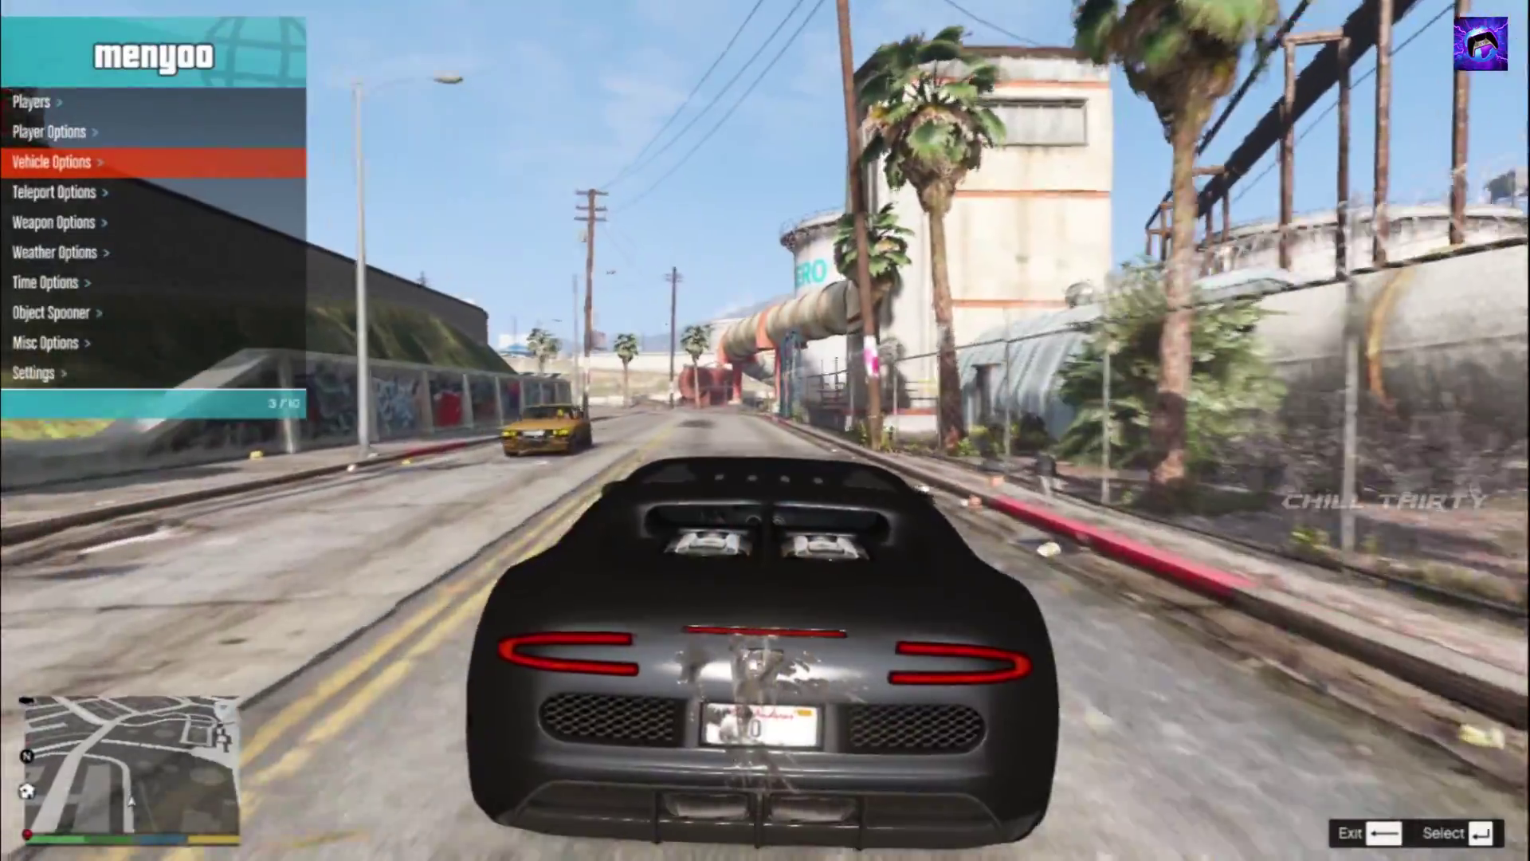
{"action": "key", "text": "BackSpace"}
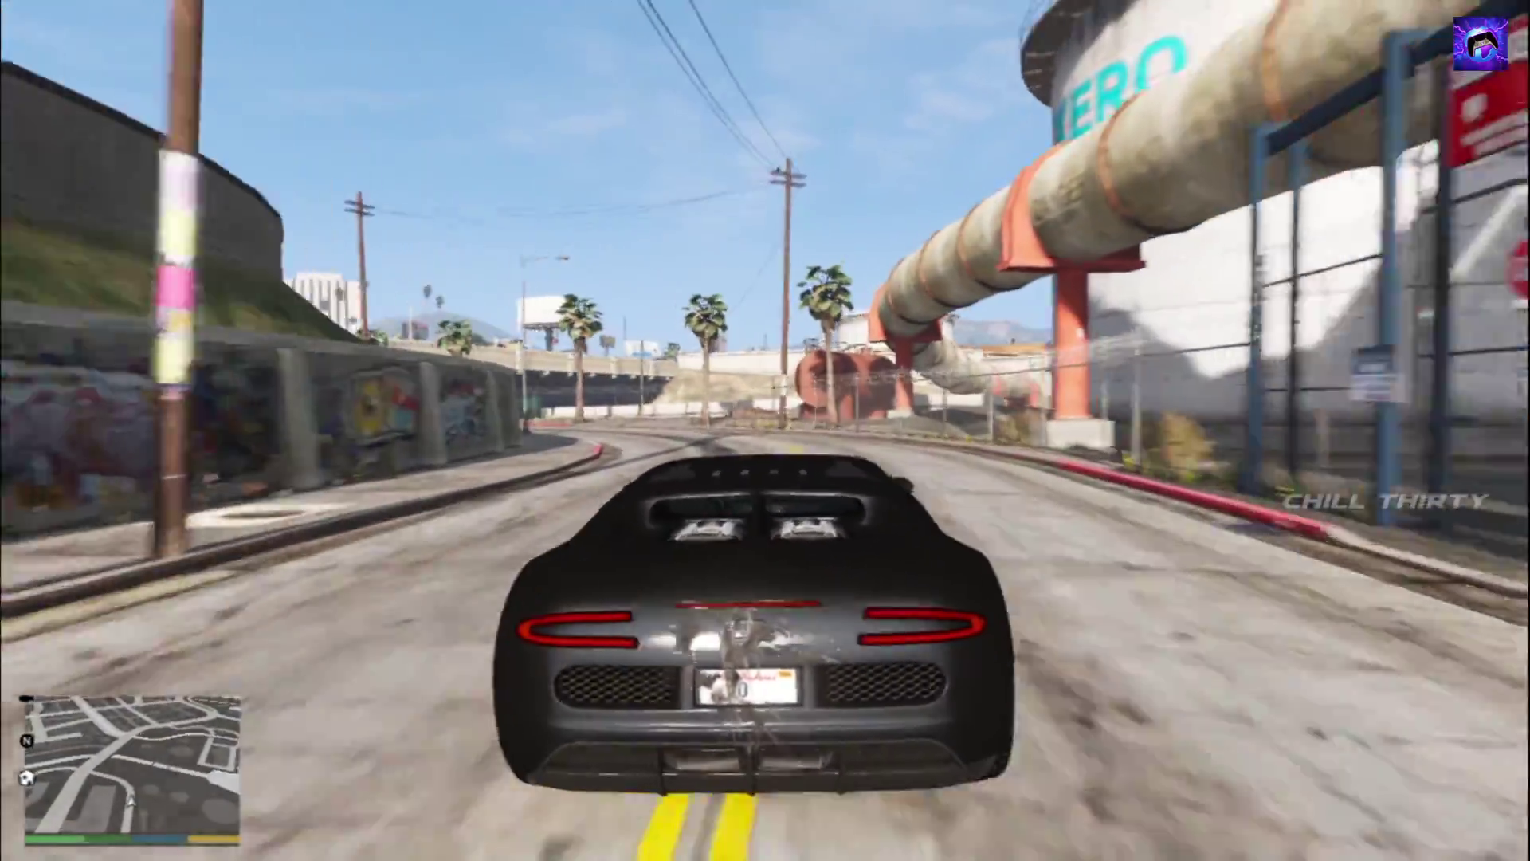
Drive the black supercar under the overpass and past the stadium
{"action": "key", "text": "a"}
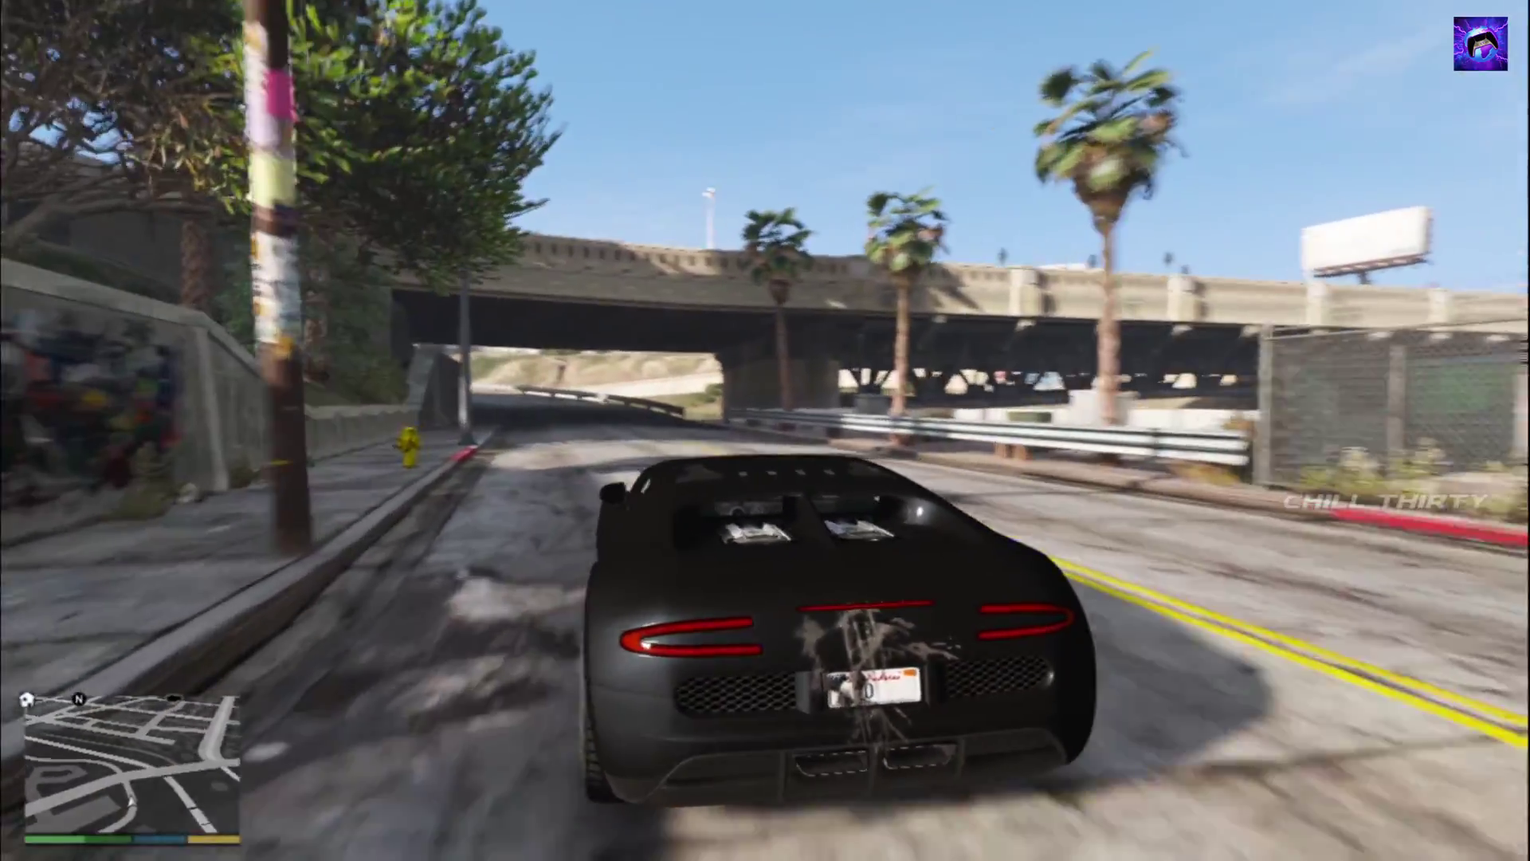
{"action": "key", "text": "a"}
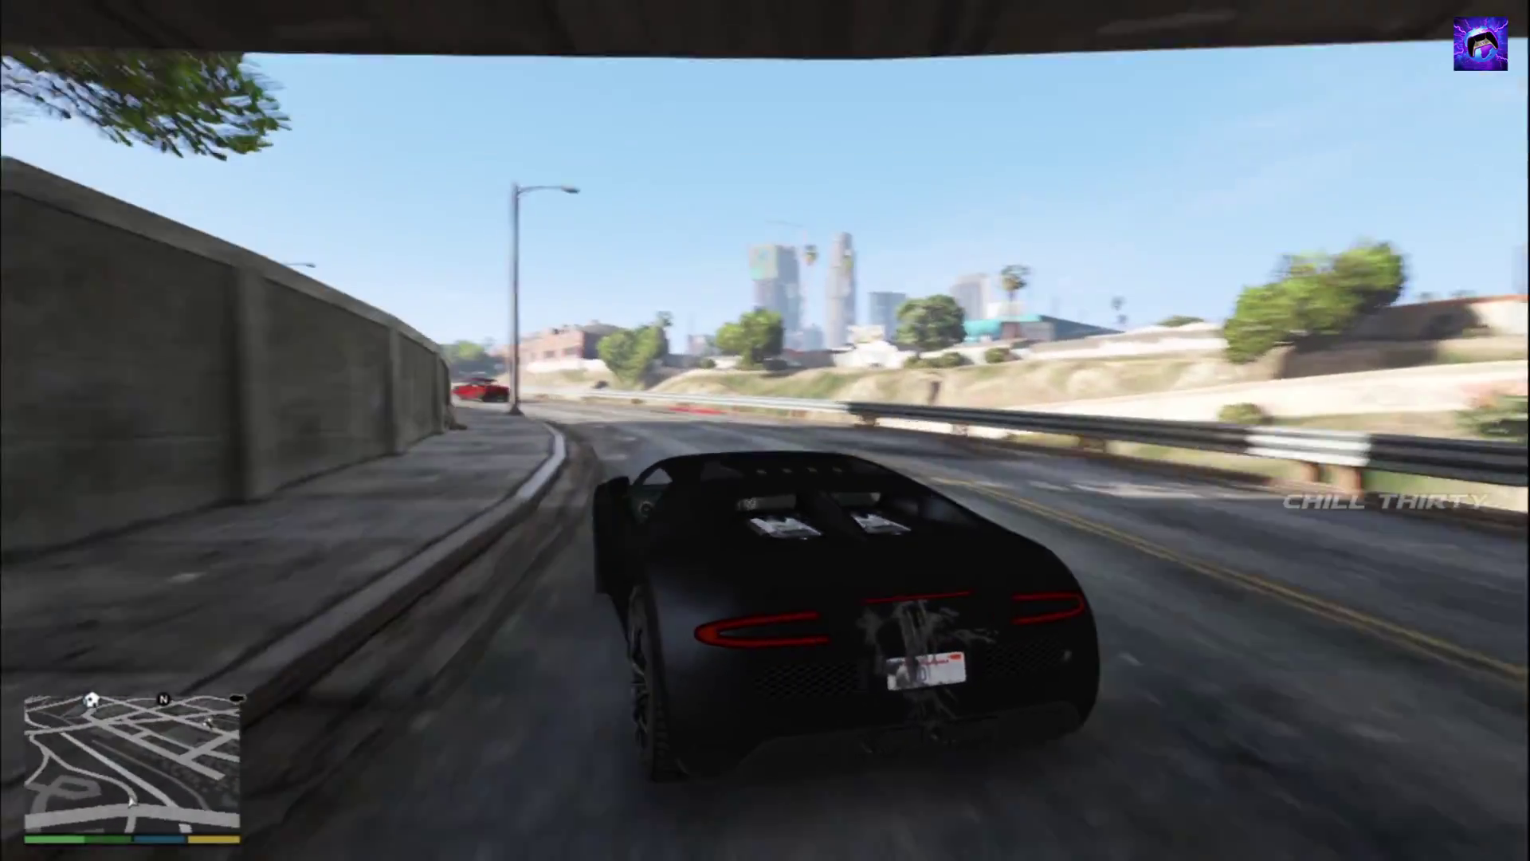
{"action": "key", "text": "d"}
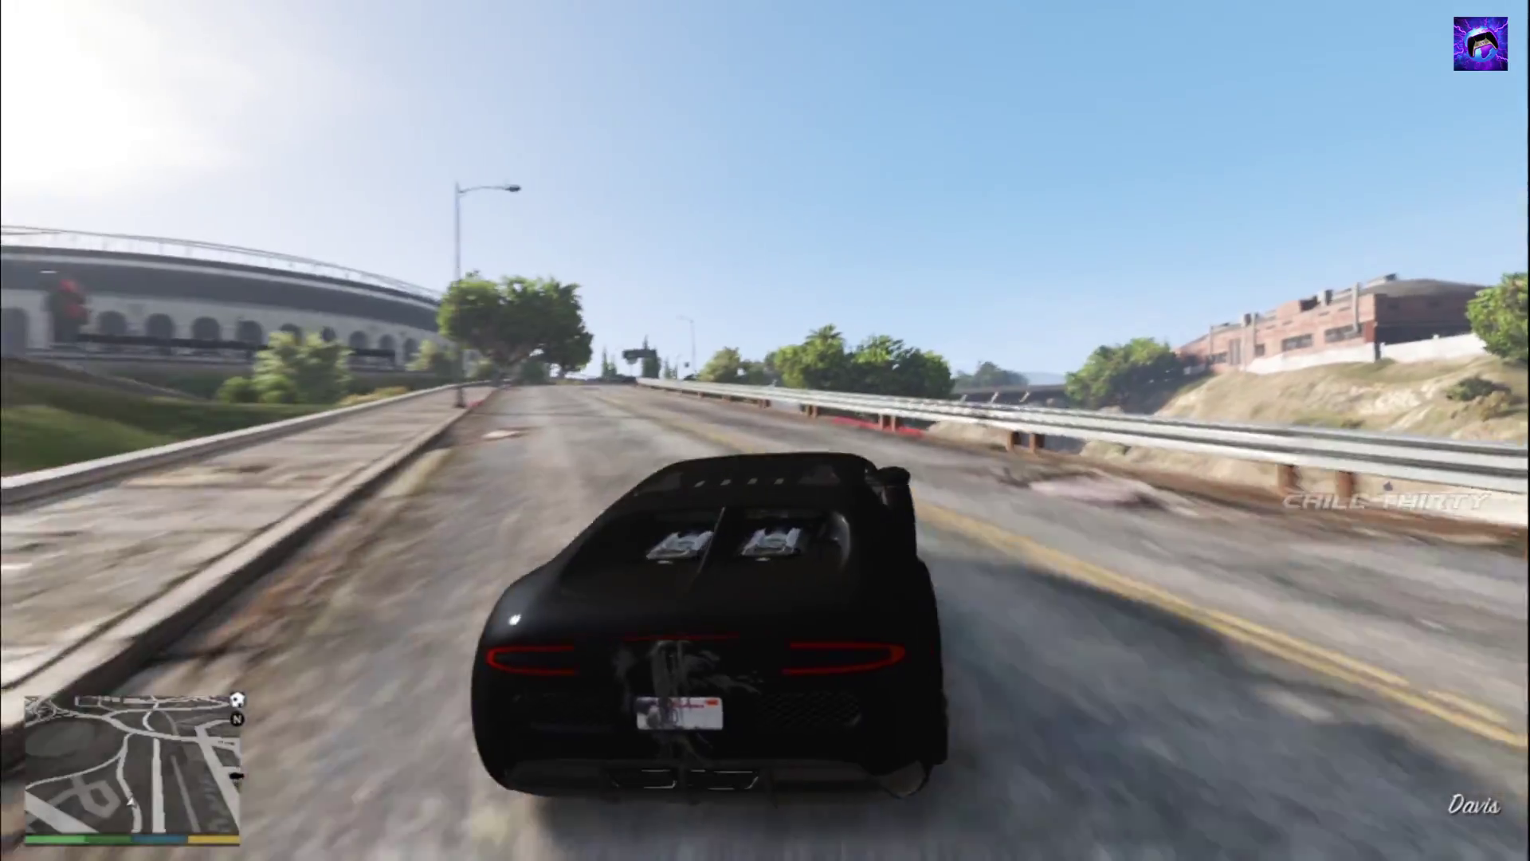
{"action": "key", "text": "a"}
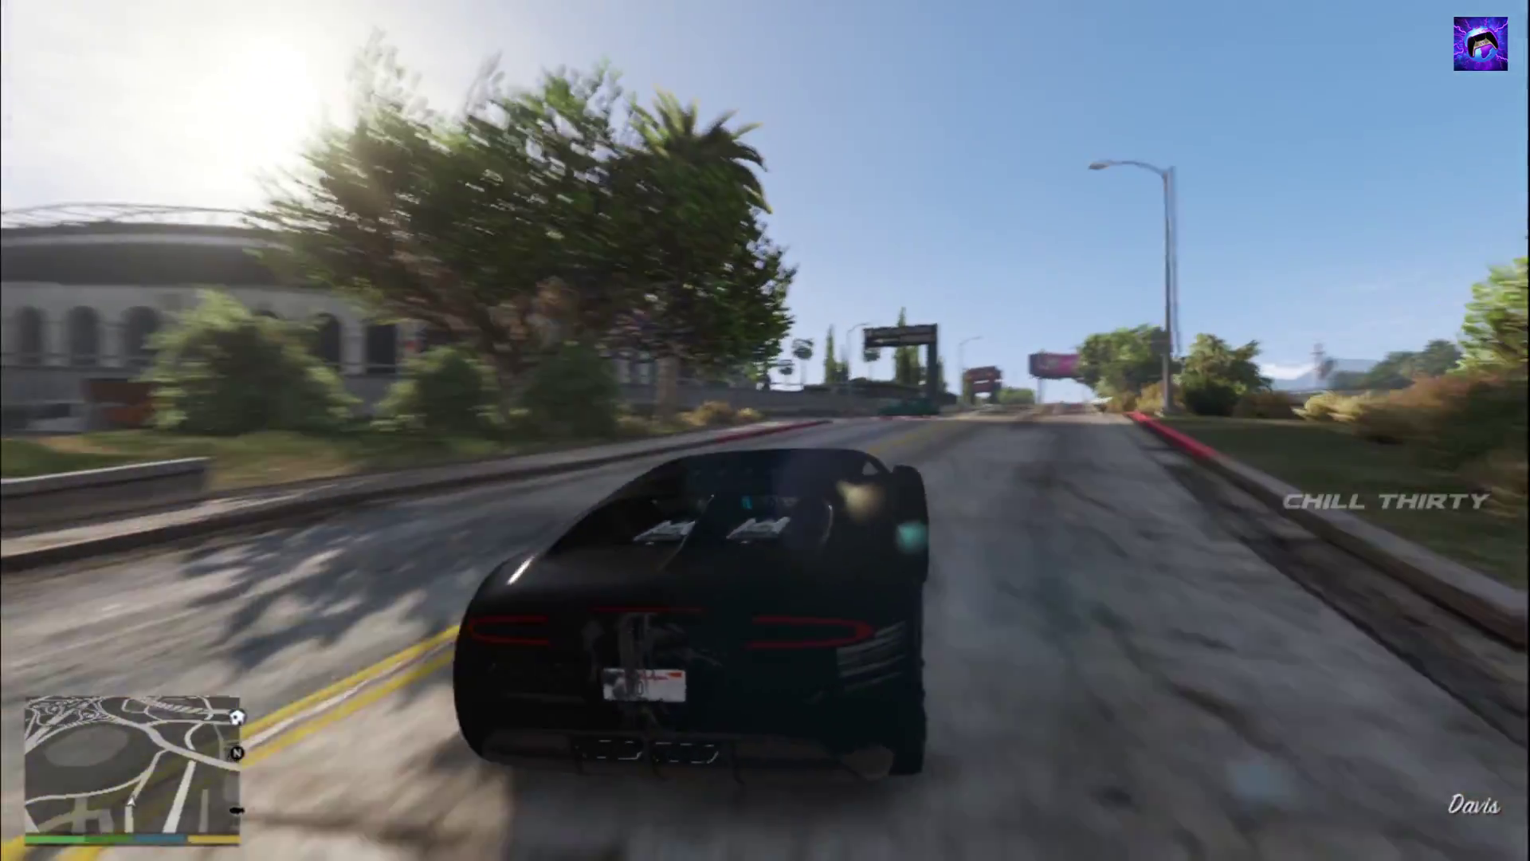
{"action": "key", "text": "a"}
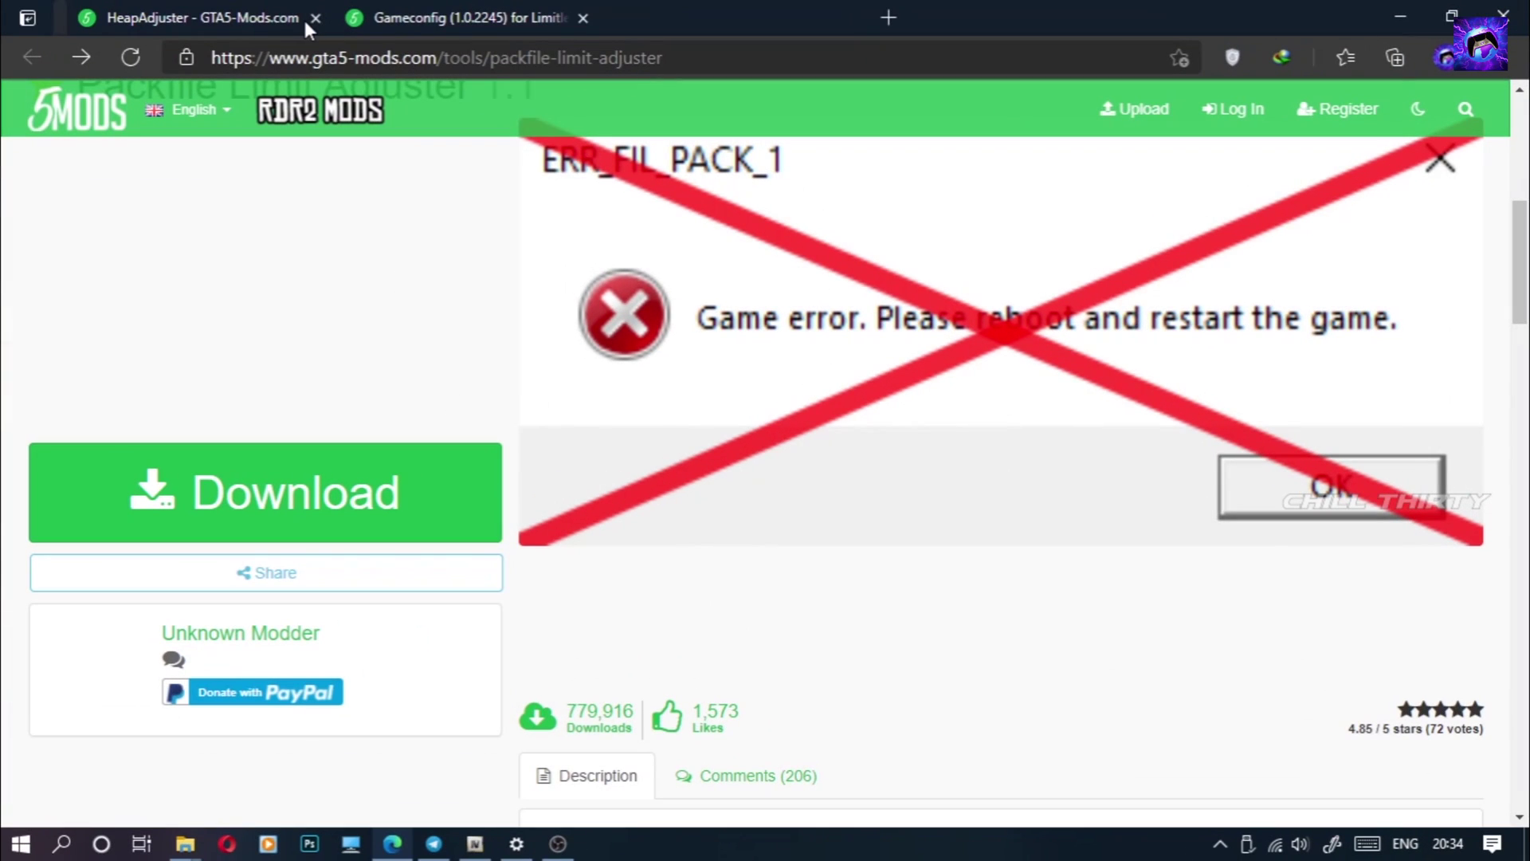
Show the HeapAdjuster and Gameconfig download pages in Edge, dismissing the ad overlay
{"action": "left_click", "coordinate": [165, 3]}
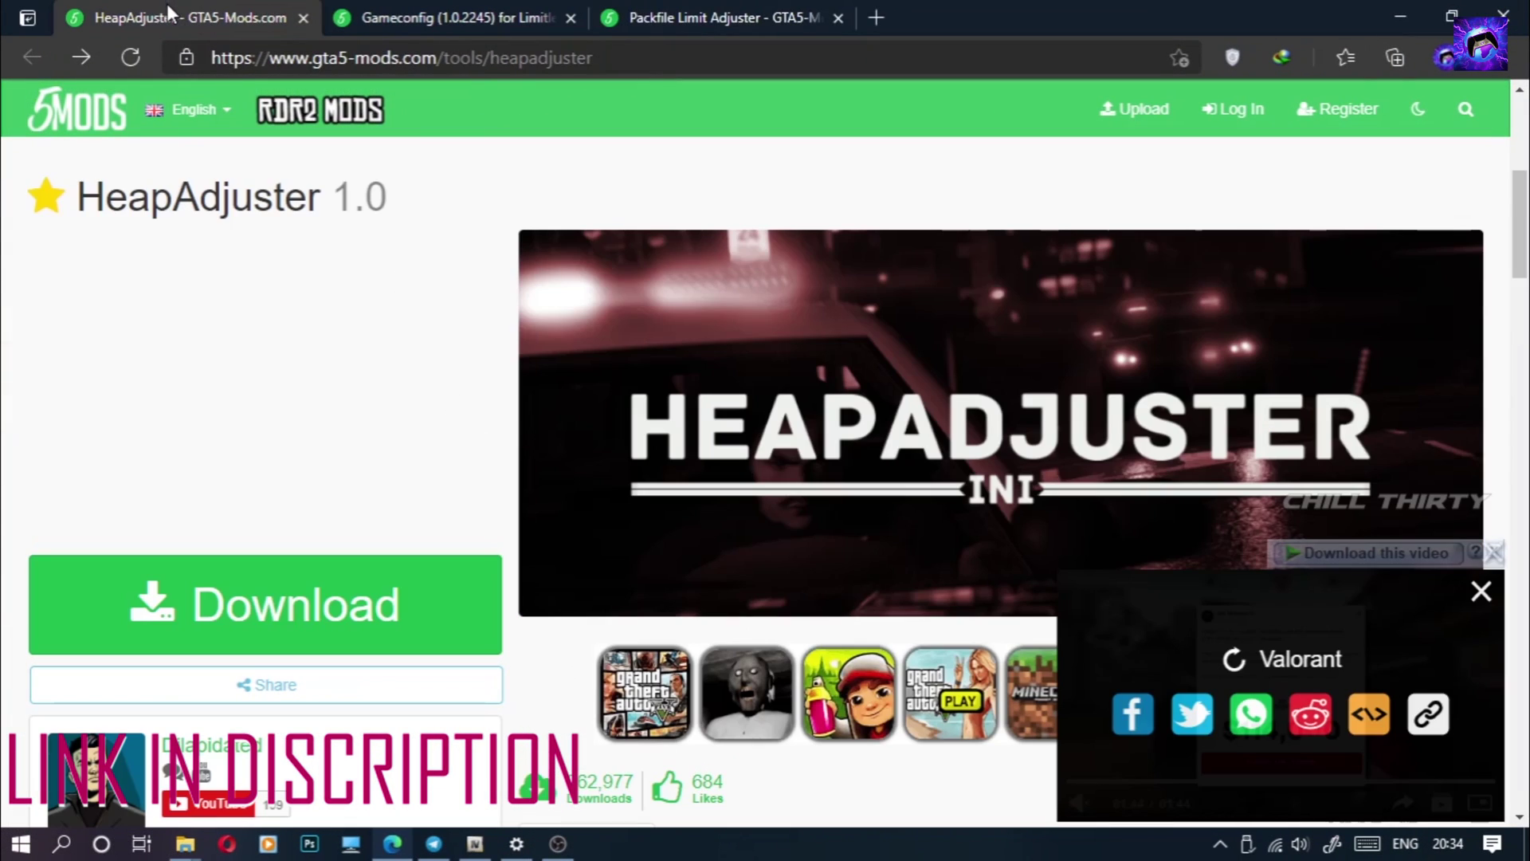
{"action": "left_click", "coordinate": [459, 18]}
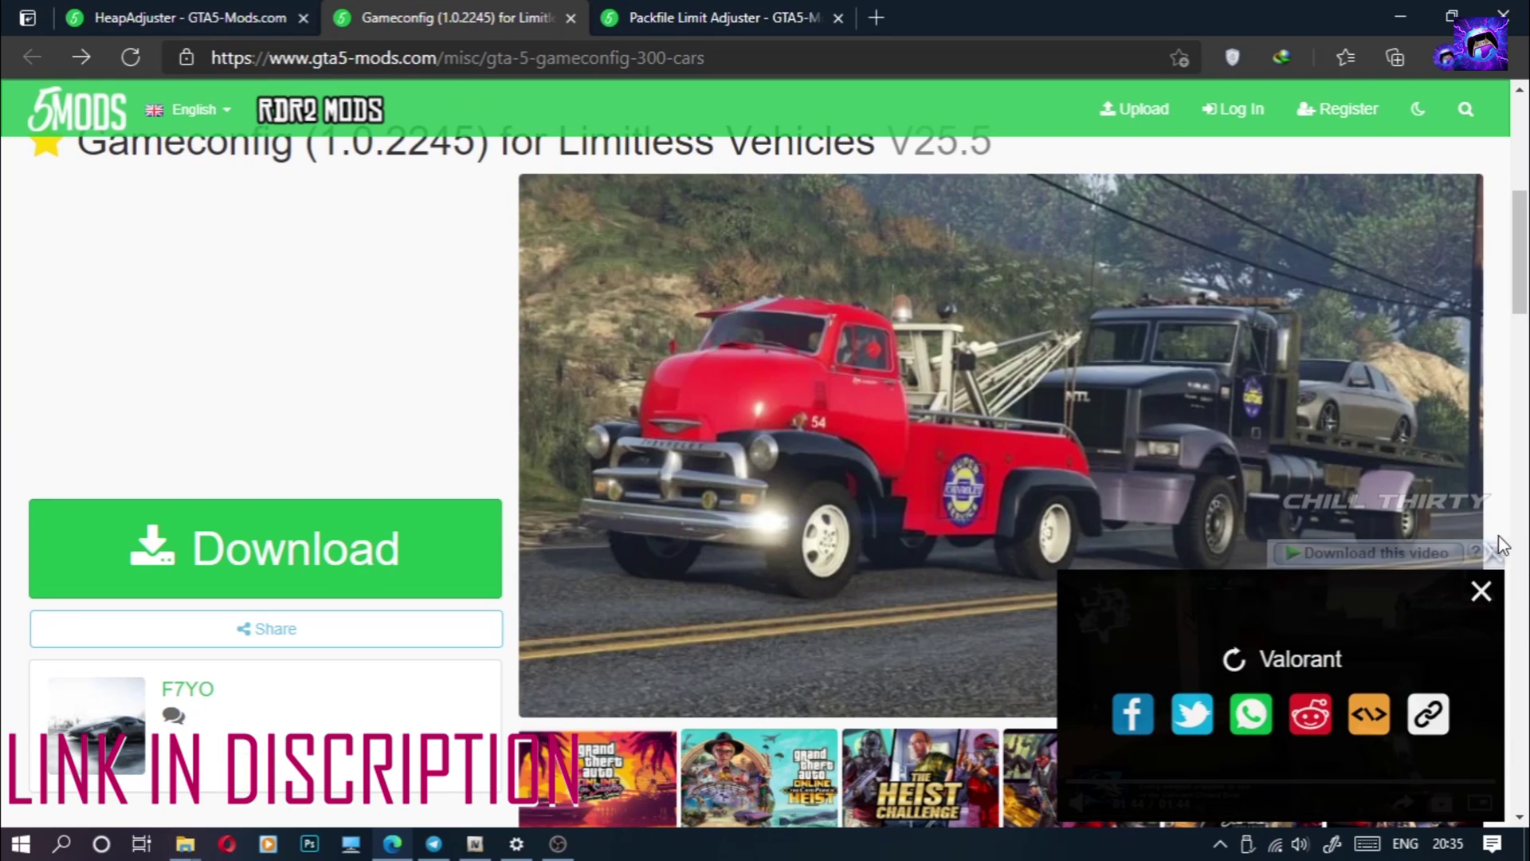
{"action": "left_click", "coordinate": [1480, 594]}
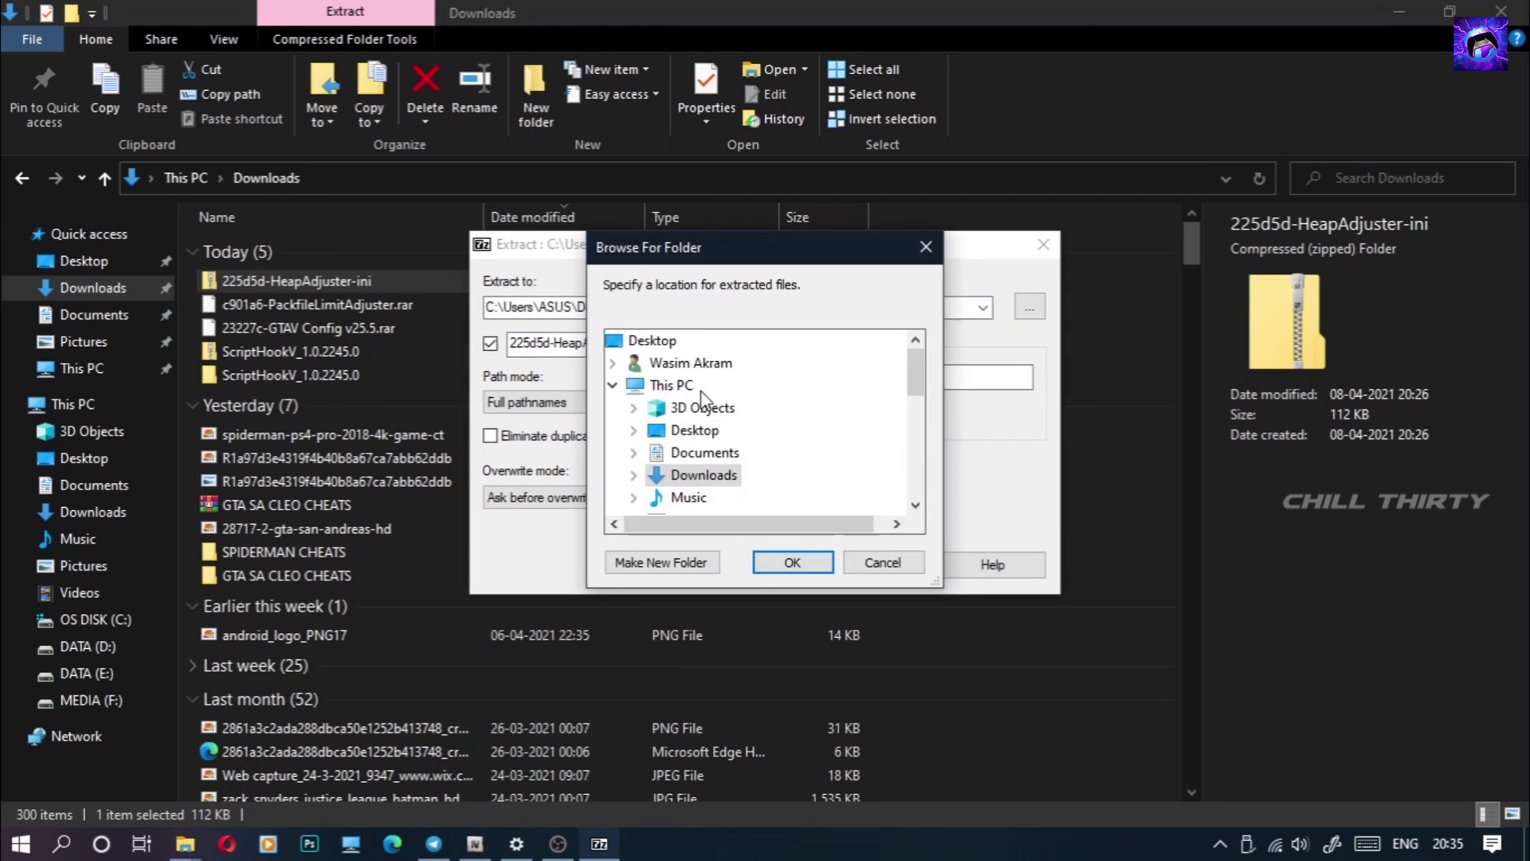
Extract the PackfileLimitAdjuster archive with 7-Zip into the desktop crash fix folder
{"action": "scroll", "coordinate": [696, 486], "scroll_direction": "down", "scroll_amount": 4}
{"action": "scroll", "coordinate": [695, 487], "scroll_direction": "up", "scroll_amount": 10}
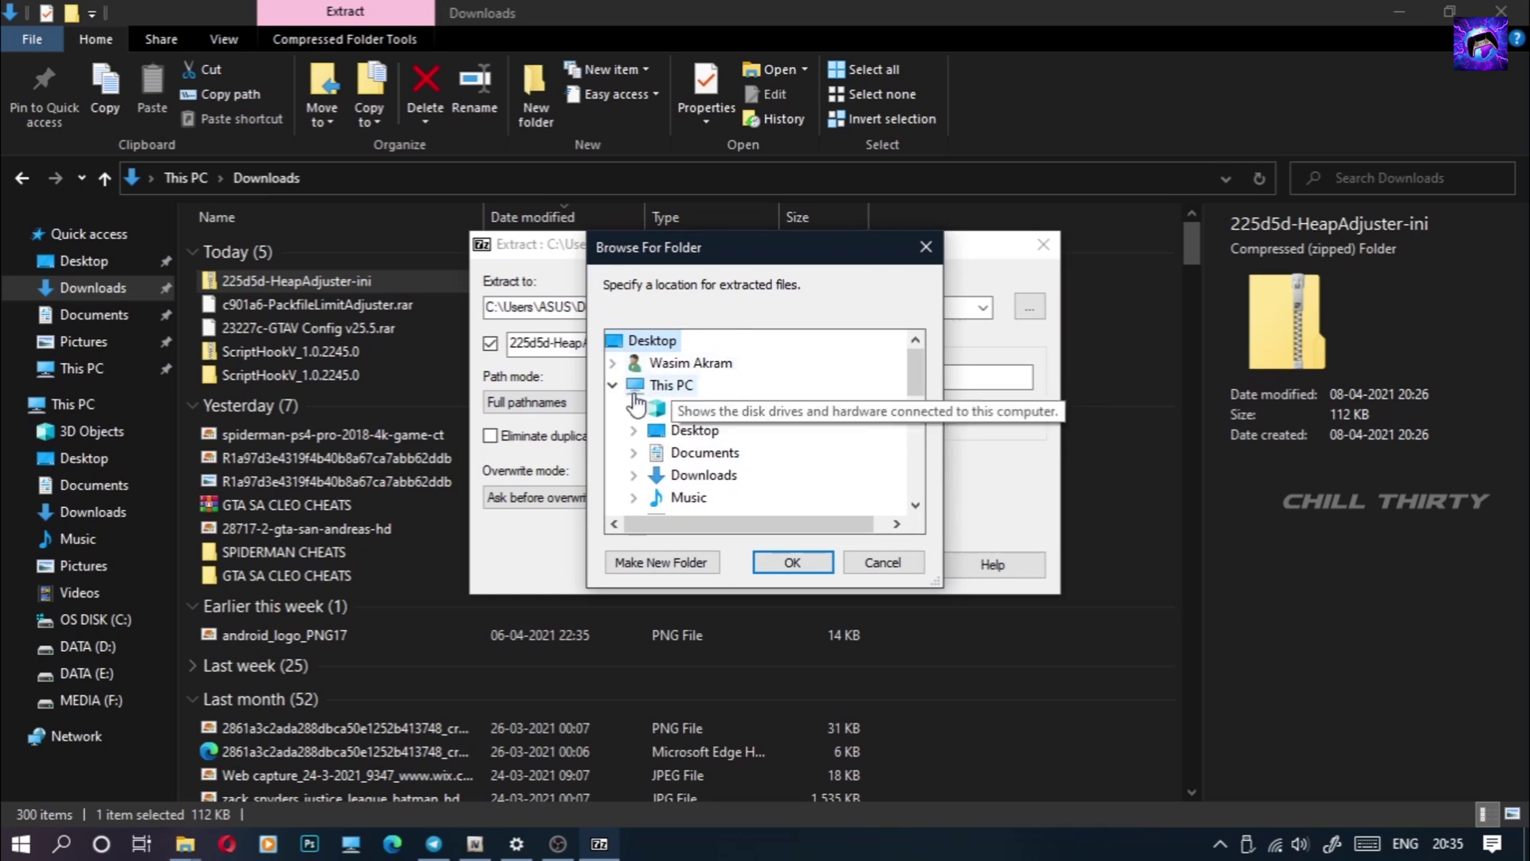
{"action": "scroll", "coordinate": [717, 414], "scroll_direction": "down", "scroll_amount": 10}
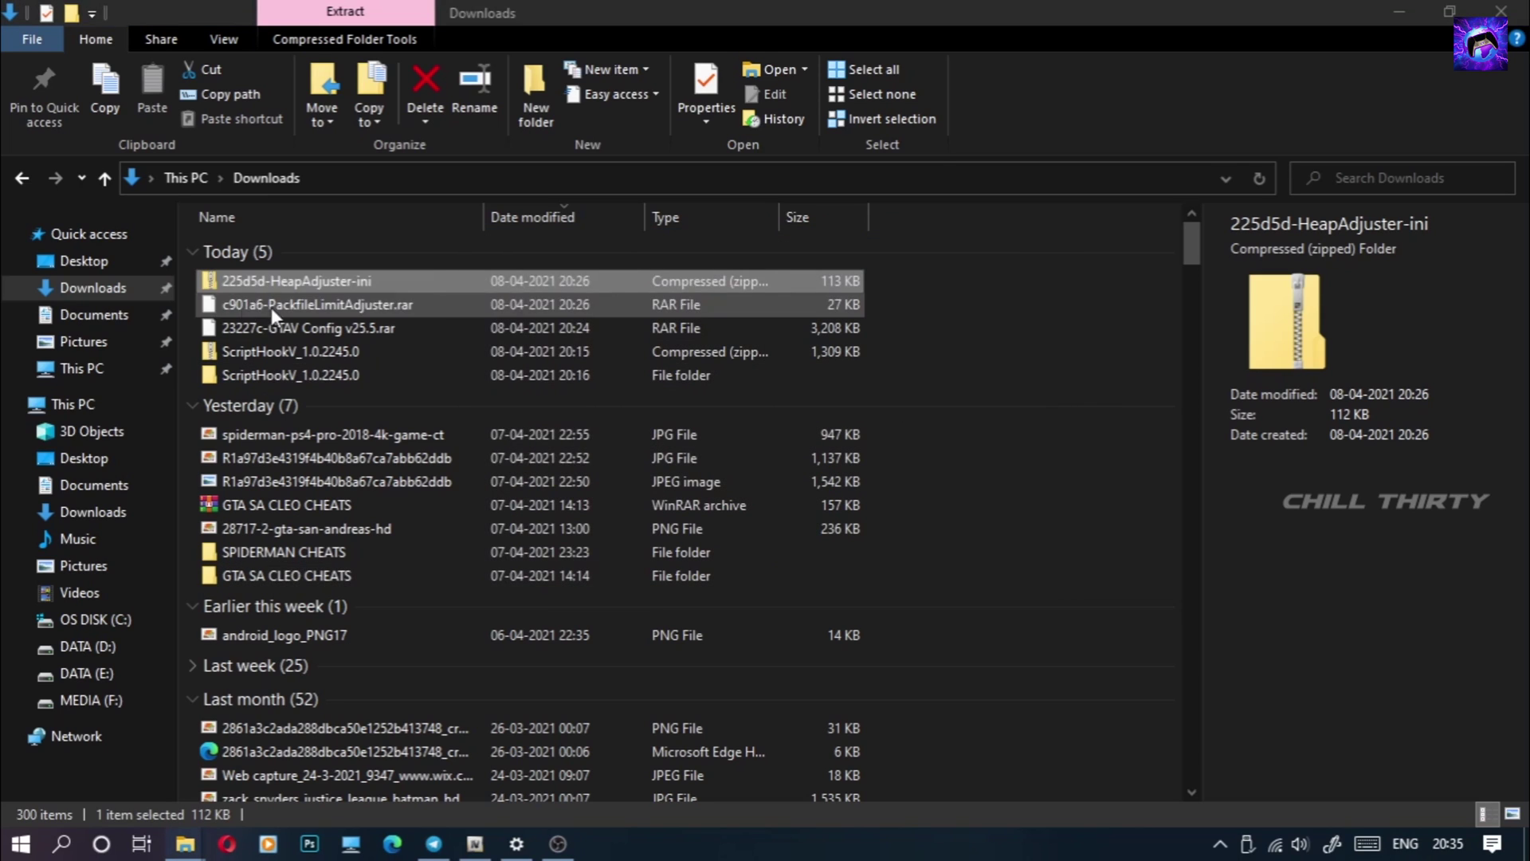
{"action": "right_click", "coordinate": [271, 307]}
{"action": "mouse_move", "coordinate": [437, 375]}
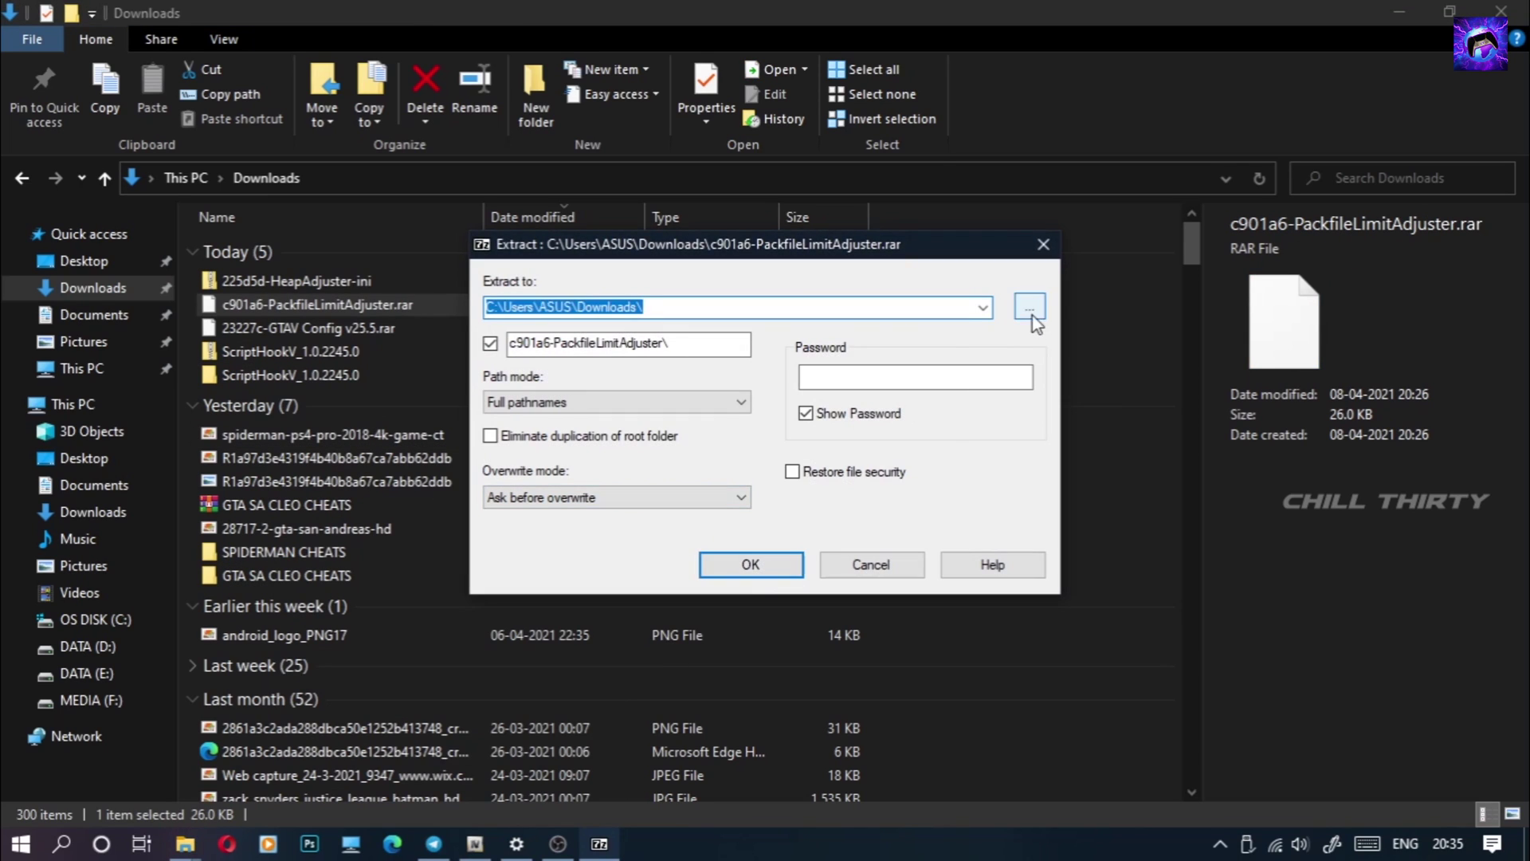
{"action": "left_click", "coordinate": [1028, 311]}
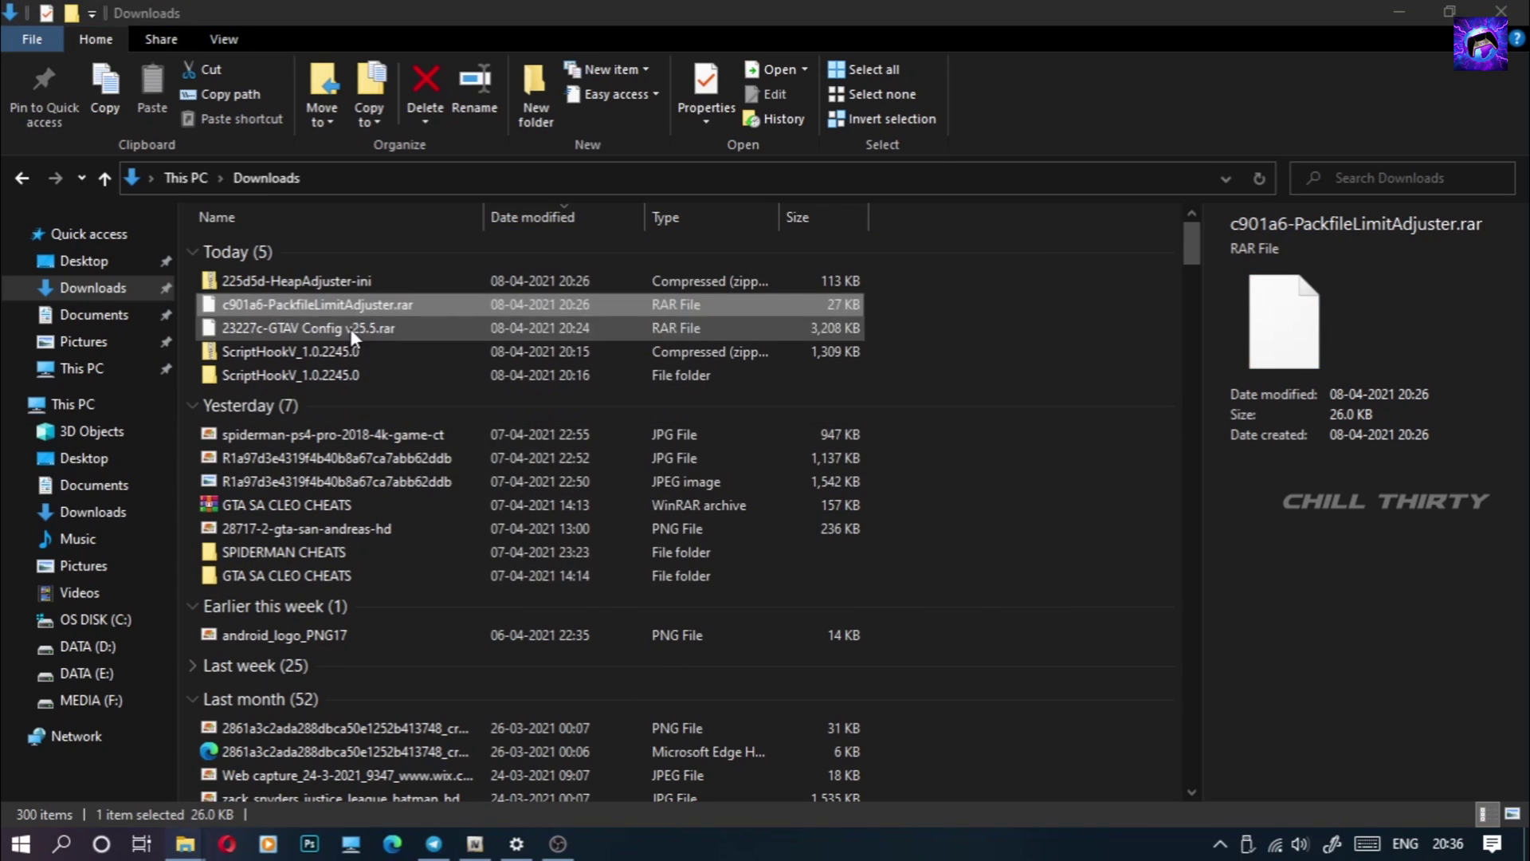
Extract the GTAV Config archive the same way, then refresh the desktop
{"action": "right_click", "coordinate": [351, 329]}
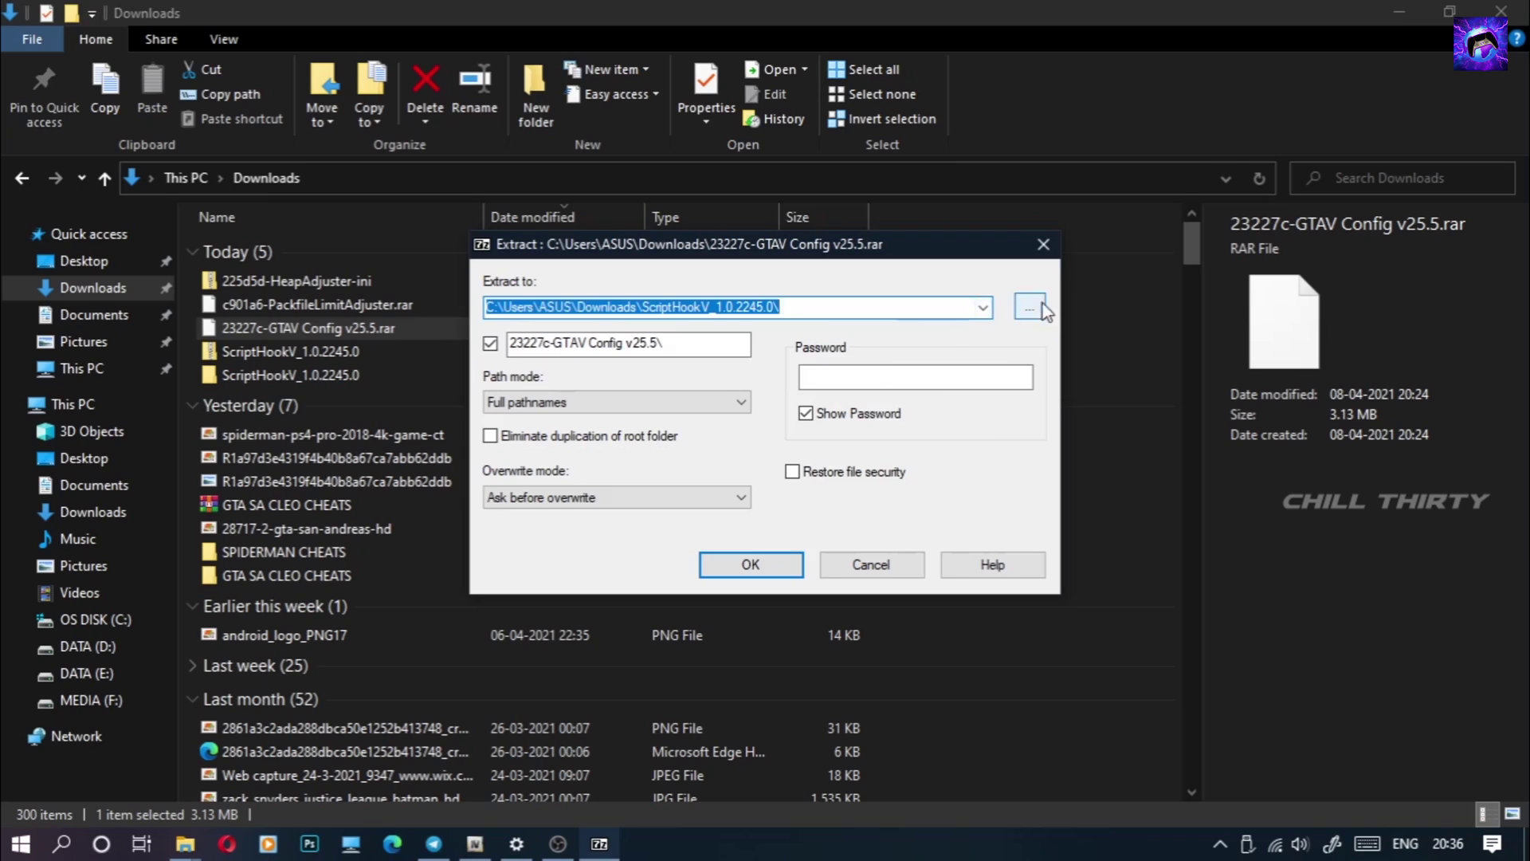
{"action": "left_click", "coordinate": [1034, 311]}
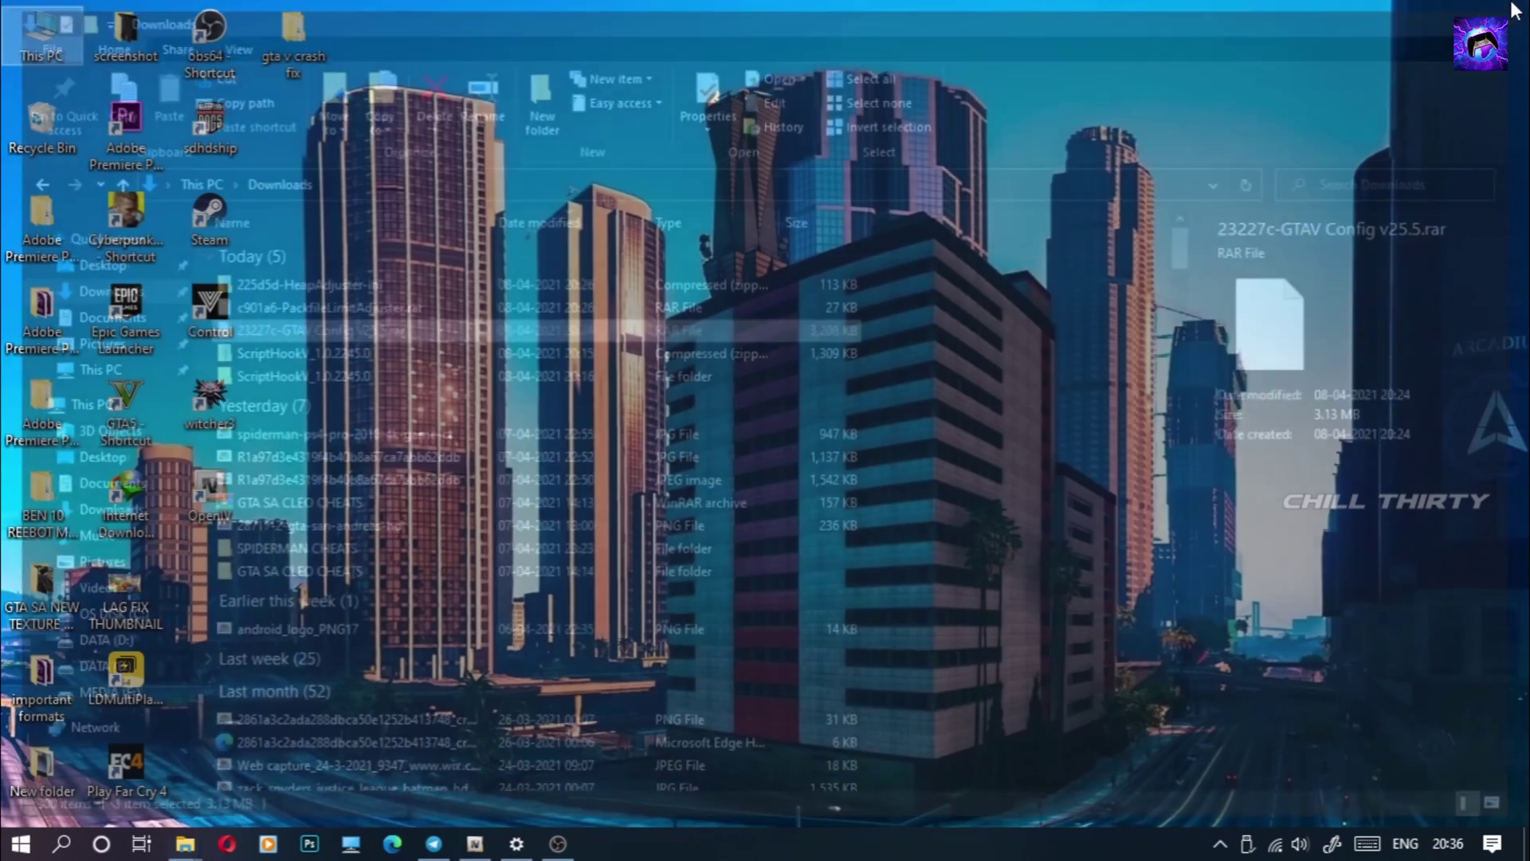
{"action": "right_click", "coordinate": [826, 172]}
{"action": "left_click", "coordinate": [872, 270]}
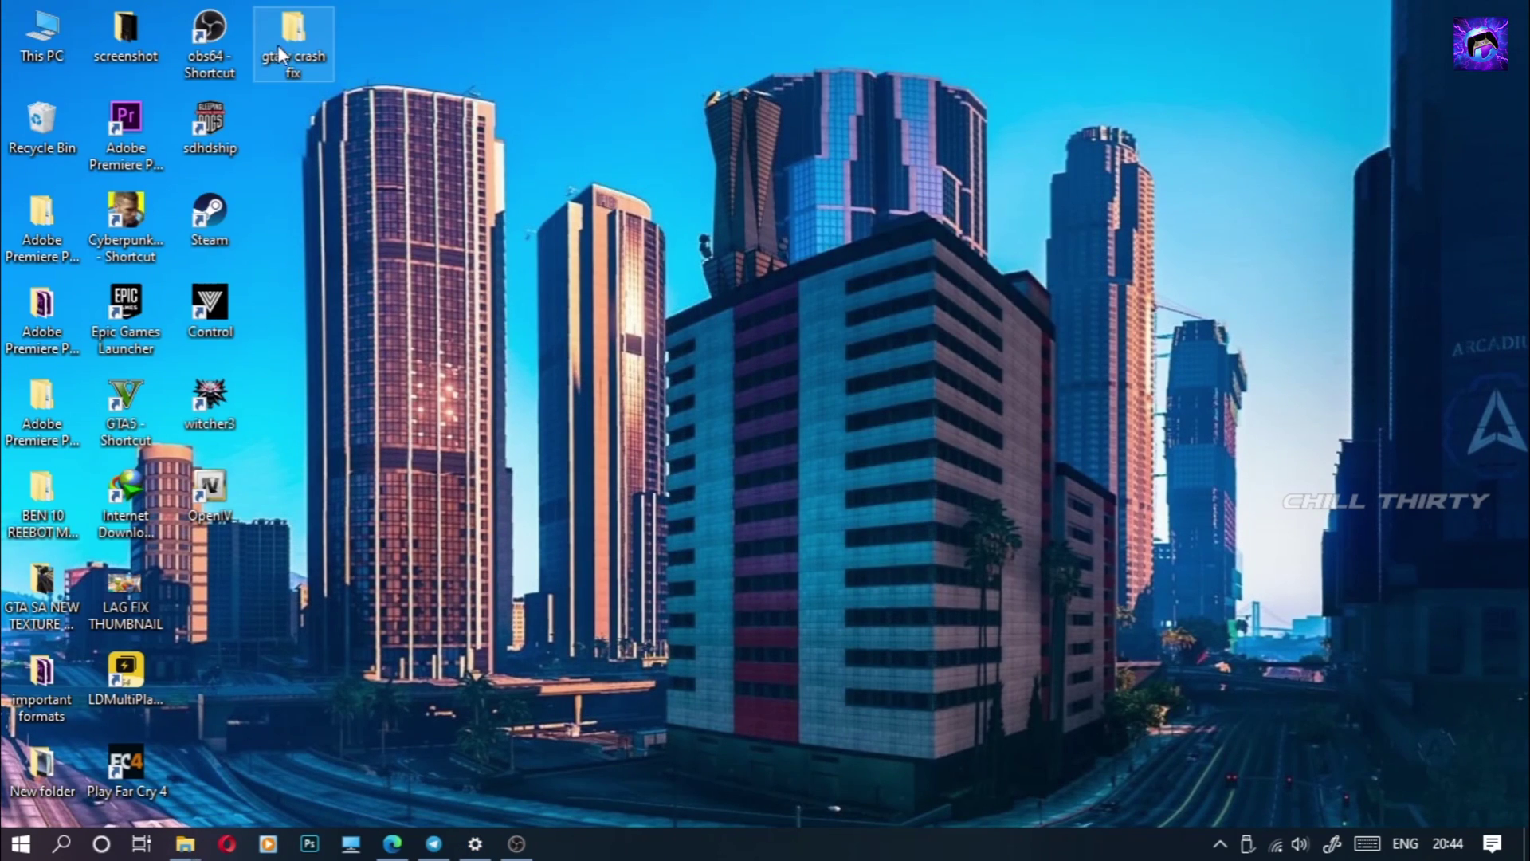
{"action": "double_click", "coordinate": [287, 33]}
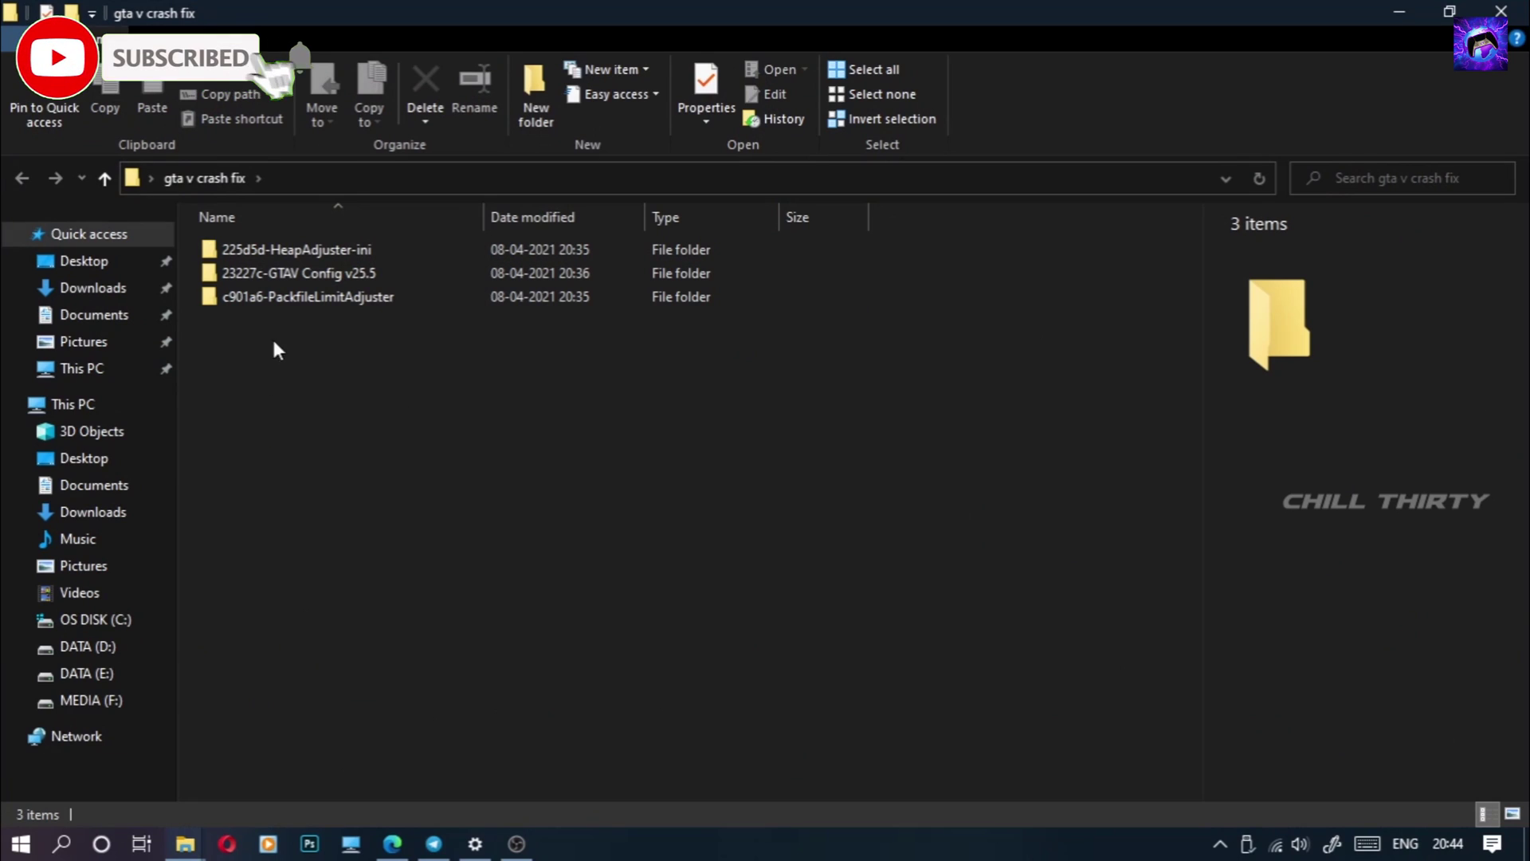
{"action": "double_click", "coordinate": [279, 272]}
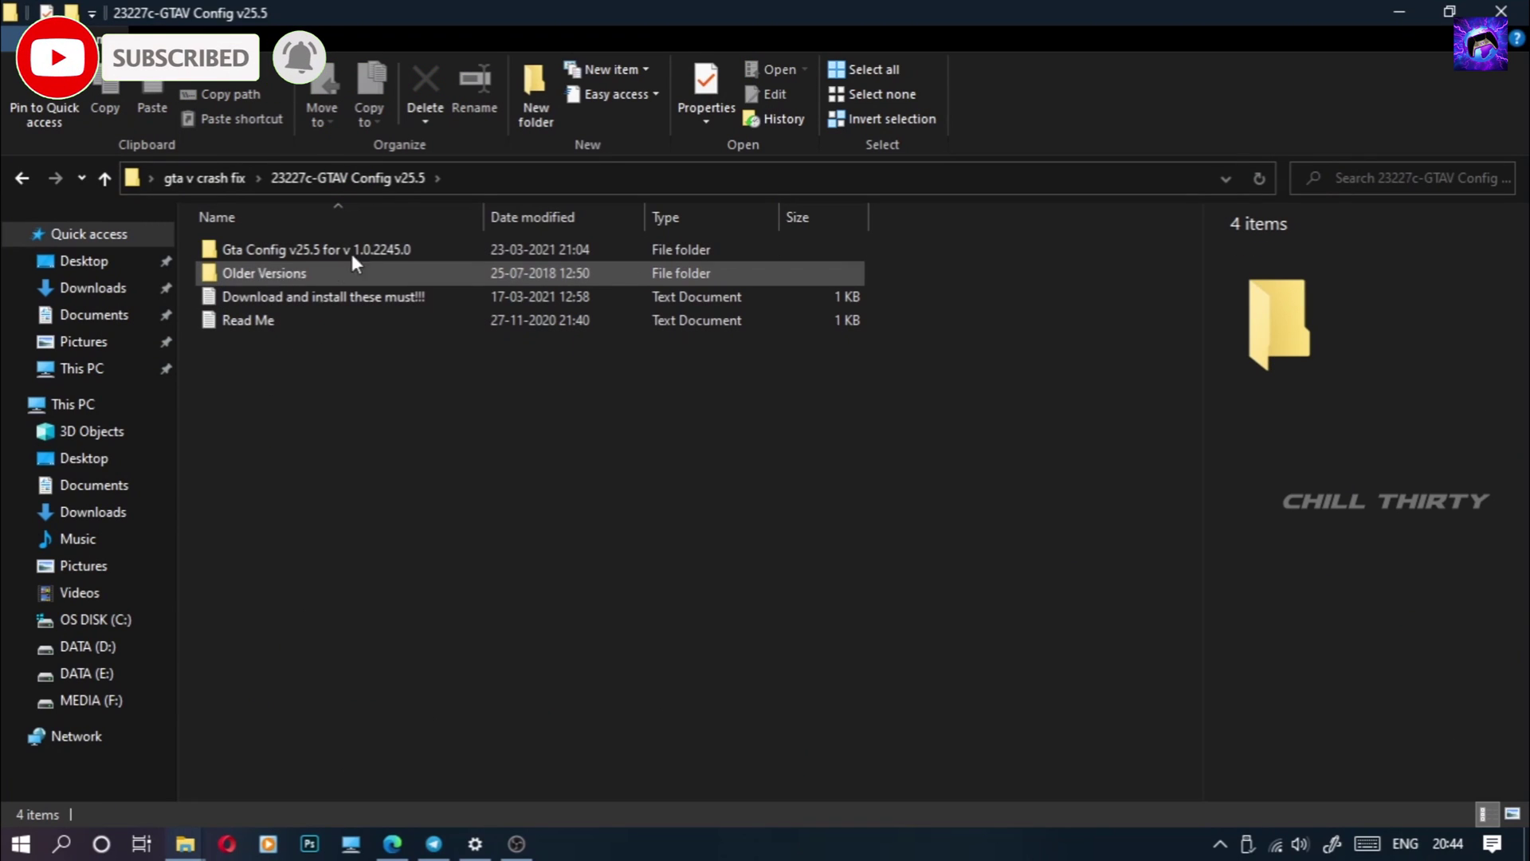
{"action": "left_click", "coordinate": [21, 177]}
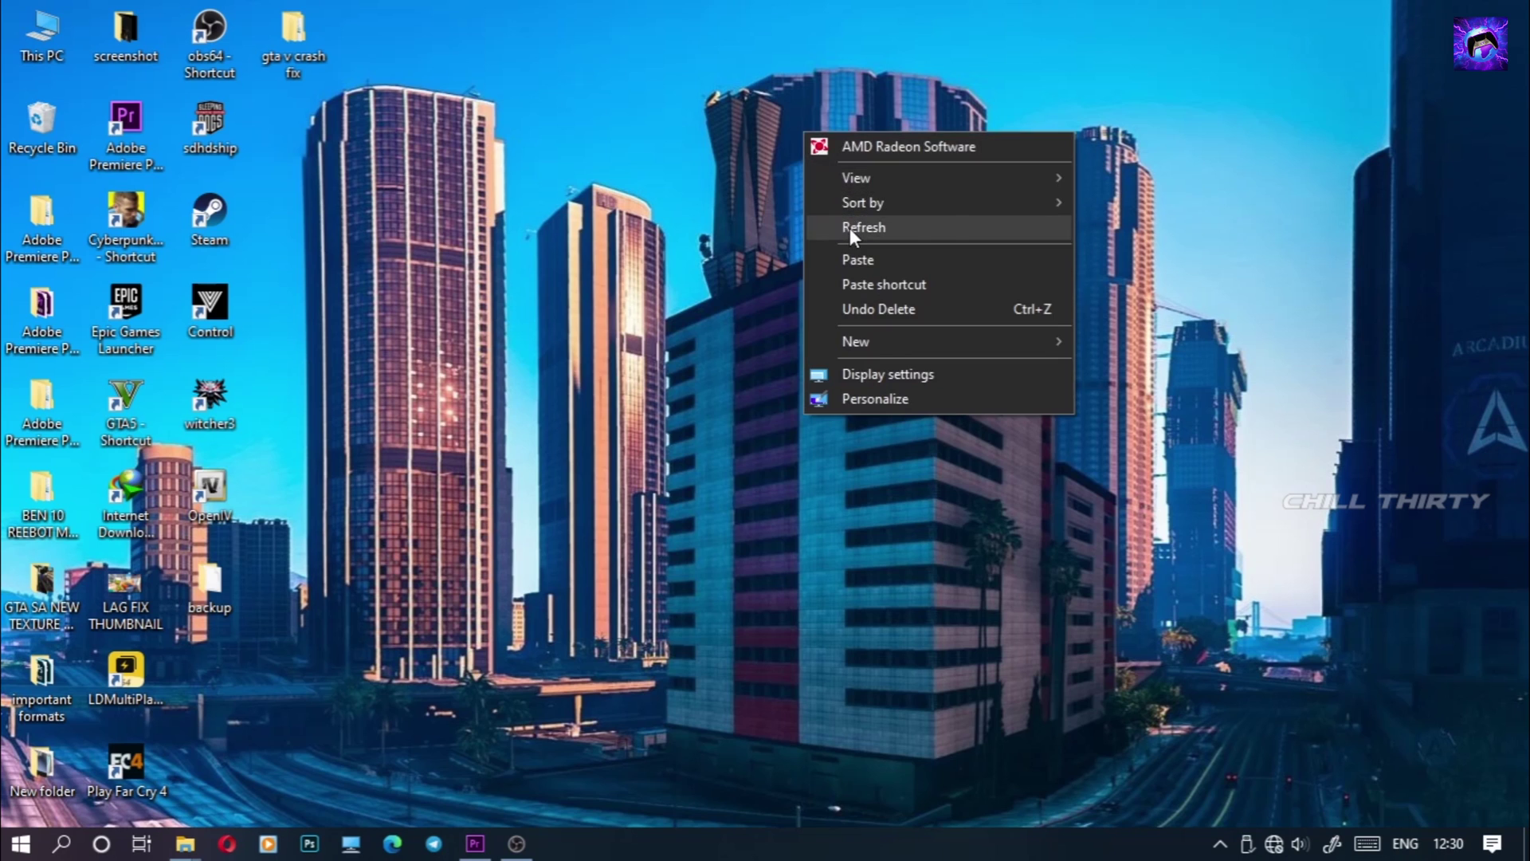
{"action": "left_click", "coordinate": [850, 228]}
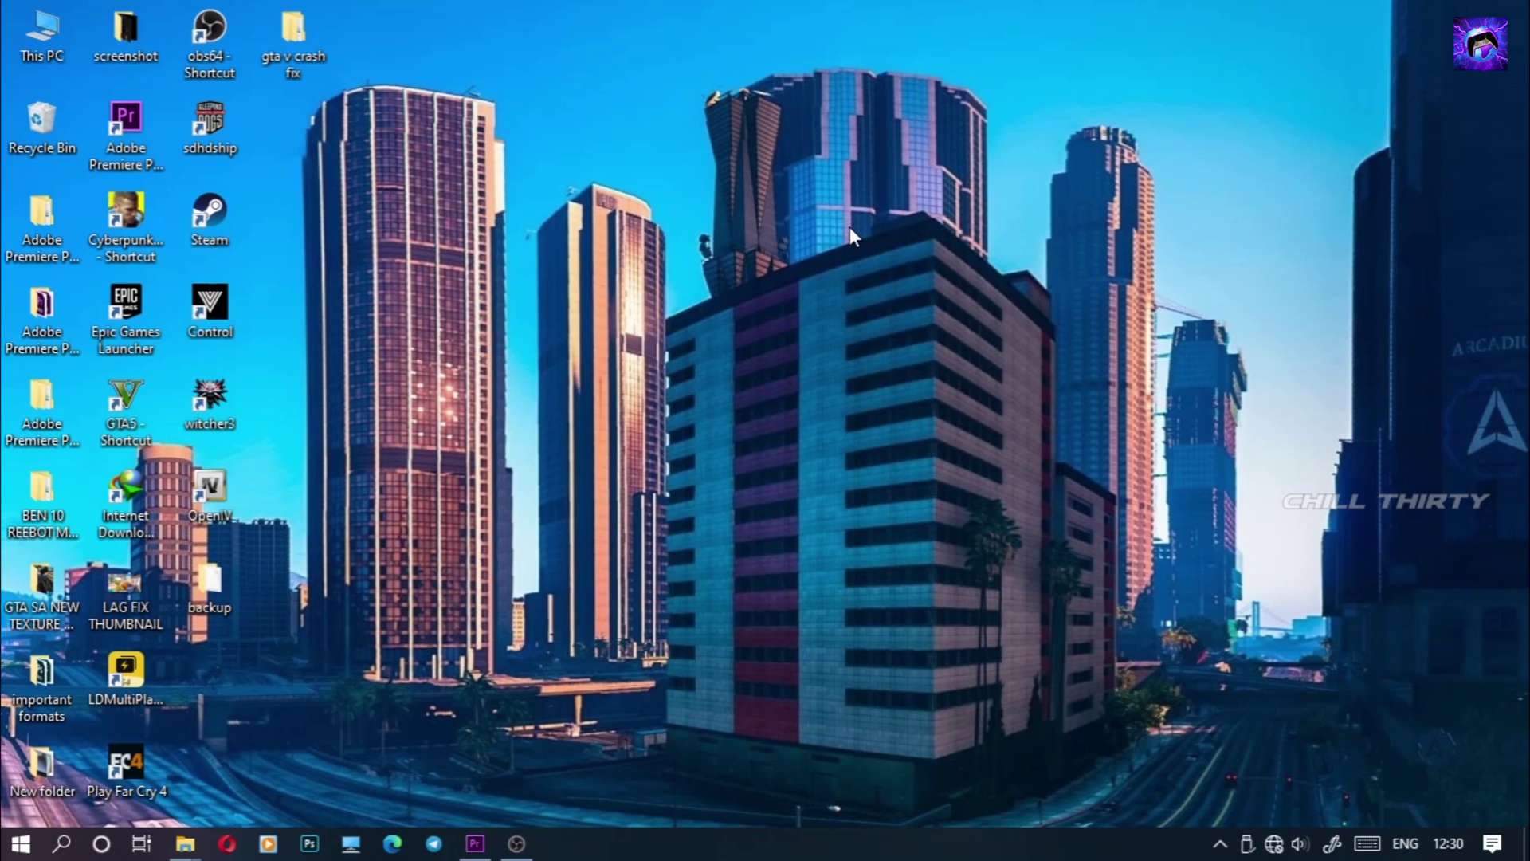
{"action": "right_click", "coordinate": [149, 413]}
{"action": "left_click", "coordinate": [241, 278]}
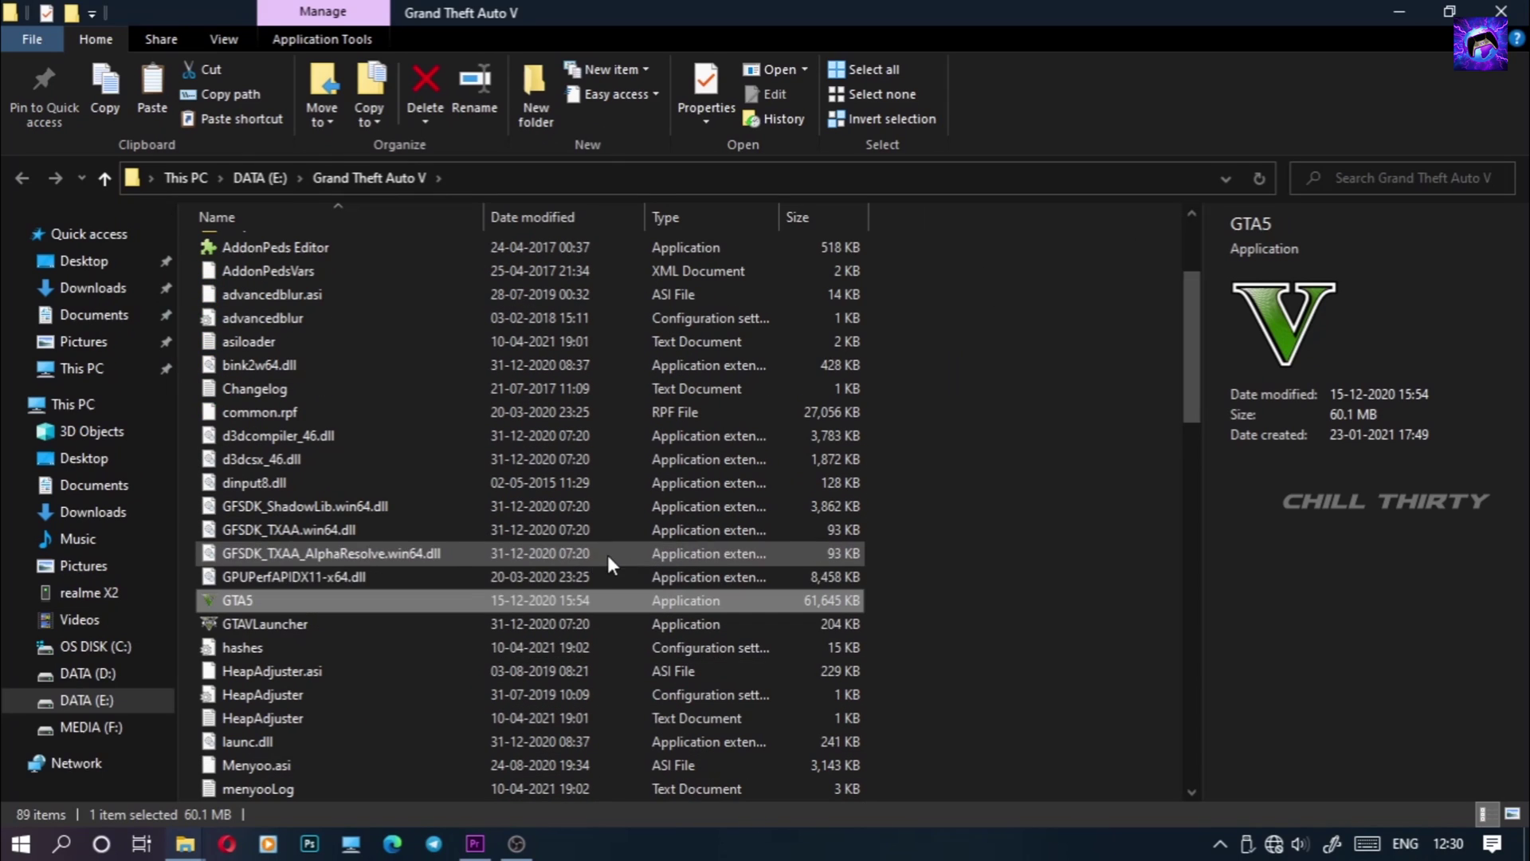
{"action": "right_click", "coordinate": [223, 601]}
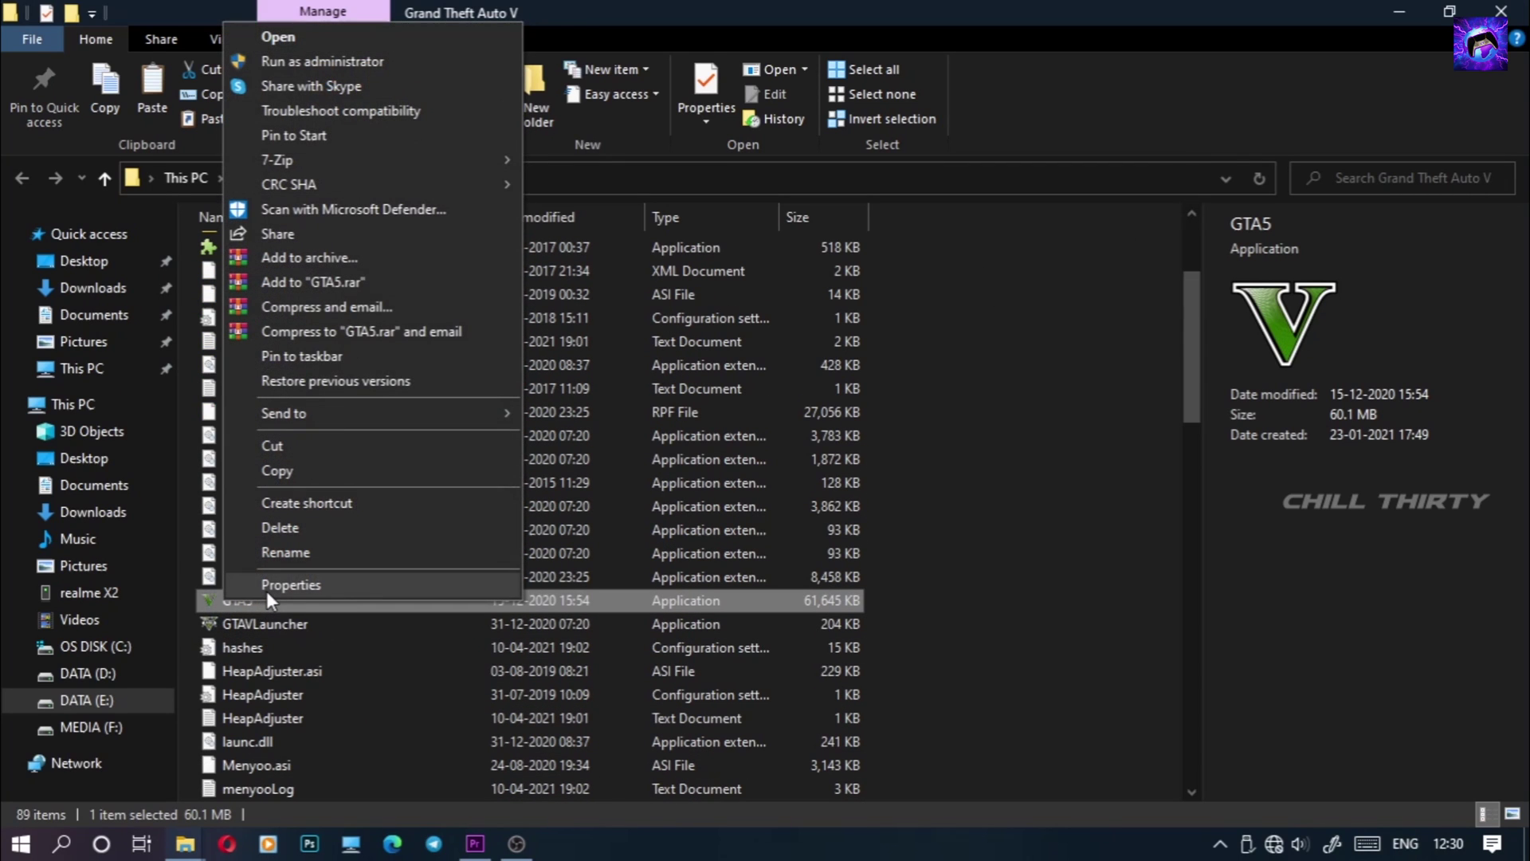
{"action": "left_click", "coordinate": [266, 589]}
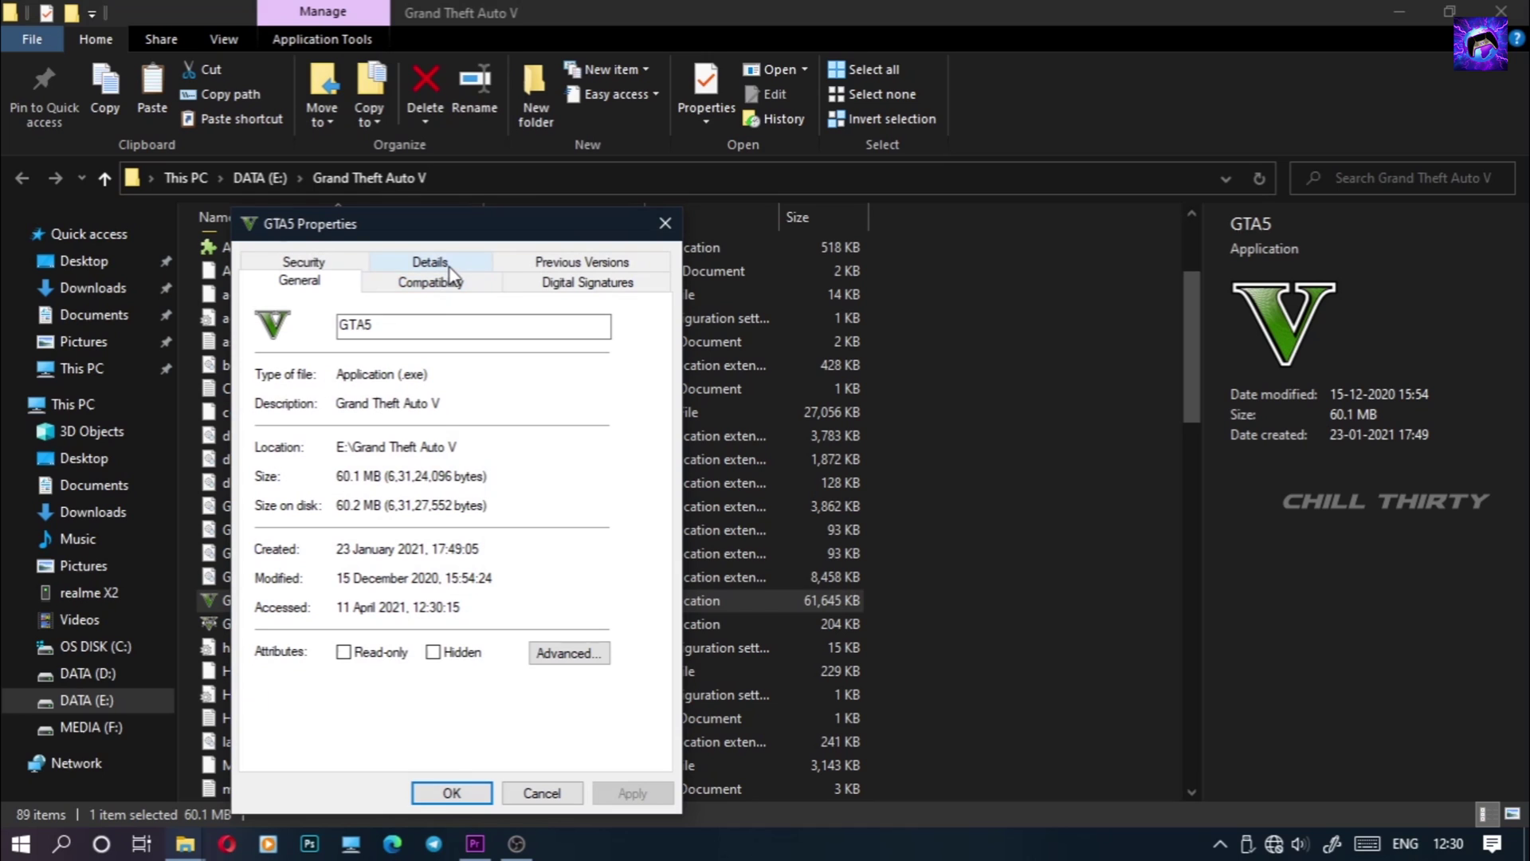
{"action": "left_click", "coordinate": [430, 263]}
{"action": "left_click", "coordinate": [440, 476]}
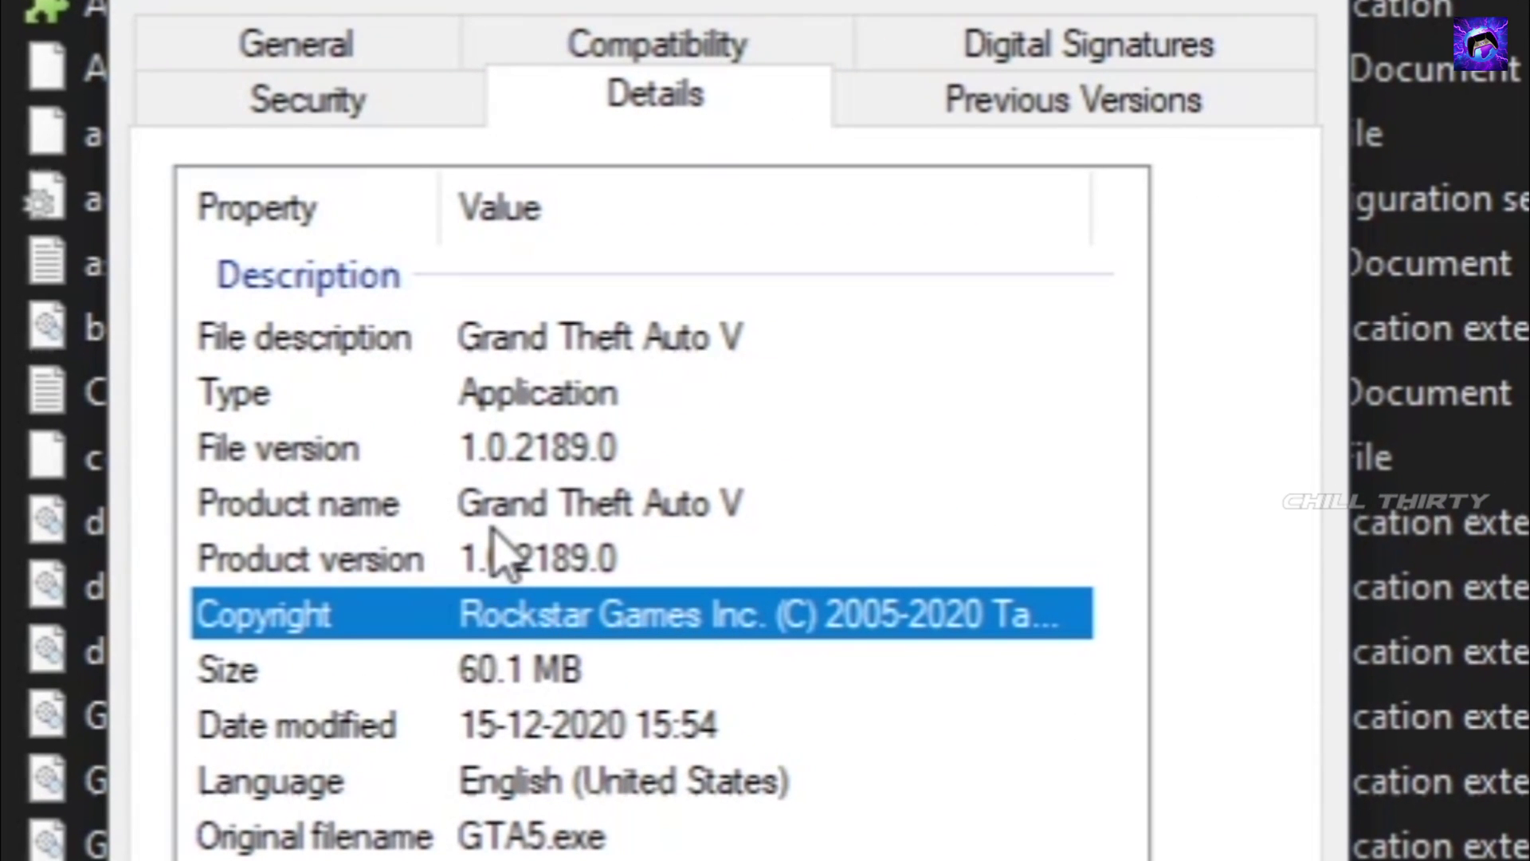
{"action": "left_click", "coordinate": [496, 561]}
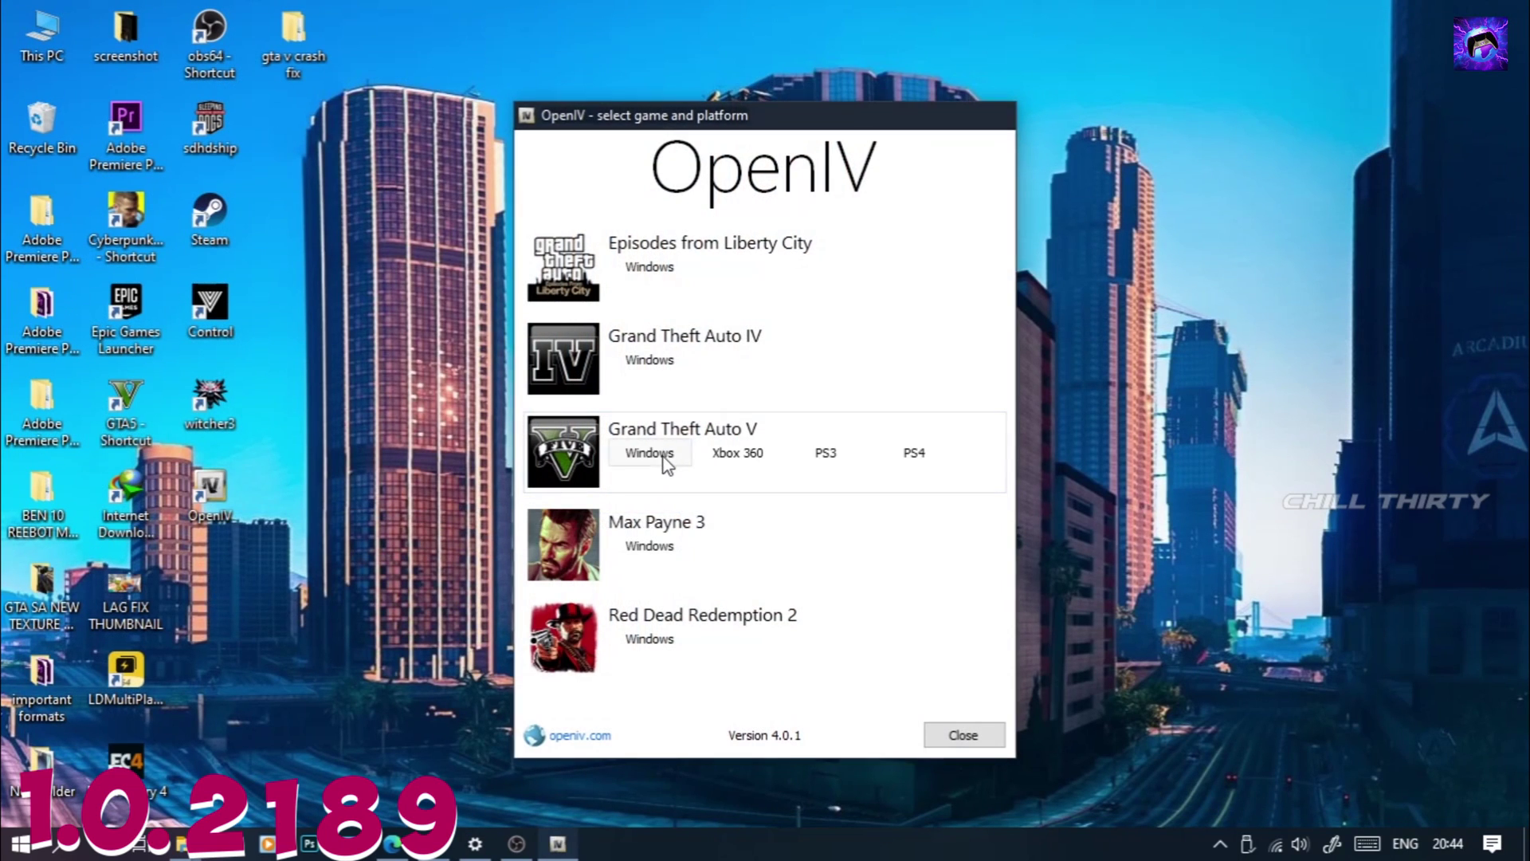
Launch OpenIV for GTA V, maximise it and switch on edit mode
{"action": "left_click", "coordinate": [666, 466]}
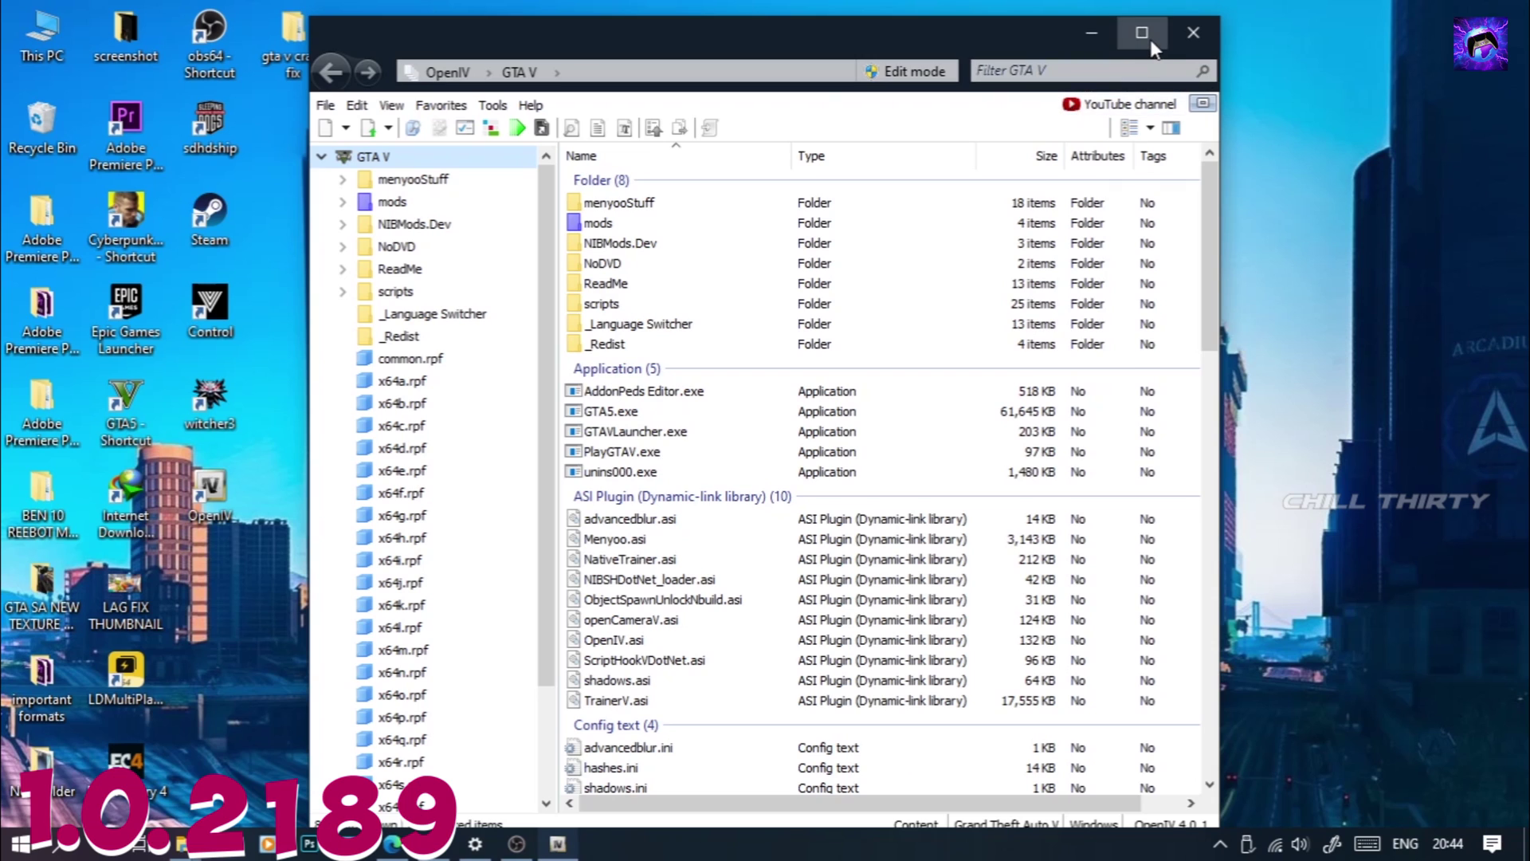
{"action": "left_click", "coordinate": [1142, 33]}
{"action": "left_click", "coordinate": [1209, 49]}
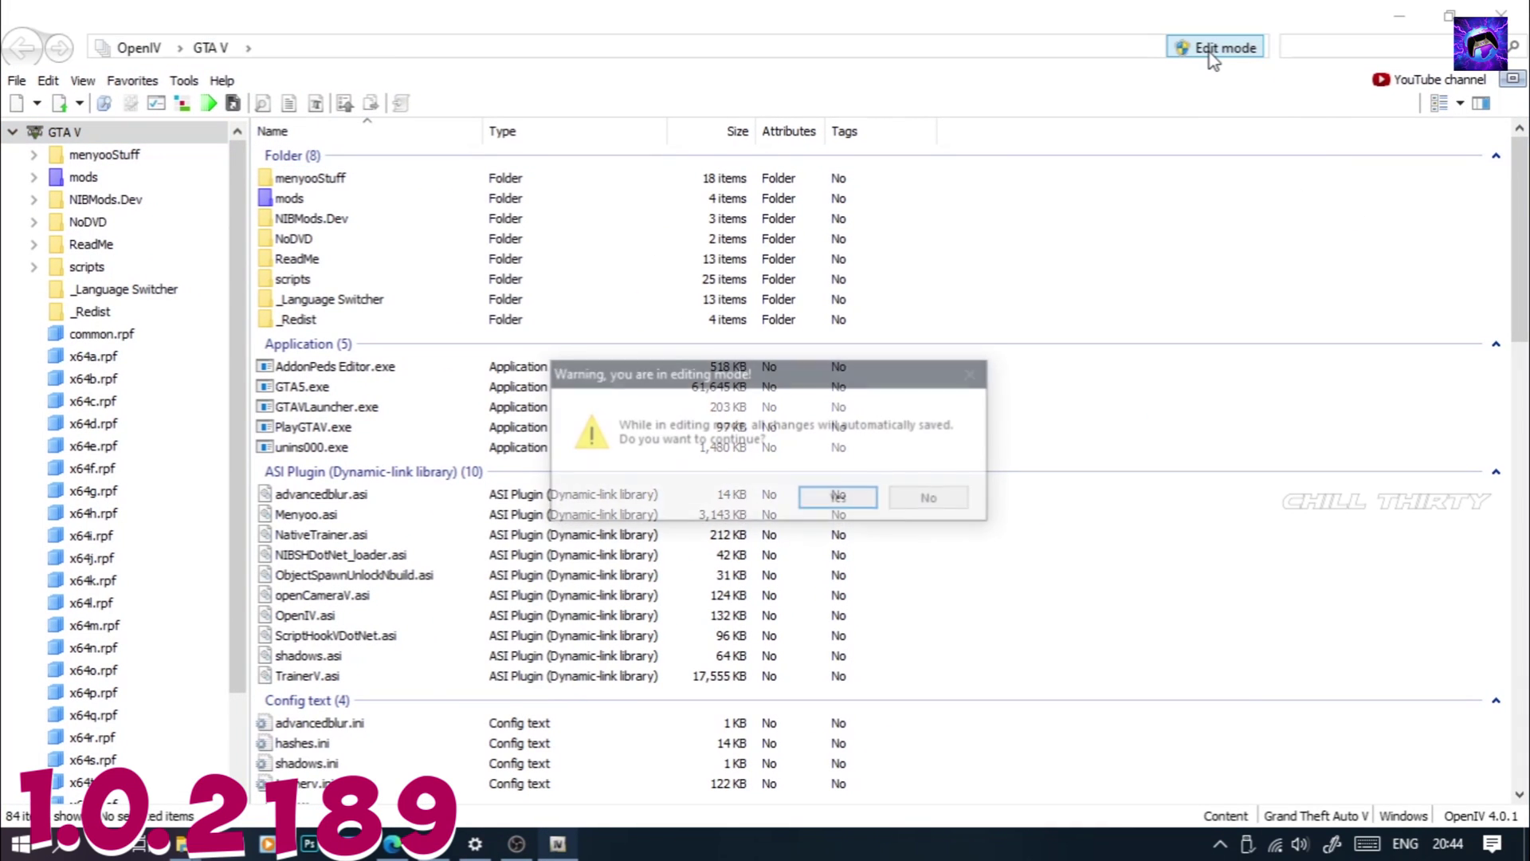
{"action": "left_click", "coordinate": [839, 500]}
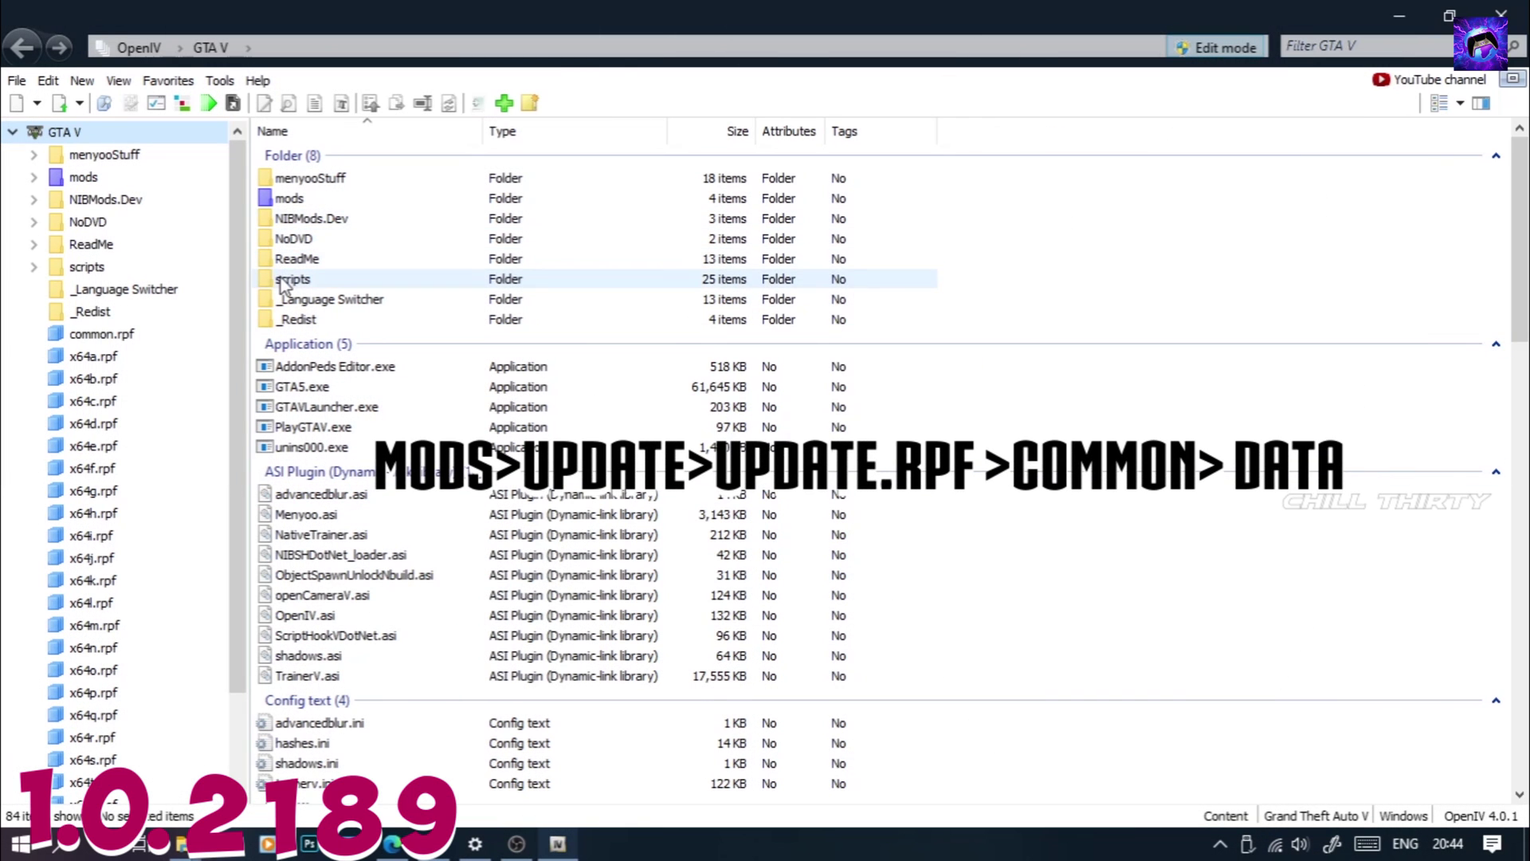
Browse mods > update > update.rpf > common > data and select gameconfig.xml
{"action": "double_click", "coordinate": [289, 198]}
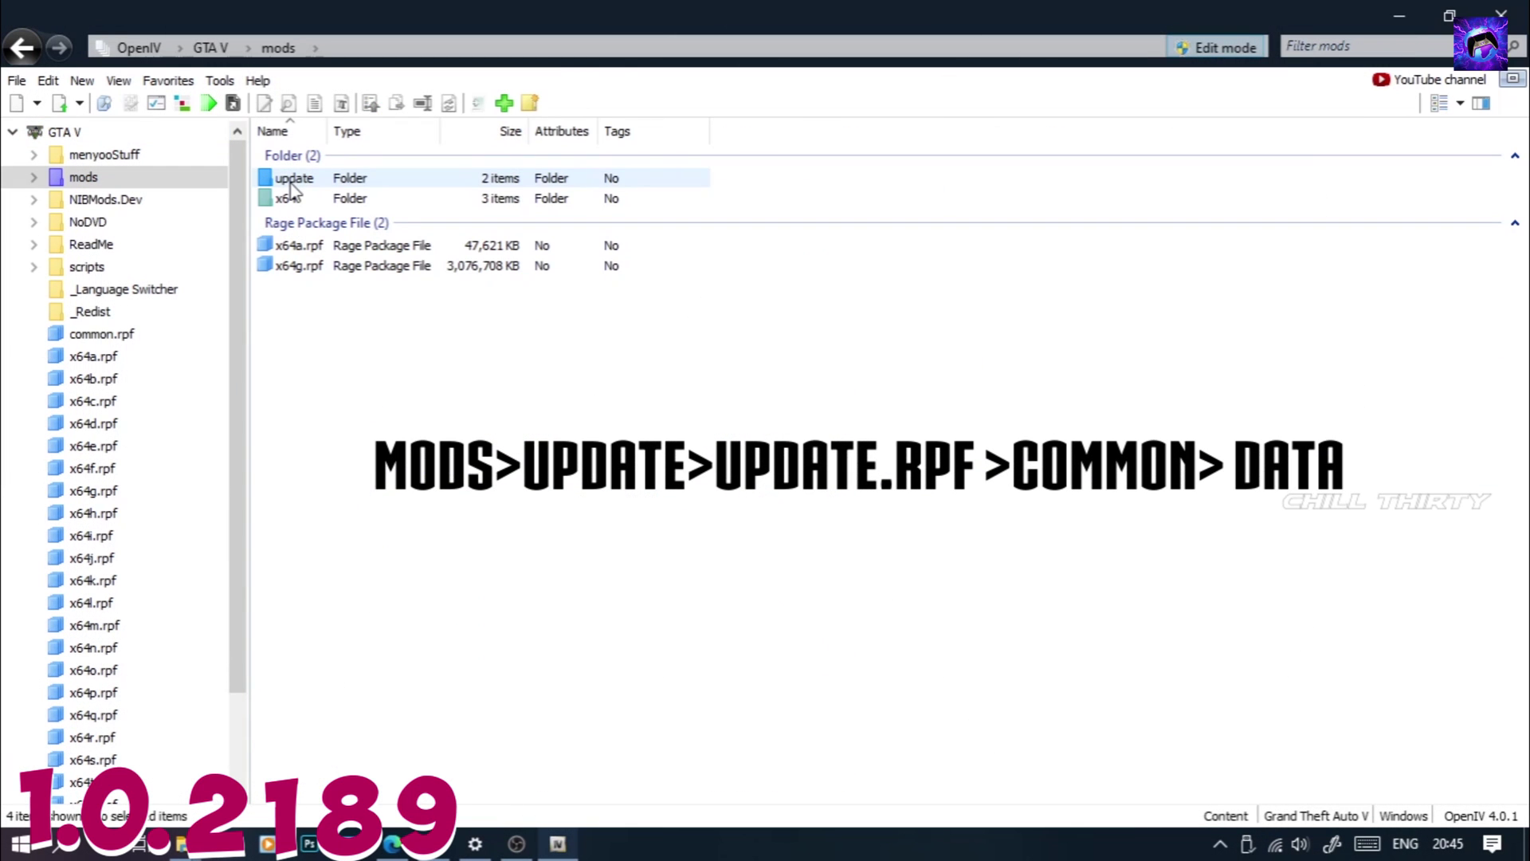
{"action": "double_click", "coordinate": [291, 182]}
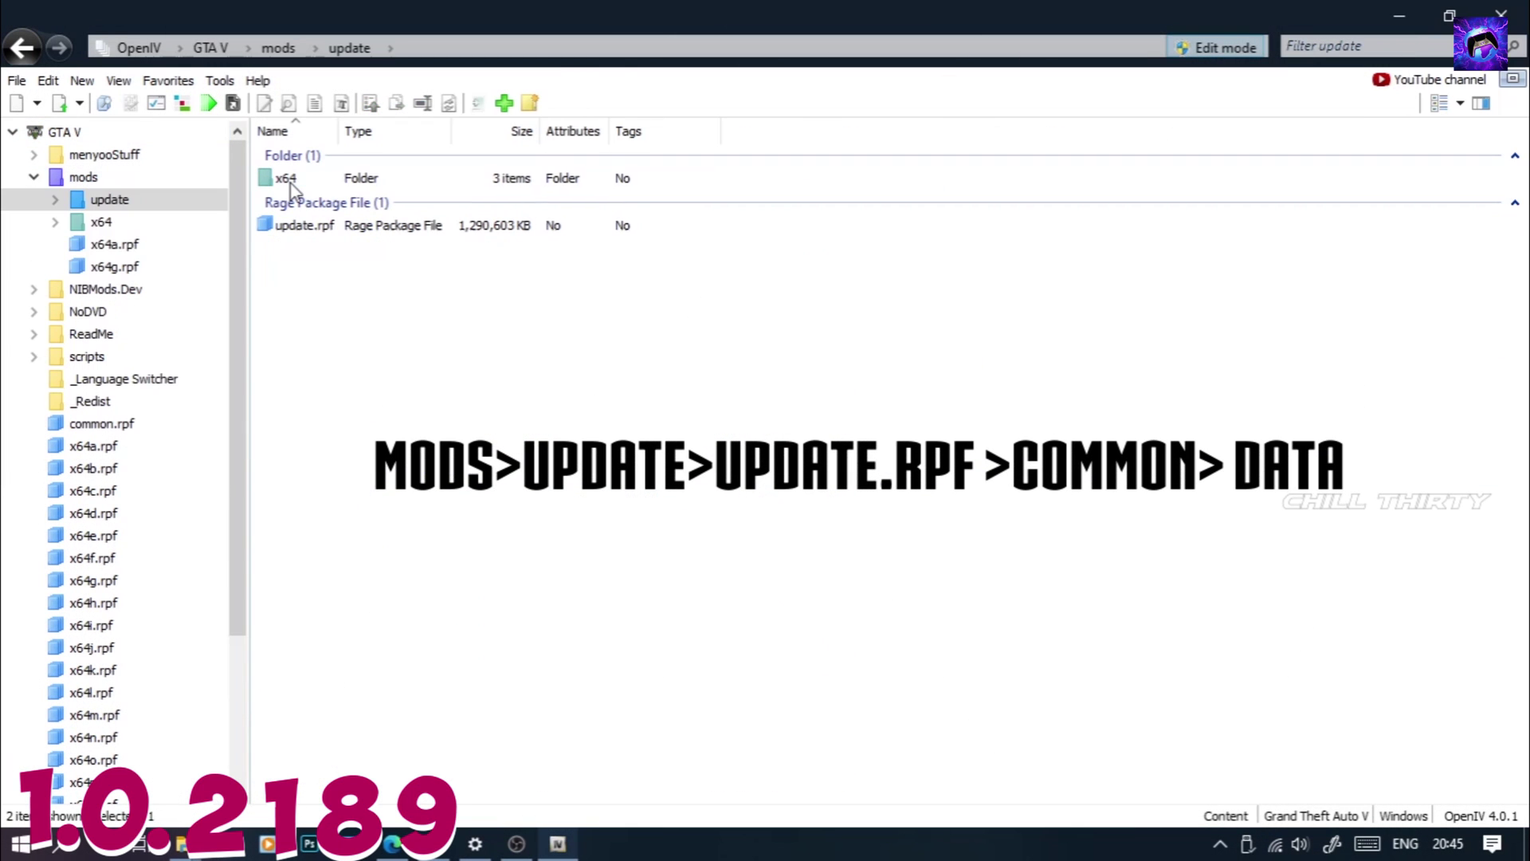
{"action": "double_click", "coordinate": [300, 231]}
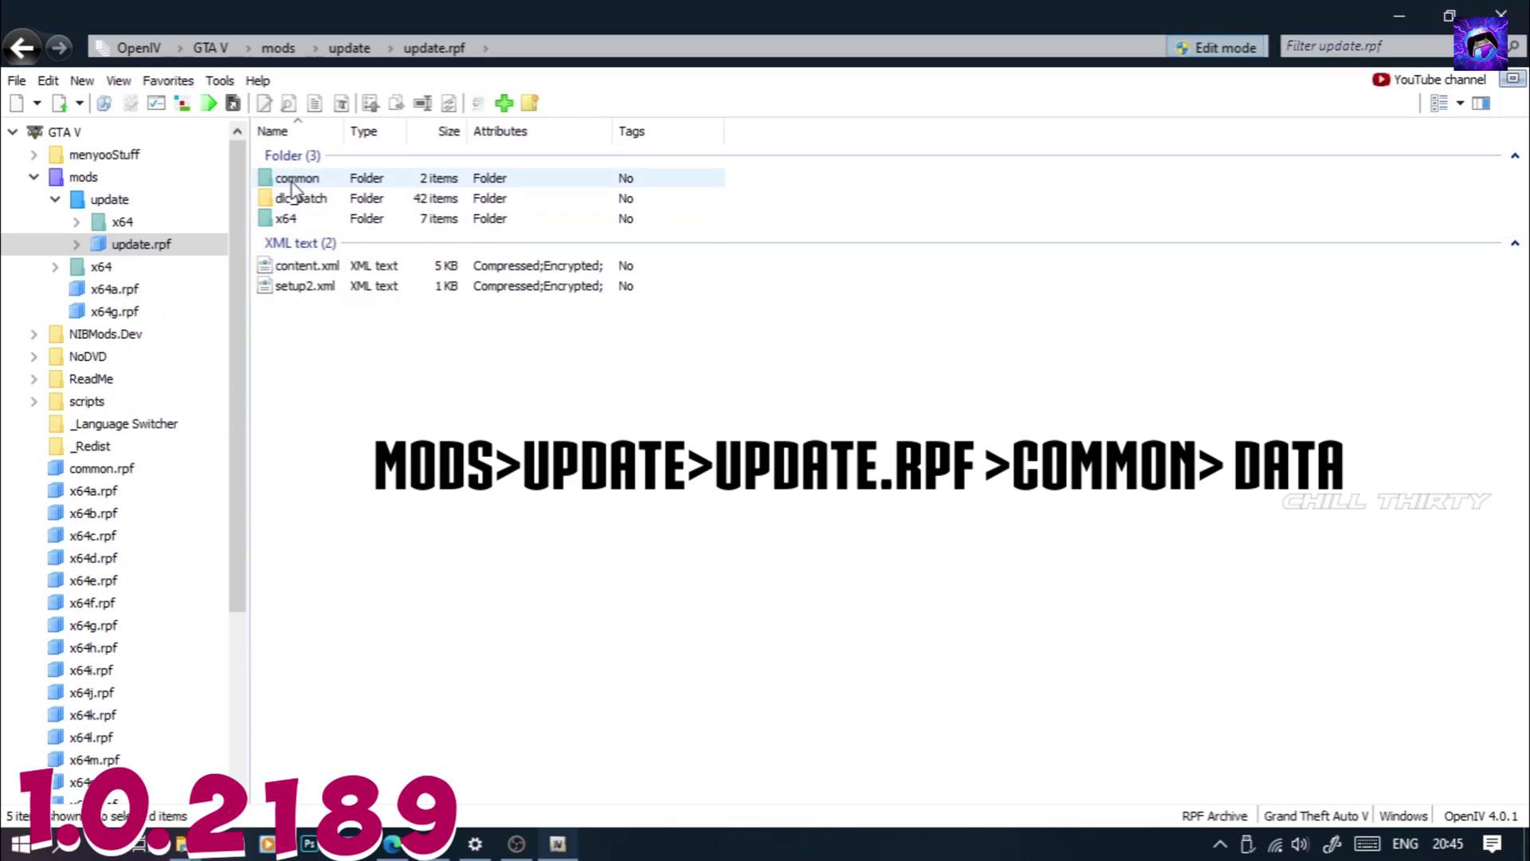
{"action": "double_click", "coordinate": [293, 186]}
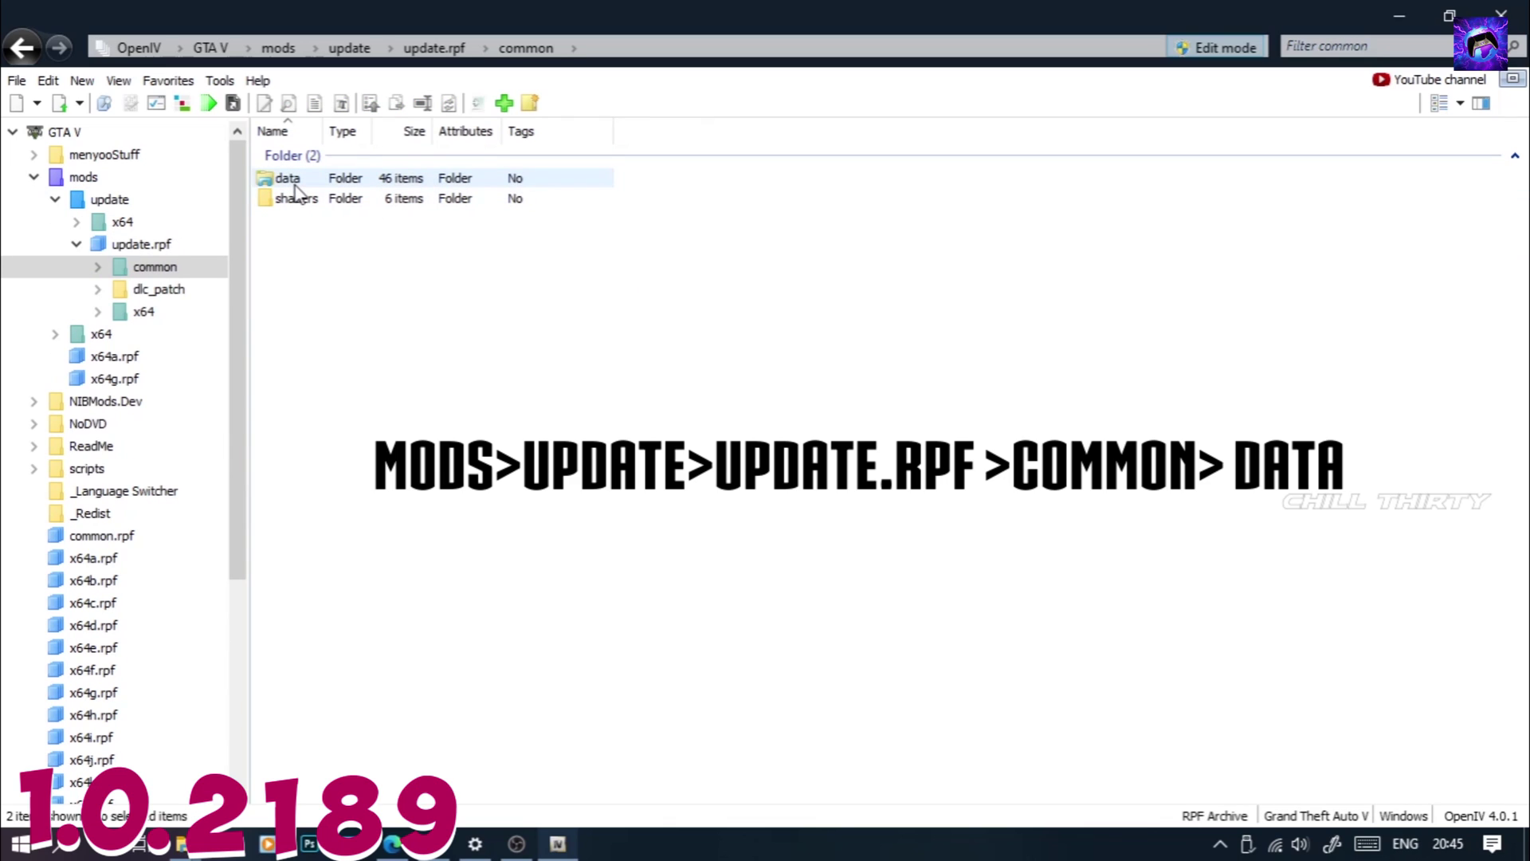
{"action": "left_click", "coordinate": [295, 185]}
{"action": "double_click", "coordinate": [288, 179]}
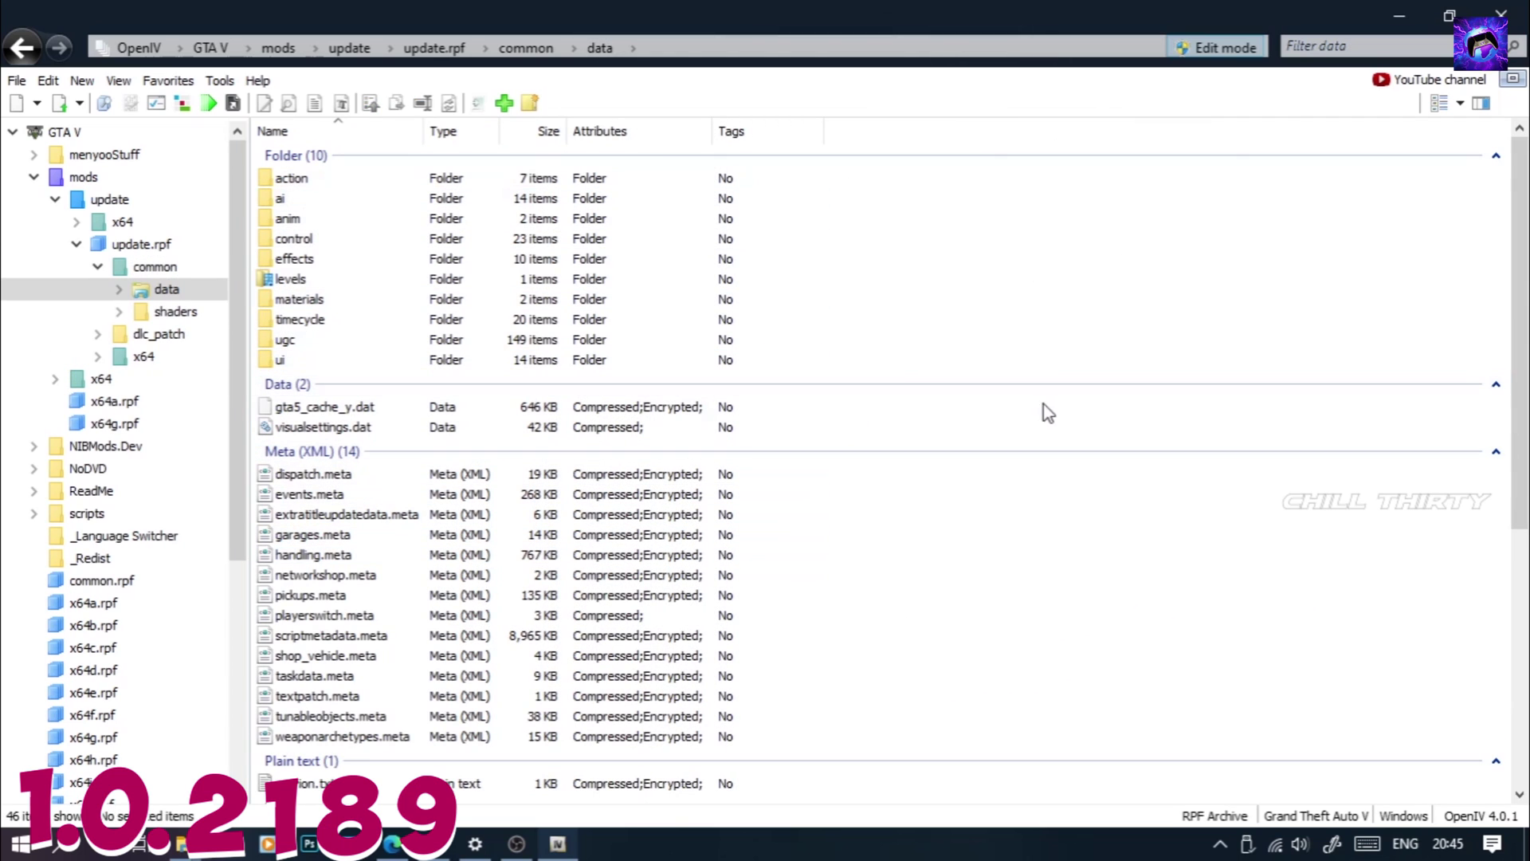
{"action": "scroll", "coordinate": [1069, 451], "scroll_direction": "down", "scroll_amount": 5}
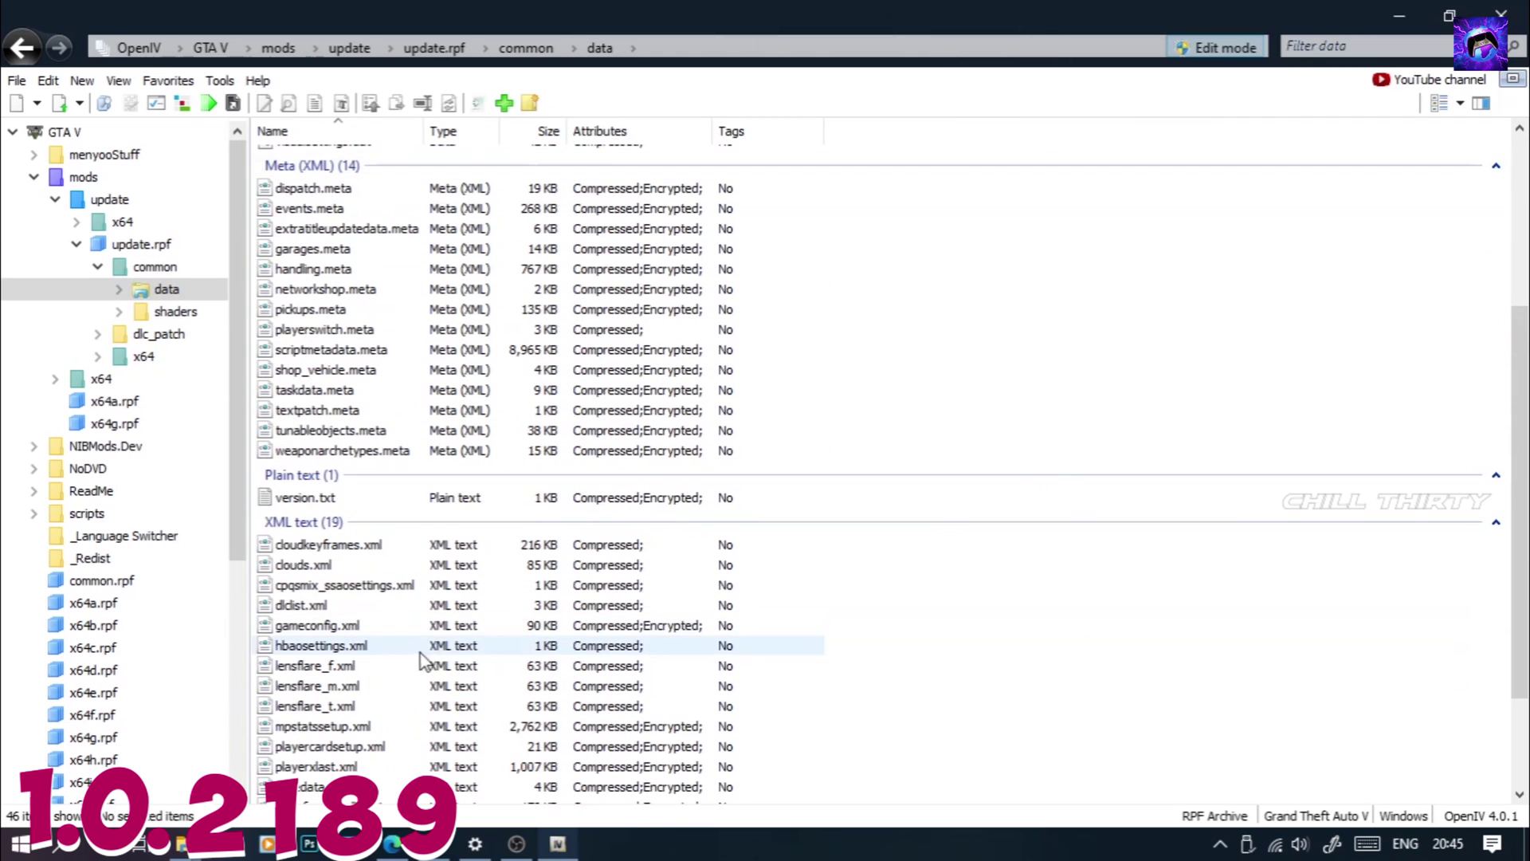
{"action": "left_click", "coordinate": [319, 627]}
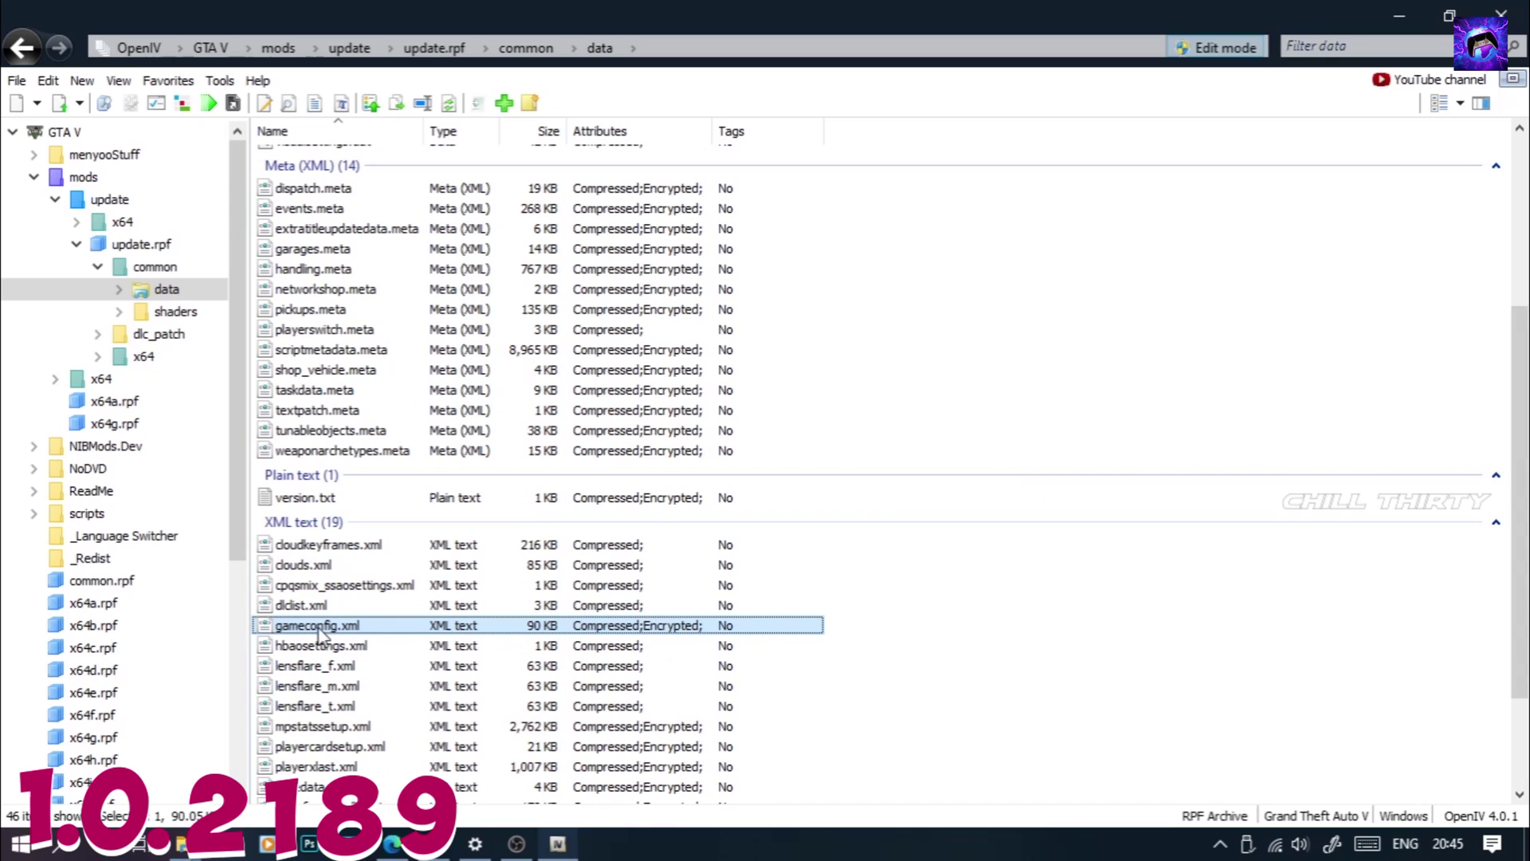
Restore OpenIV to one side and create and open a desktop folder named backup
{"action": "left_click", "coordinate": [1448, 15]}
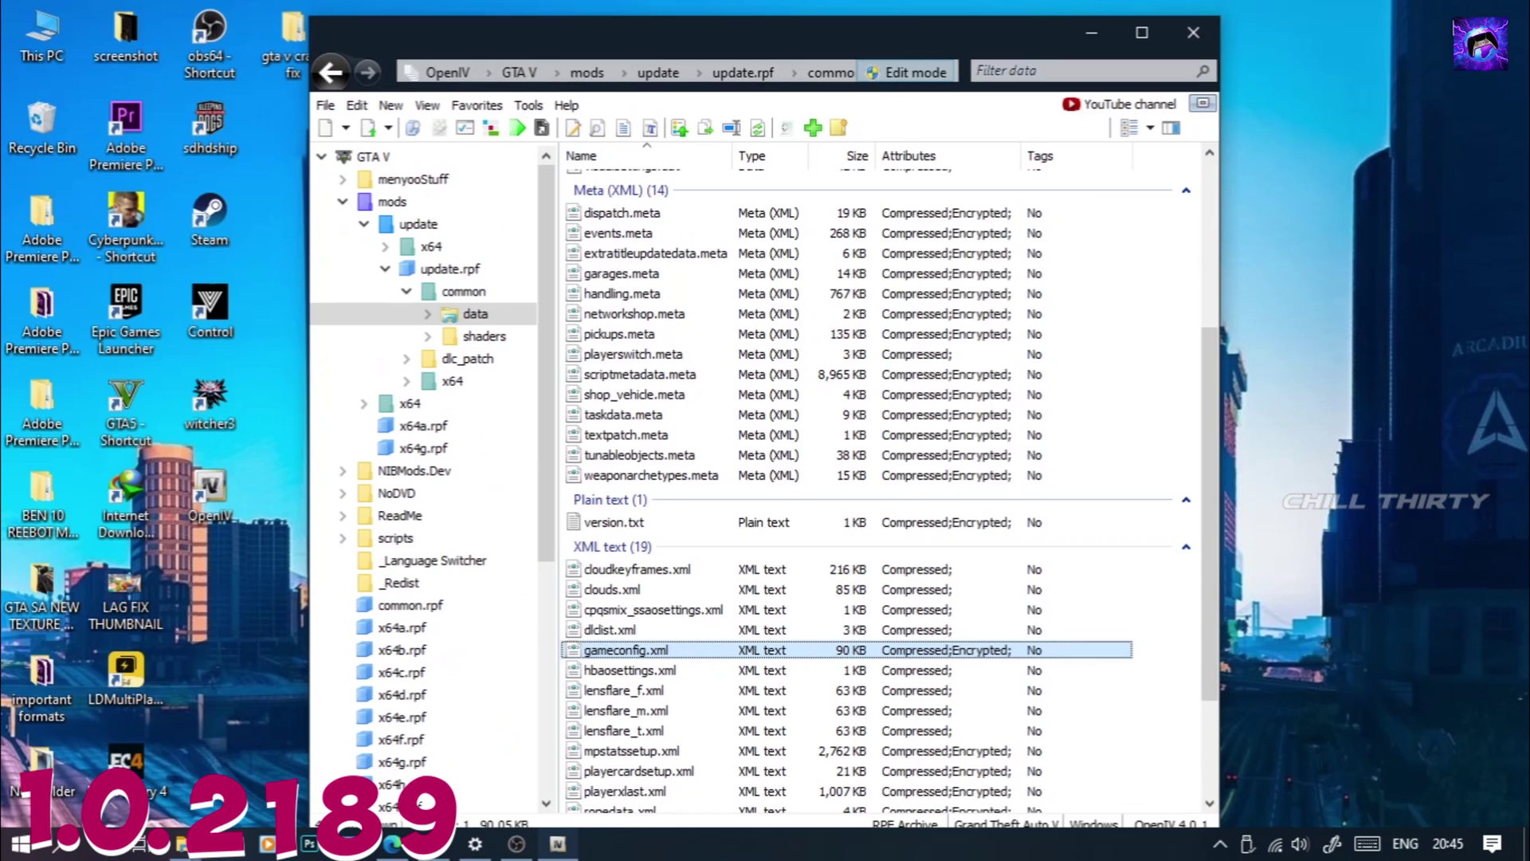
{"action": "left_click_drag", "start_coordinate": [773, 10], "coordinate": [1058, 8]}
{"action": "right_click", "coordinate": [373, 284]}
{"action": "left_click", "coordinate": [428, 462]}
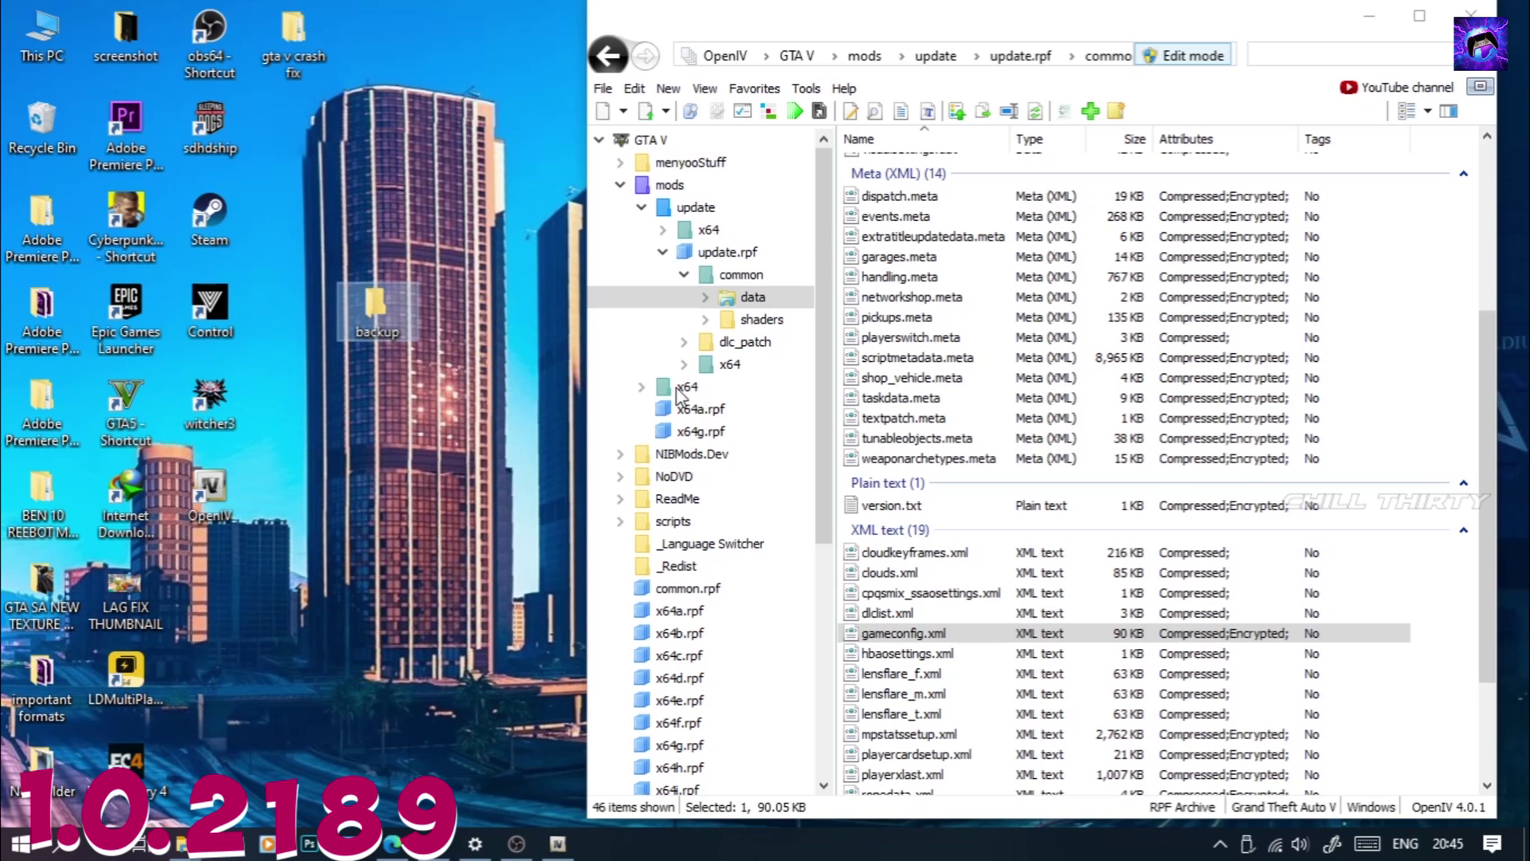
{"action": "double_click", "coordinate": [373, 311]}
Copy gameconfig.xml from OpenIV into the backup folder, then close and reposition it
{"action": "left_click_drag", "start_coordinate": [796, 12], "coordinate": [334, 127]}
{"action": "left_click_drag", "start_coordinate": [871, 637], "coordinate": [221, 386]}
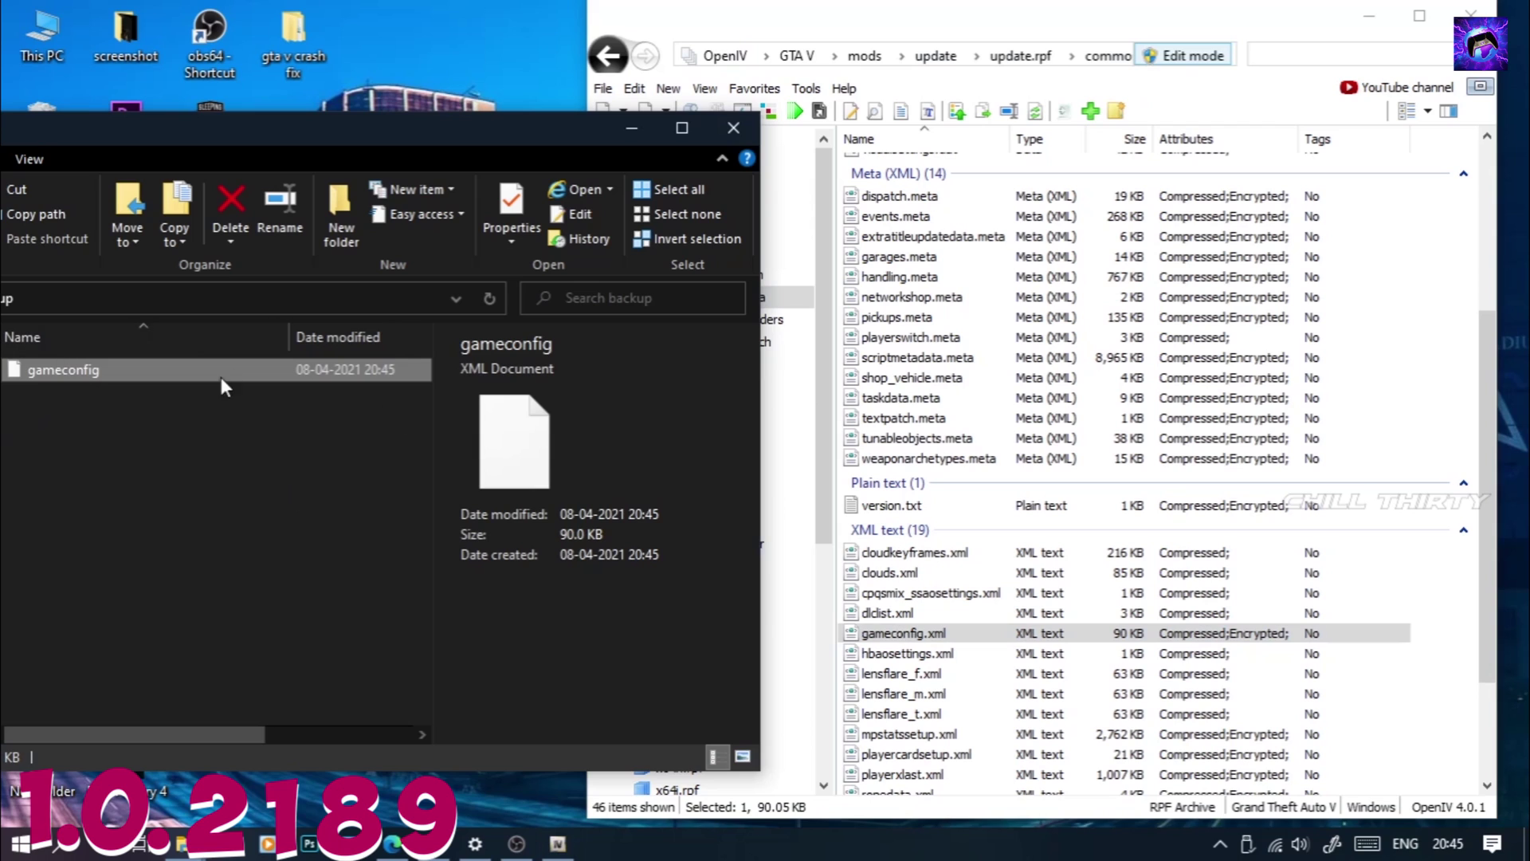
{"action": "left_click", "coordinate": [734, 129]}
{"action": "left_click_drag", "start_coordinate": [363, 318], "coordinate": [294, 475]}
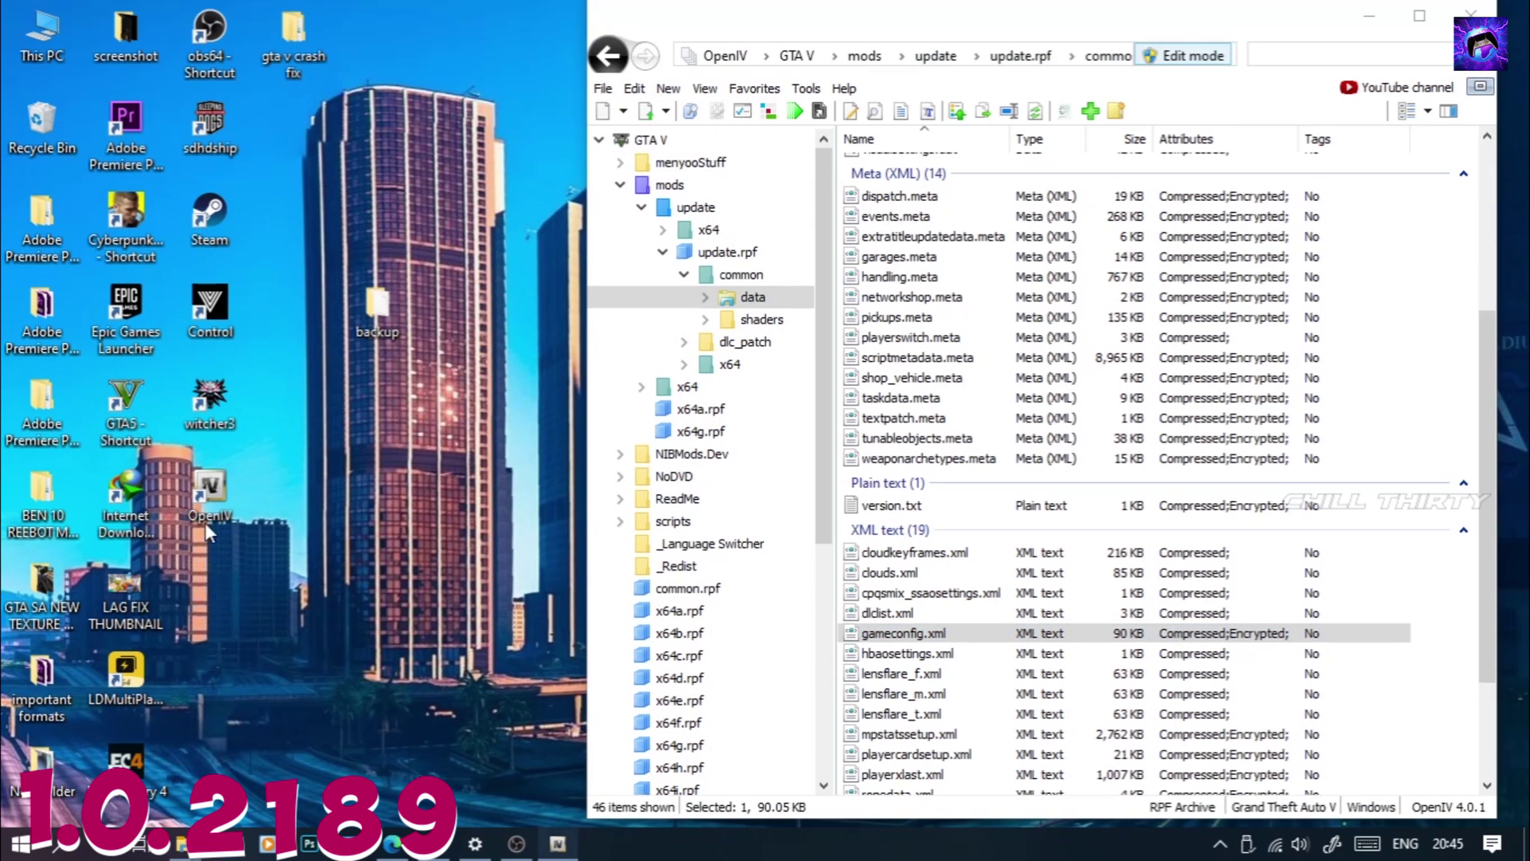
{"action": "left_click_drag", "start_coordinate": [204, 523], "coordinate": [208, 574]}
Navigate GTAV Config v25.5 > Older Versions > Gta Config v23 > 0,1x traffic 0,1x peds and select gameconfig
{"action": "double_click", "coordinate": [299, 32]}
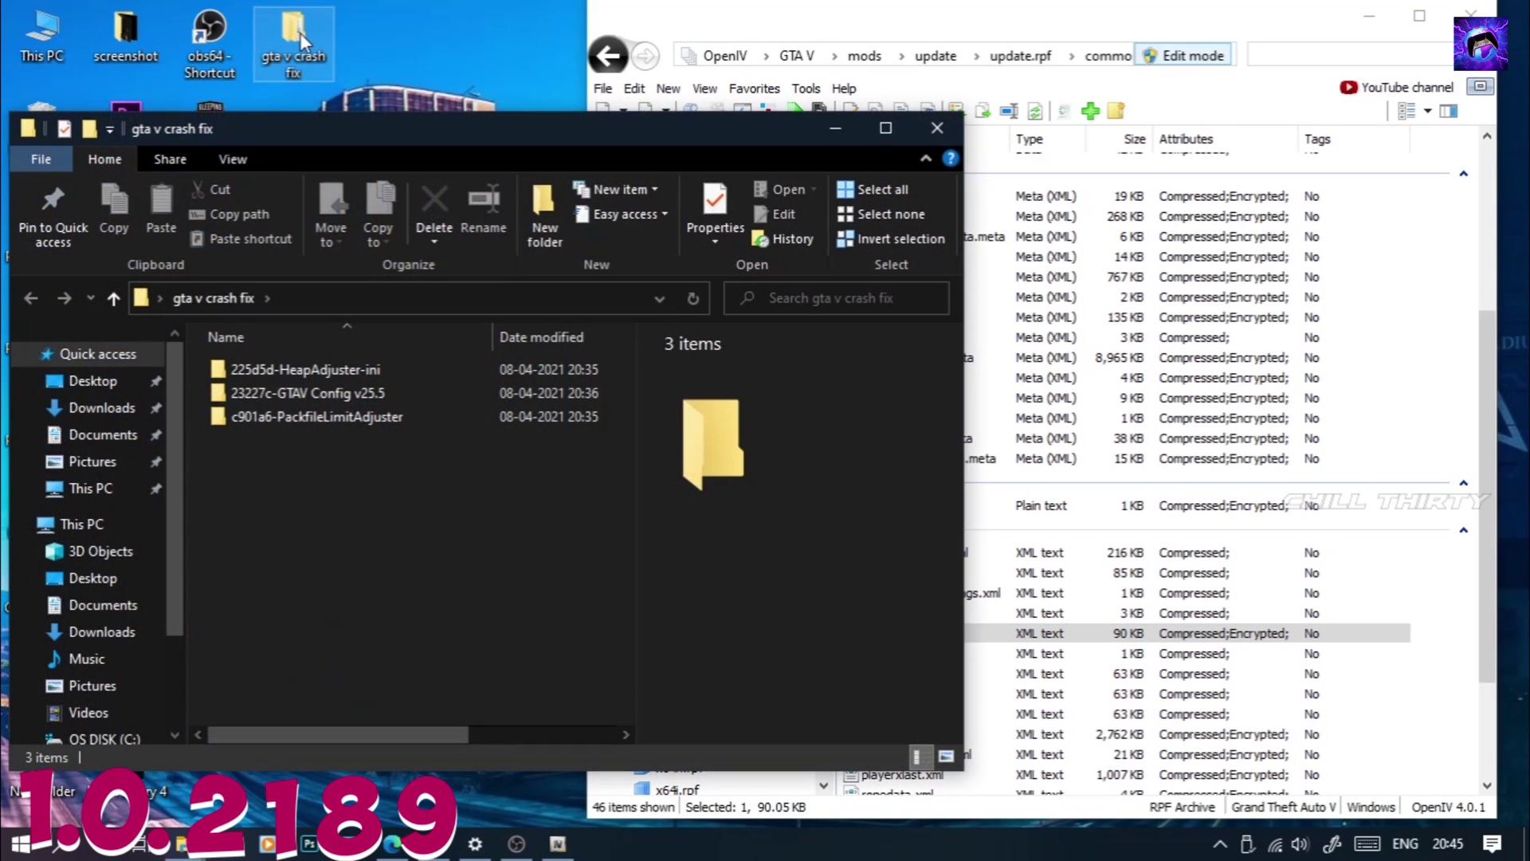
{"action": "double_click", "coordinate": [333, 391]}
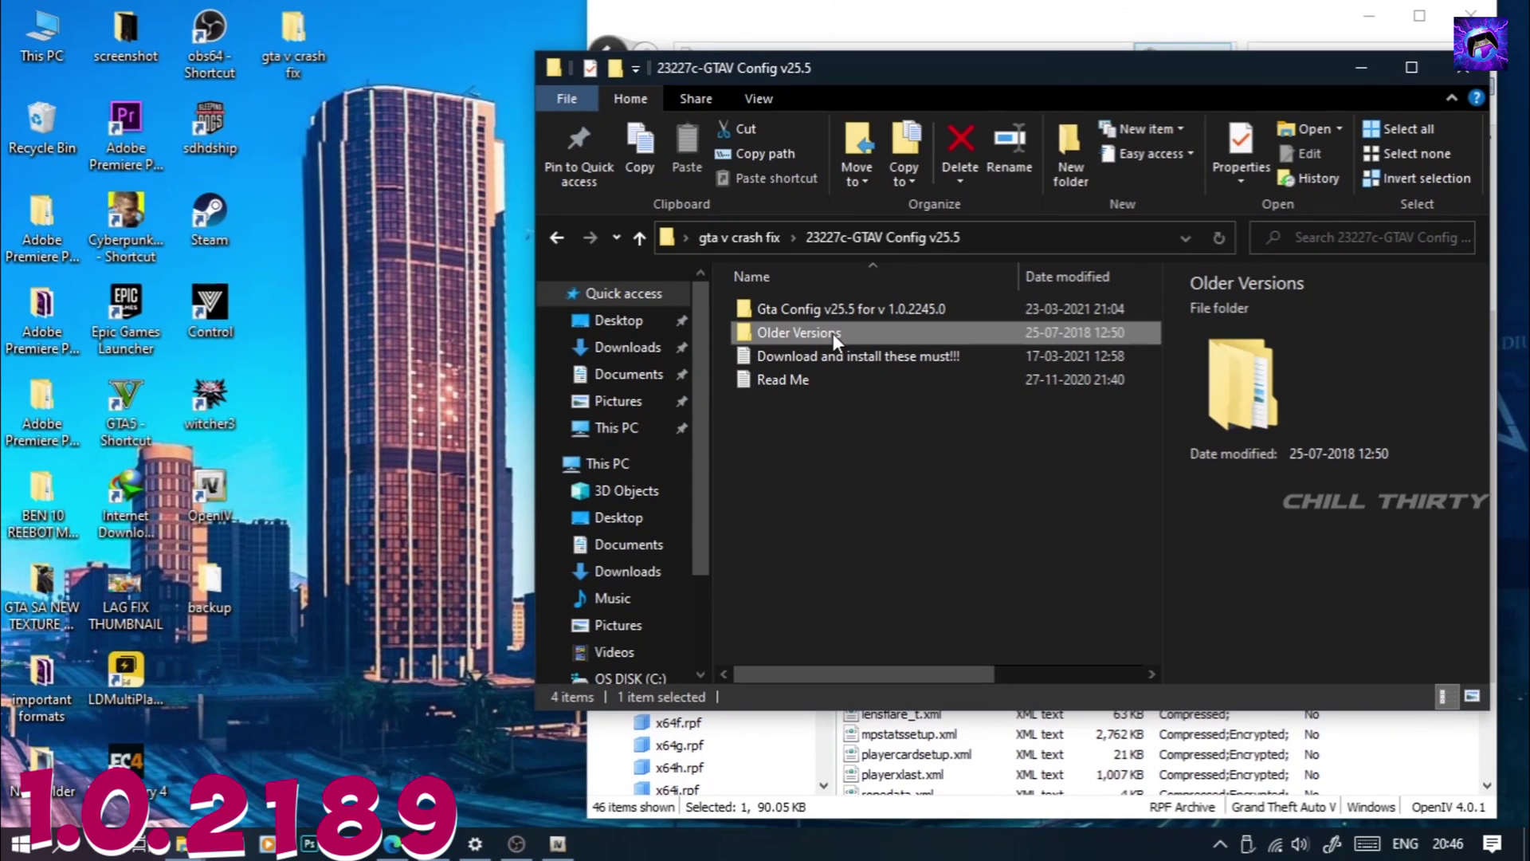
{"action": "double_click", "coordinate": [399, 614]}
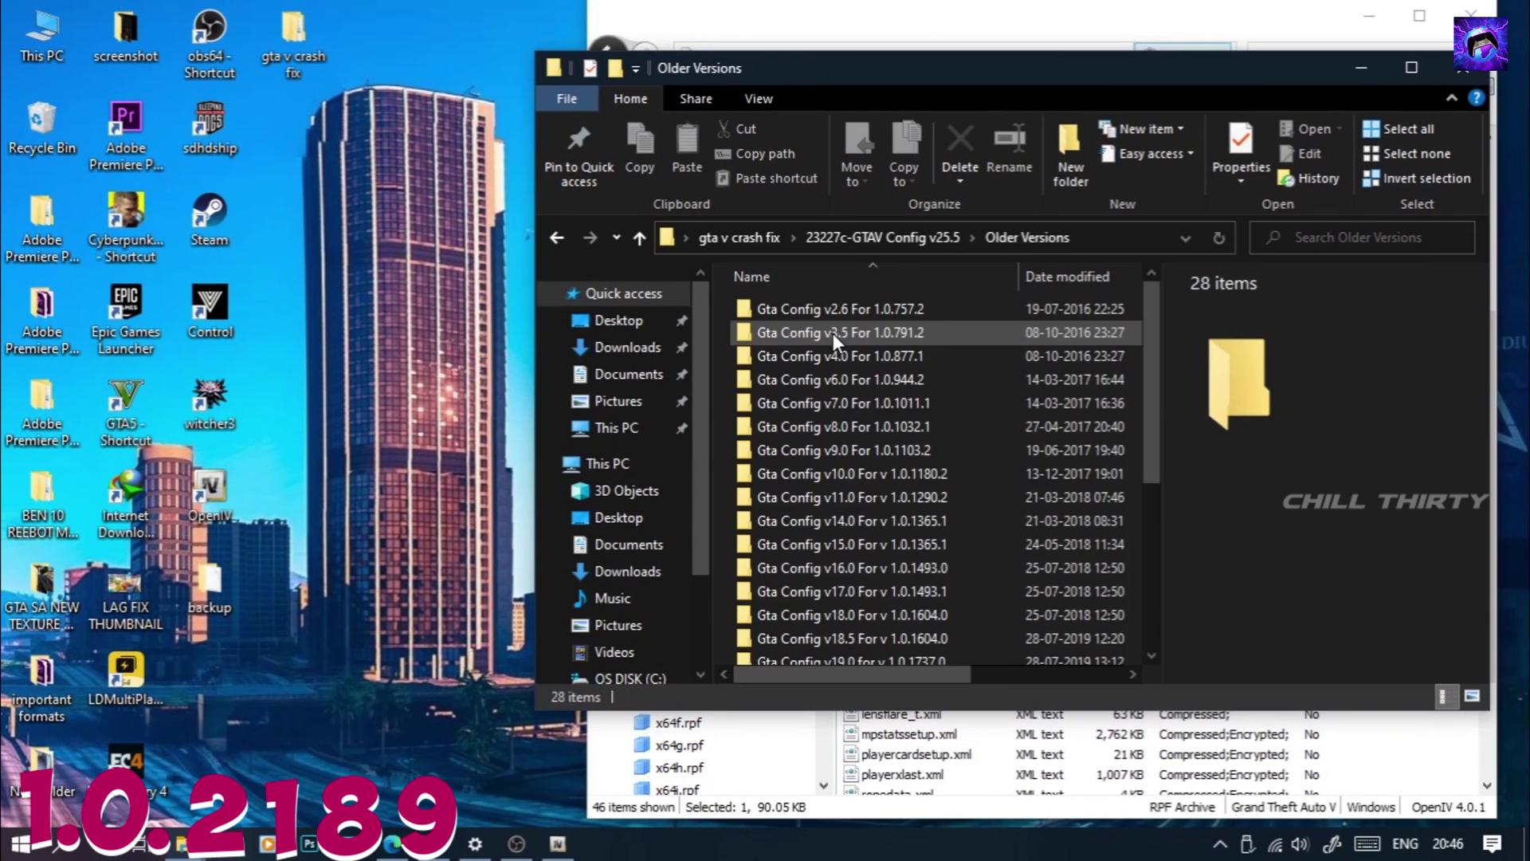
{"action": "scroll", "coordinate": [834, 338], "scroll_direction": "down", "scroll_amount": 4}
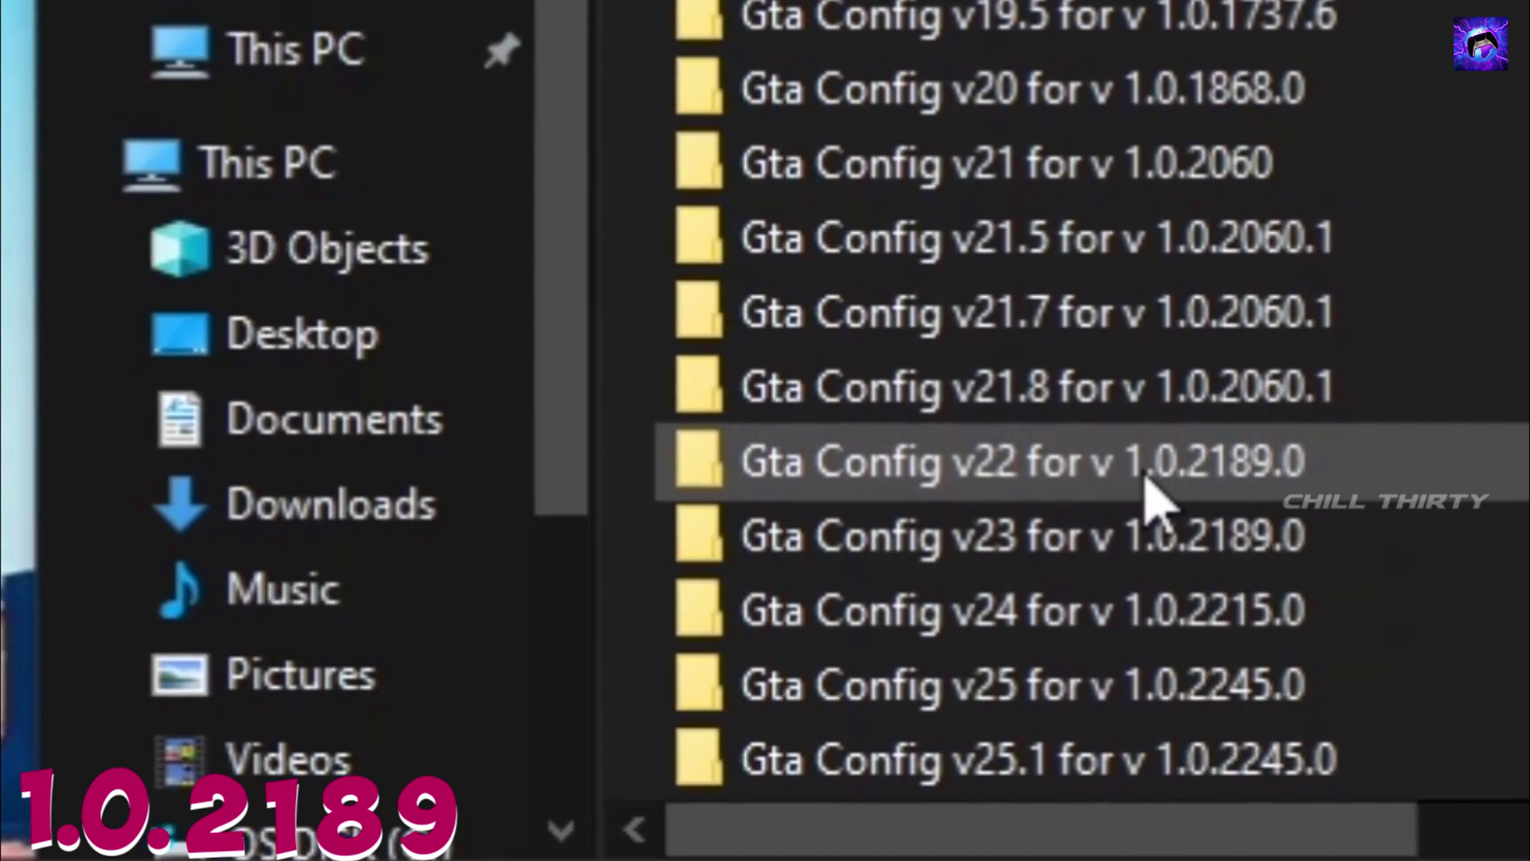
{"action": "mouse_move", "coordinate": [1282, 522]}
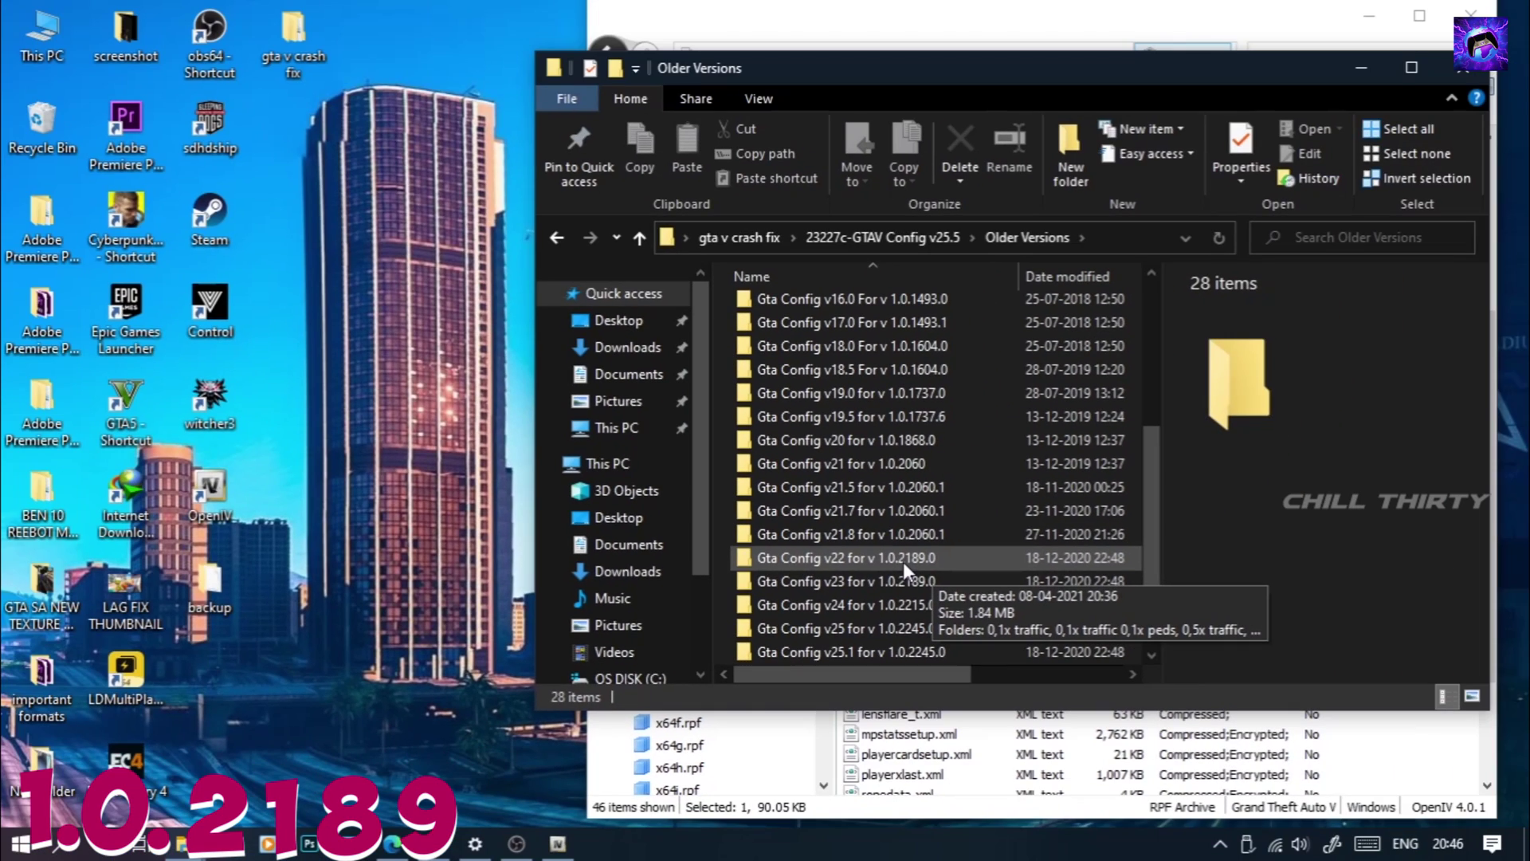
{"action": "double_click", "coordinate": [1169, 480]}
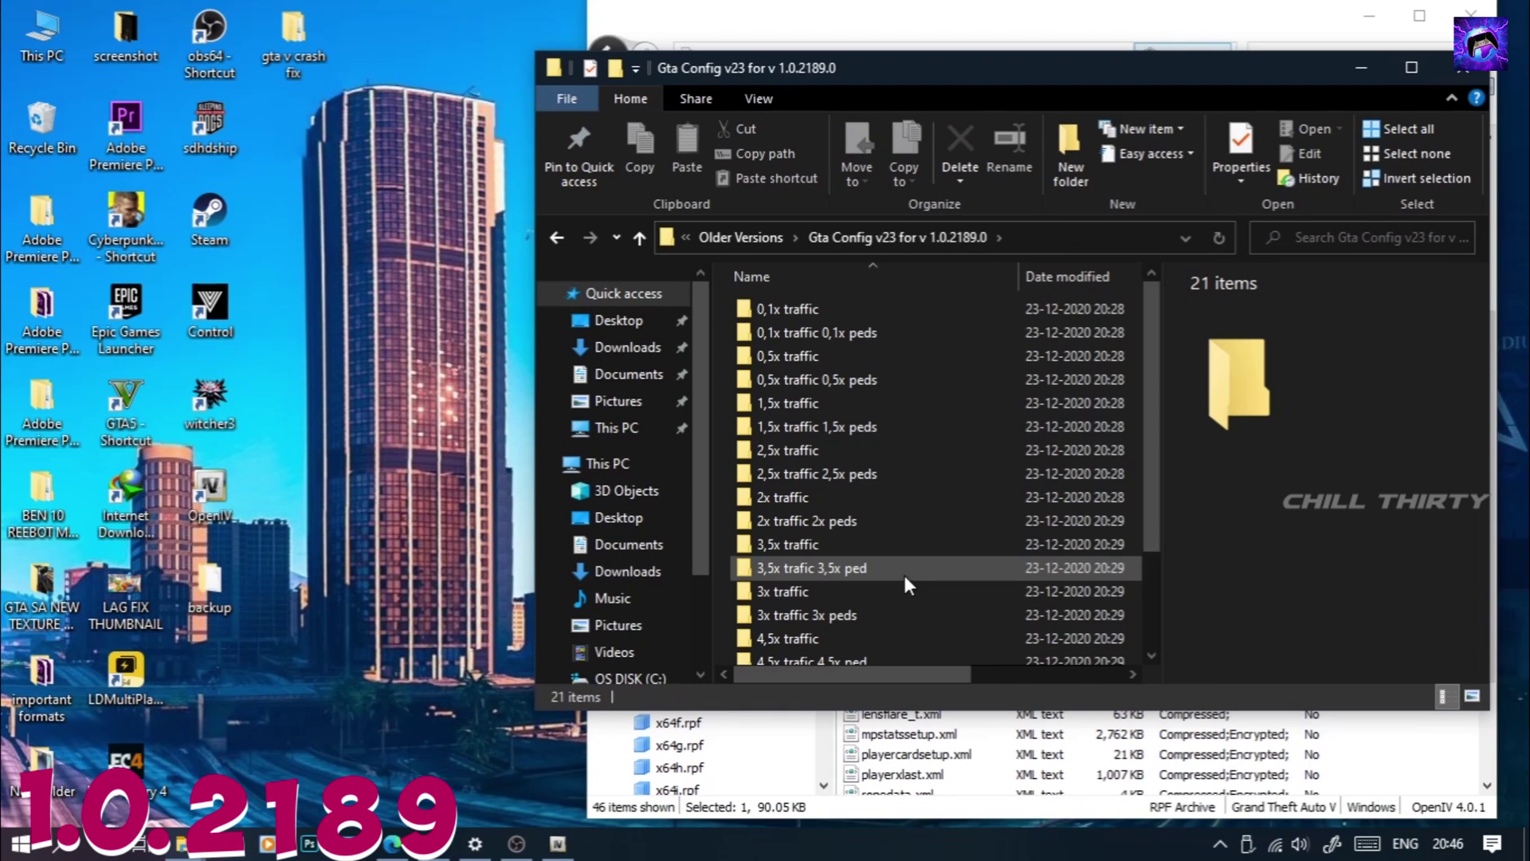
{"action": "double_click", "coordinate": [818, 333]}
{"action": "left_click", "coordinate": [832, 310]}
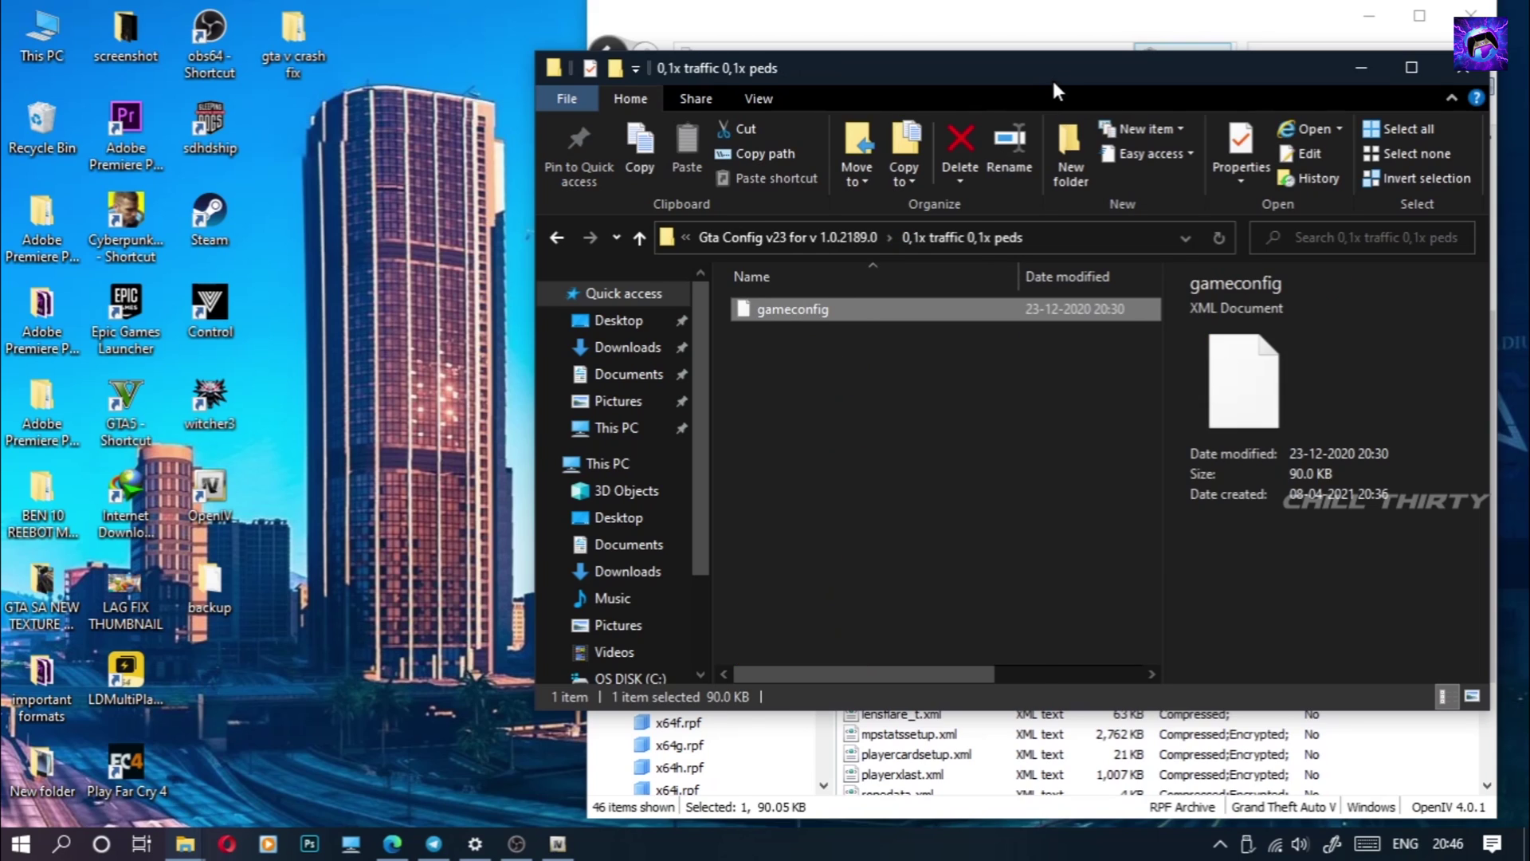
Drag the v23 gameconfig onto OpenIV, replacing gameconfig.xml in the data folder
{"action": "left_click_drag", "start_coordinate": [1050, 78], "coordinate": [405, 72]}
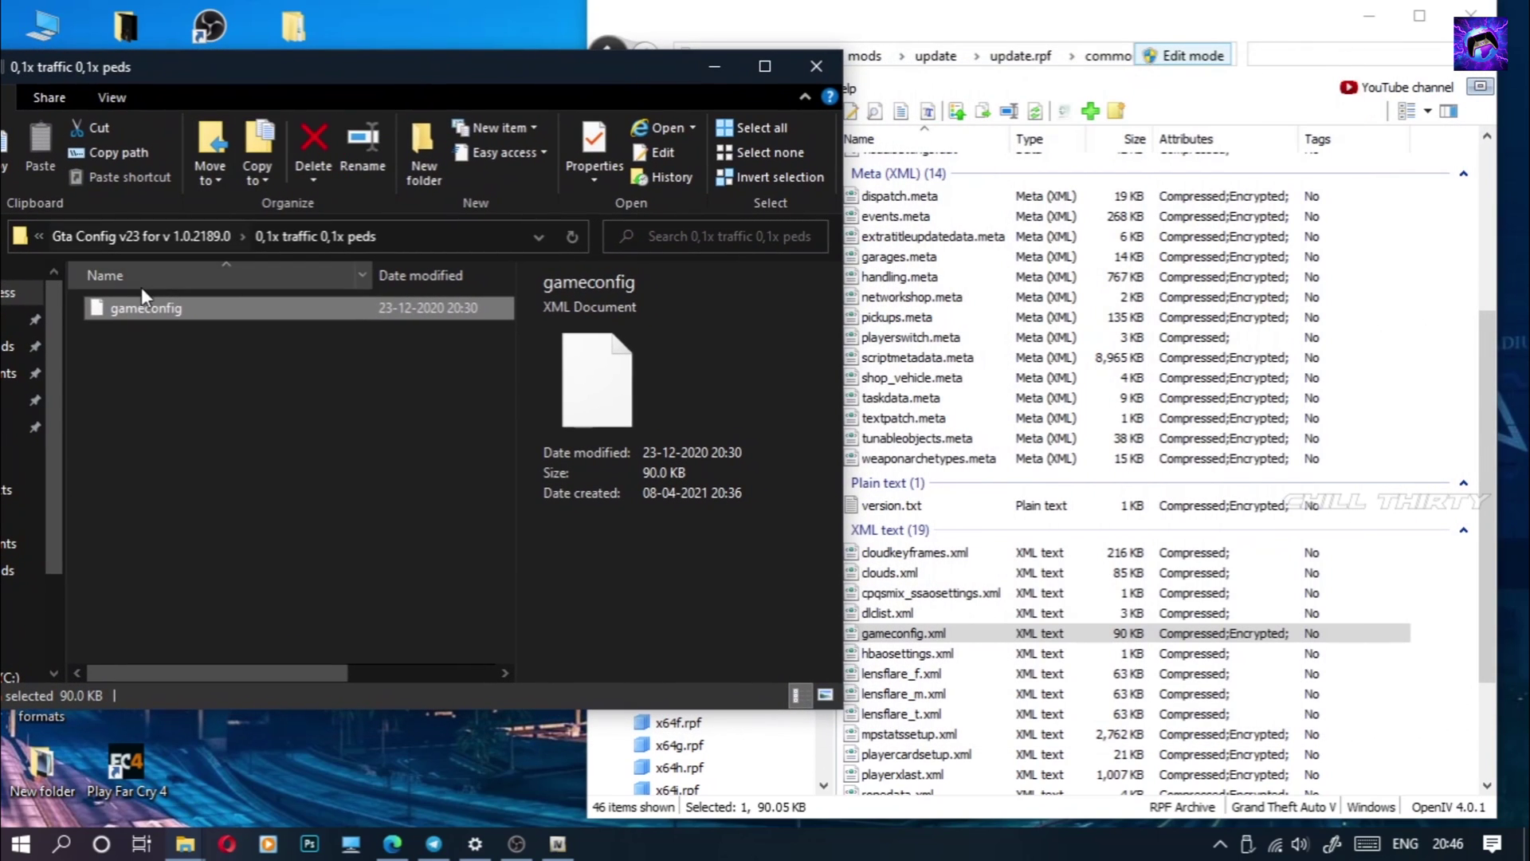
{"action": "left_click_drag", "start_coordinate": [150, 303], "coordinate": [1359, 556]}
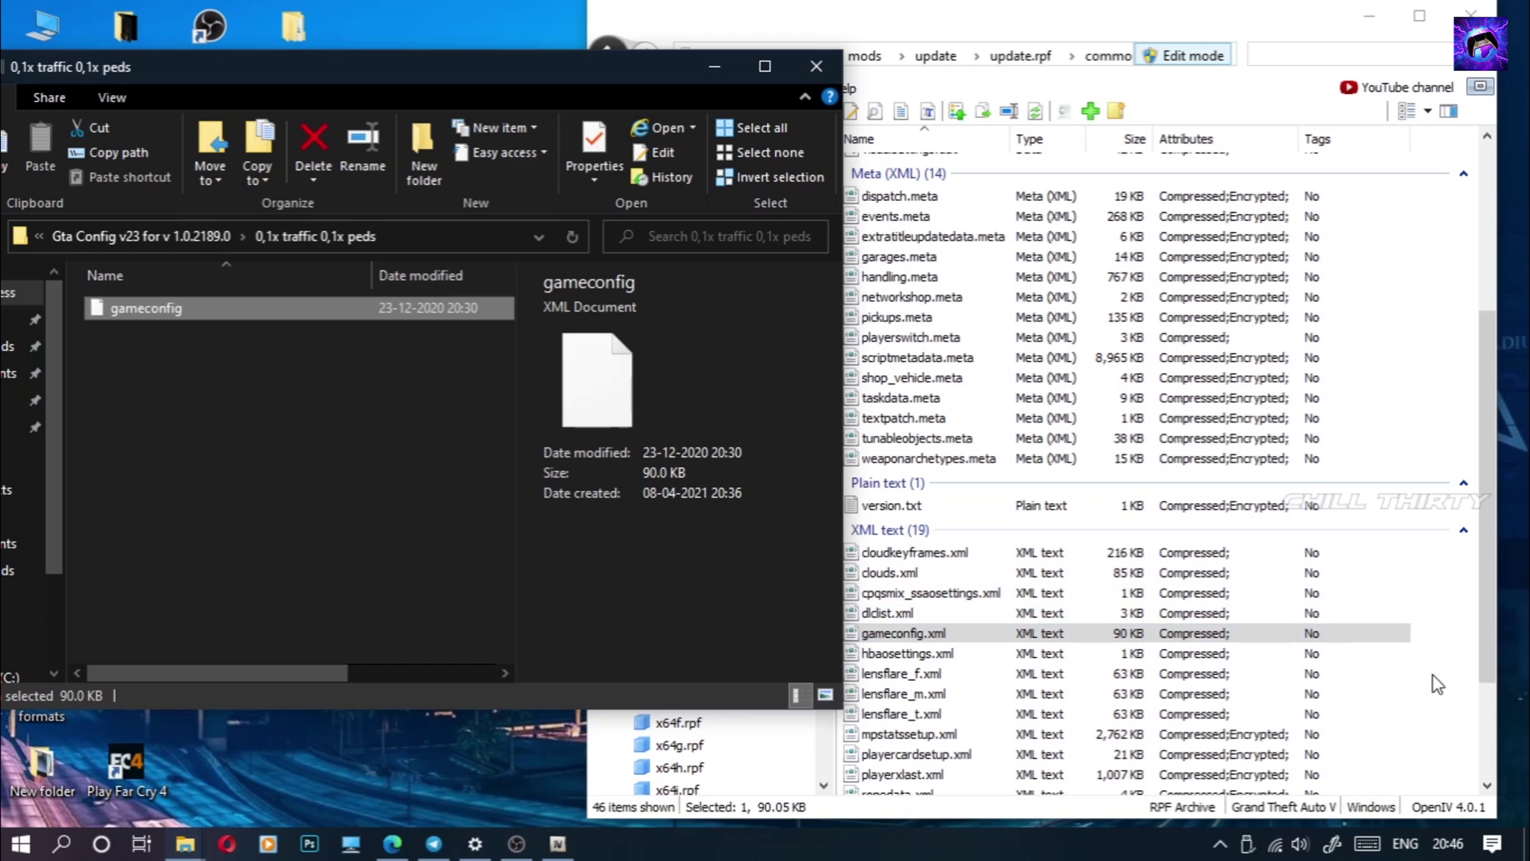
{"action": "left_click", "coordinate": [184, 498]}
Close the config folder window and OpenIV, then refresh the desktop
{"action": "left_click", "coordinate": [815, 67]}
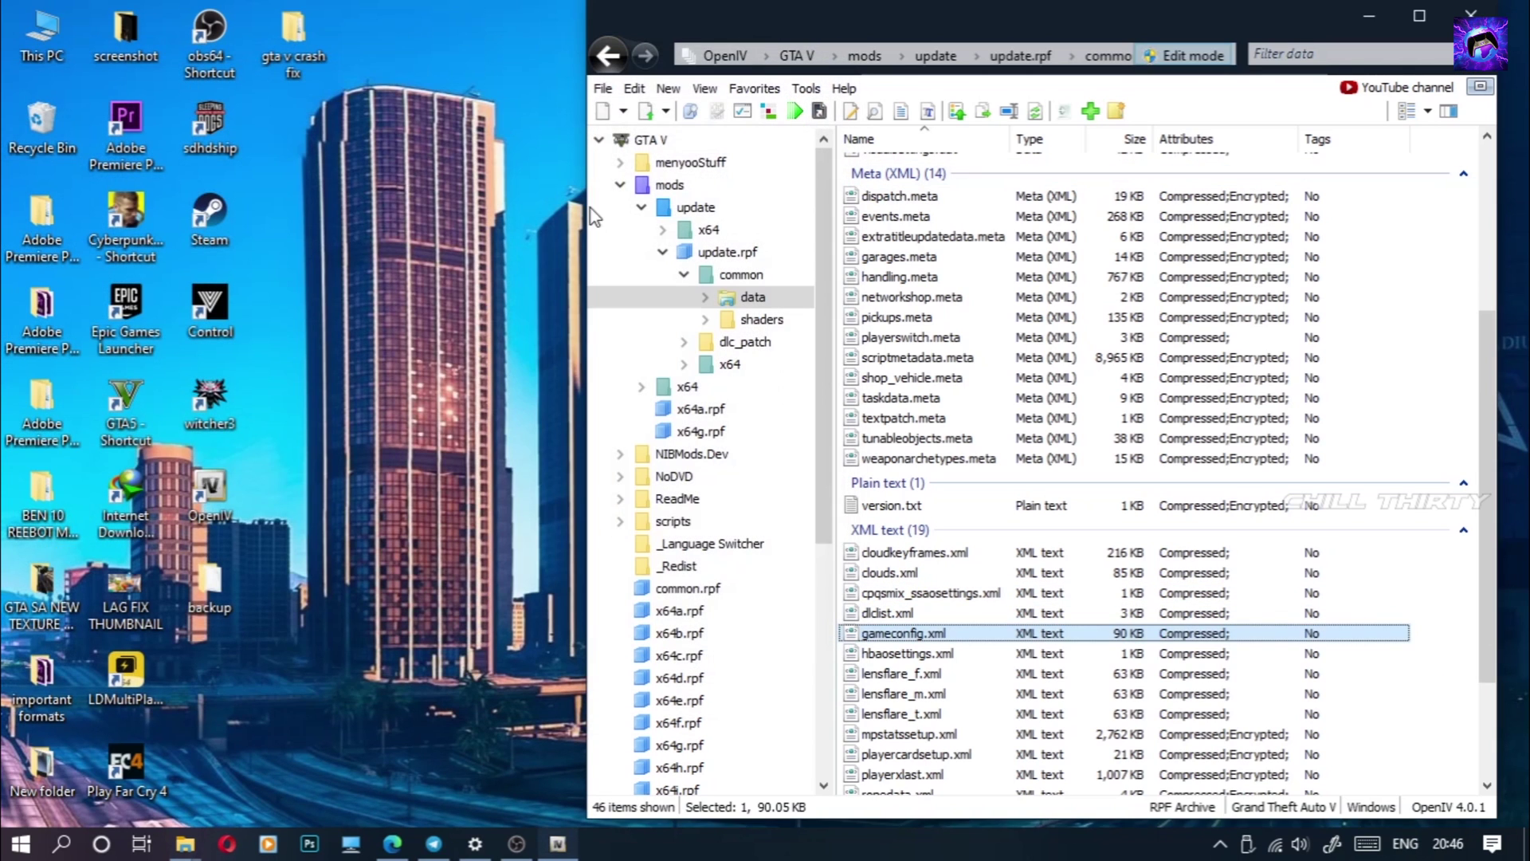
{"action": "left_click", "coordinate": [1471, 13]}
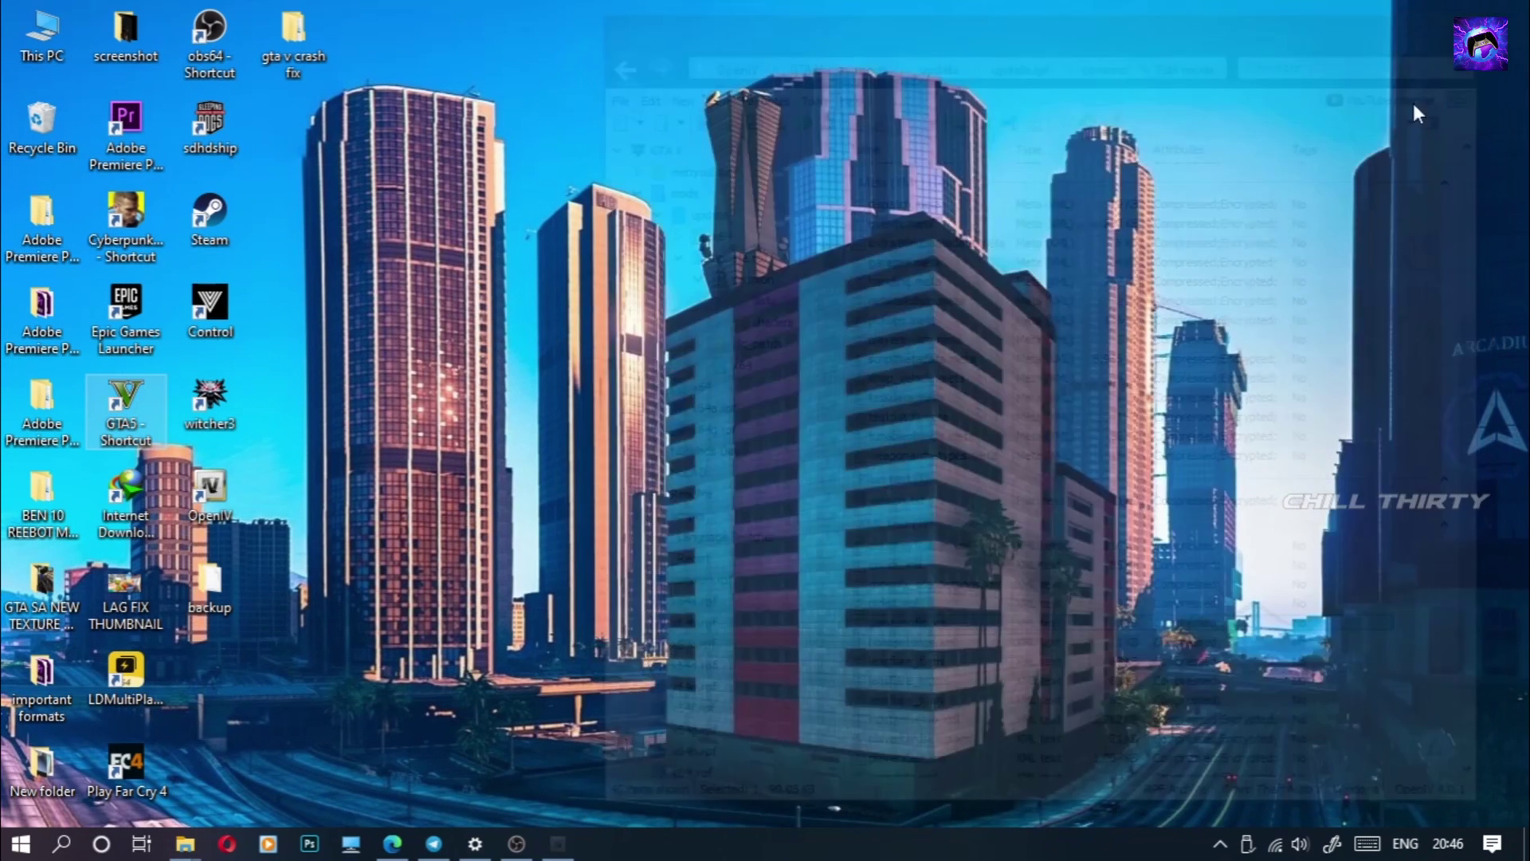
{"action": "right_click", "coordinate": [799, 162]}
{"action": "left_click", "coordinate": [871, 259]}
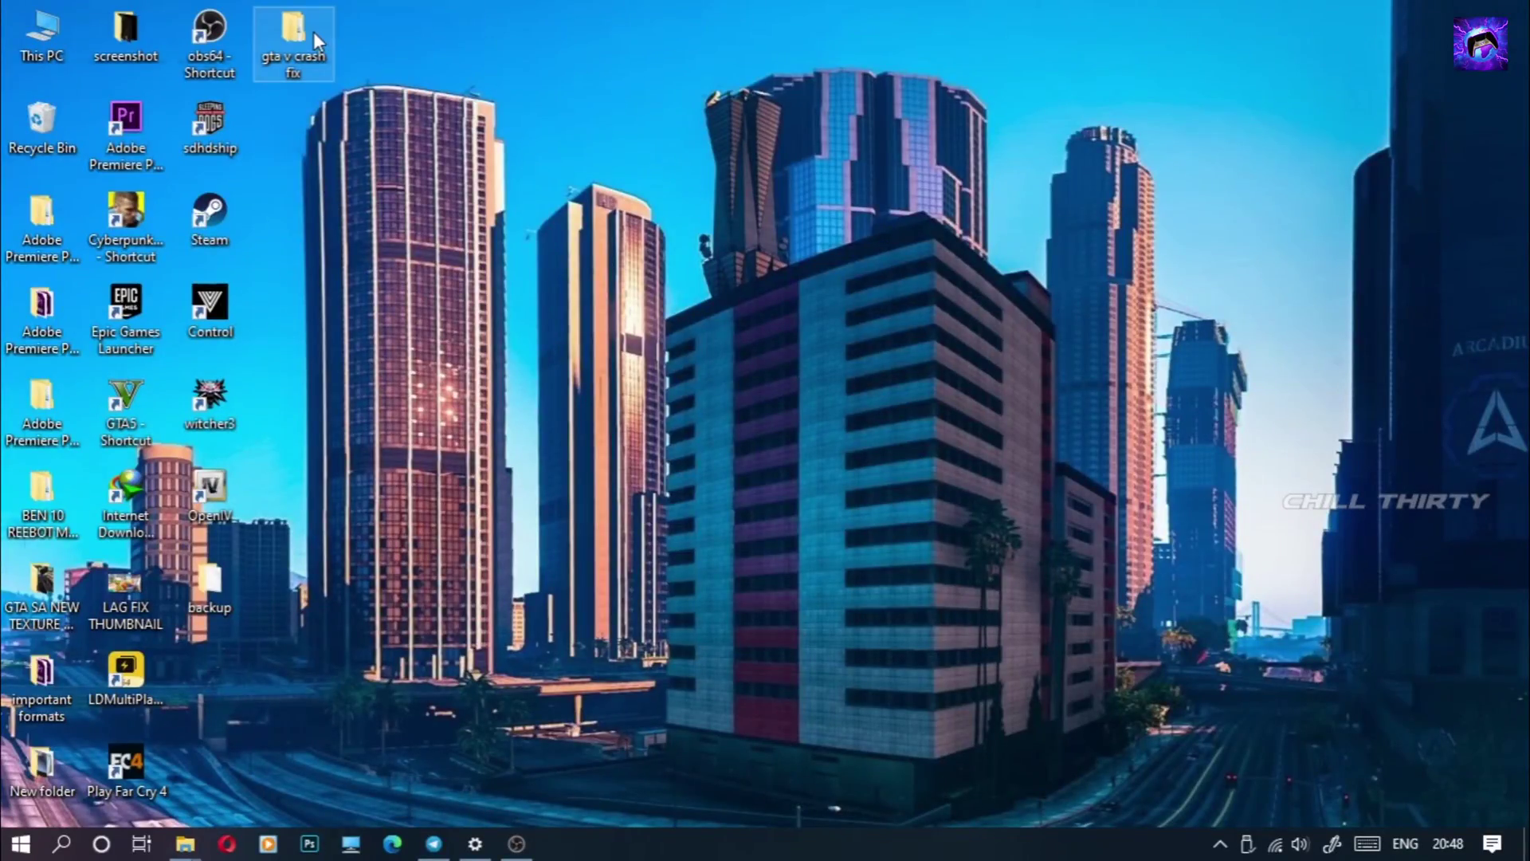
Open the gta v crash fix folder and the Grand Theft Auto V install folder side by side
{"action": "double_click", "coordinate": [313, 31]}
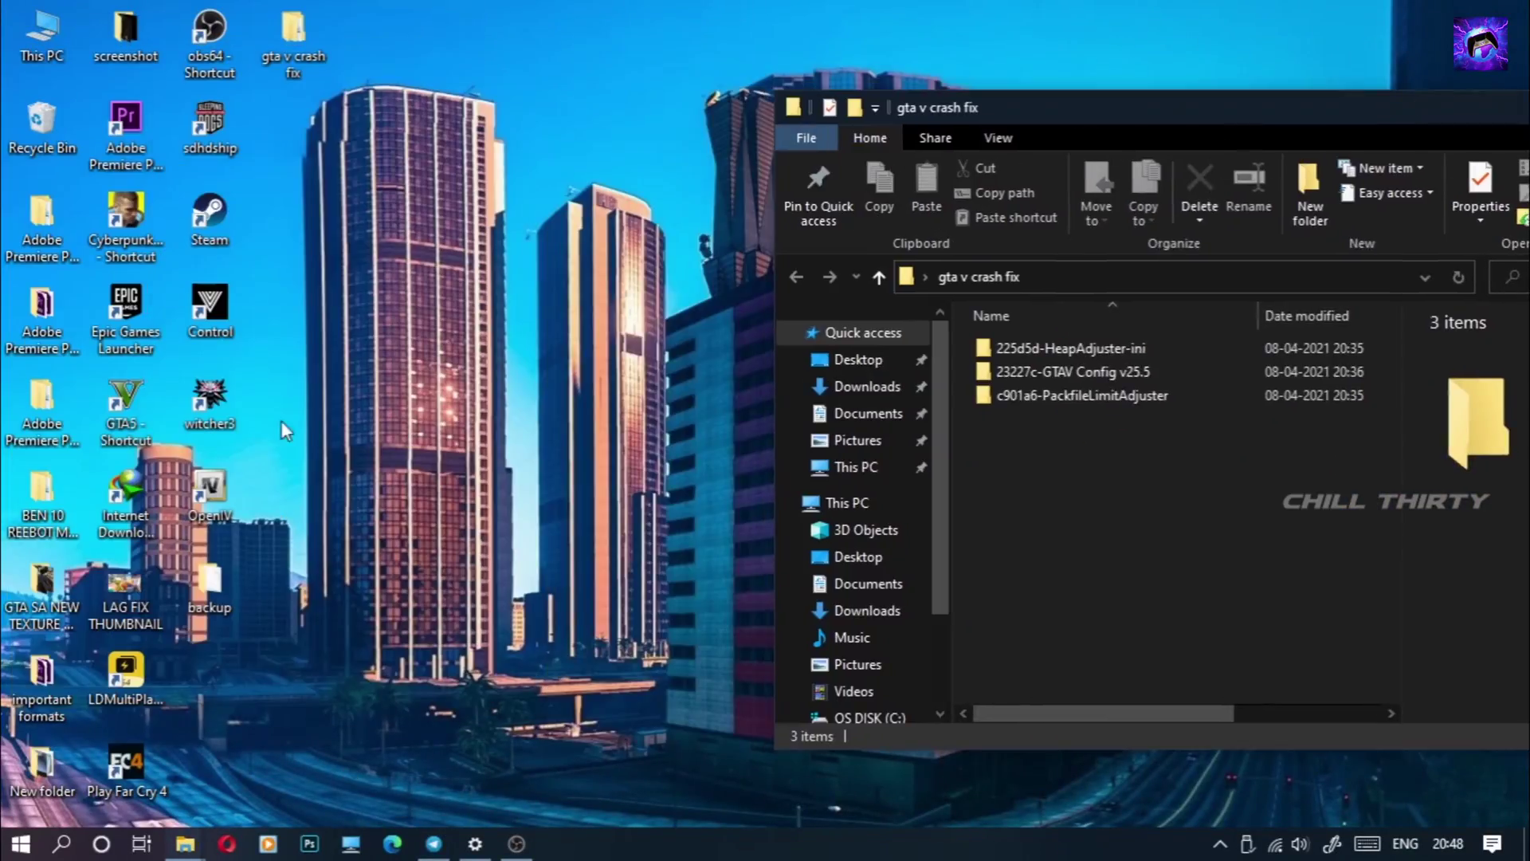
{"action": "right_click", "coordinate": [137, 233]}
{"action": "left_click", "coordinate": [207, 279]}
{"action": "left_click_drag", "start_coordinate": [285, 160], "coordinate": [554, 170]}
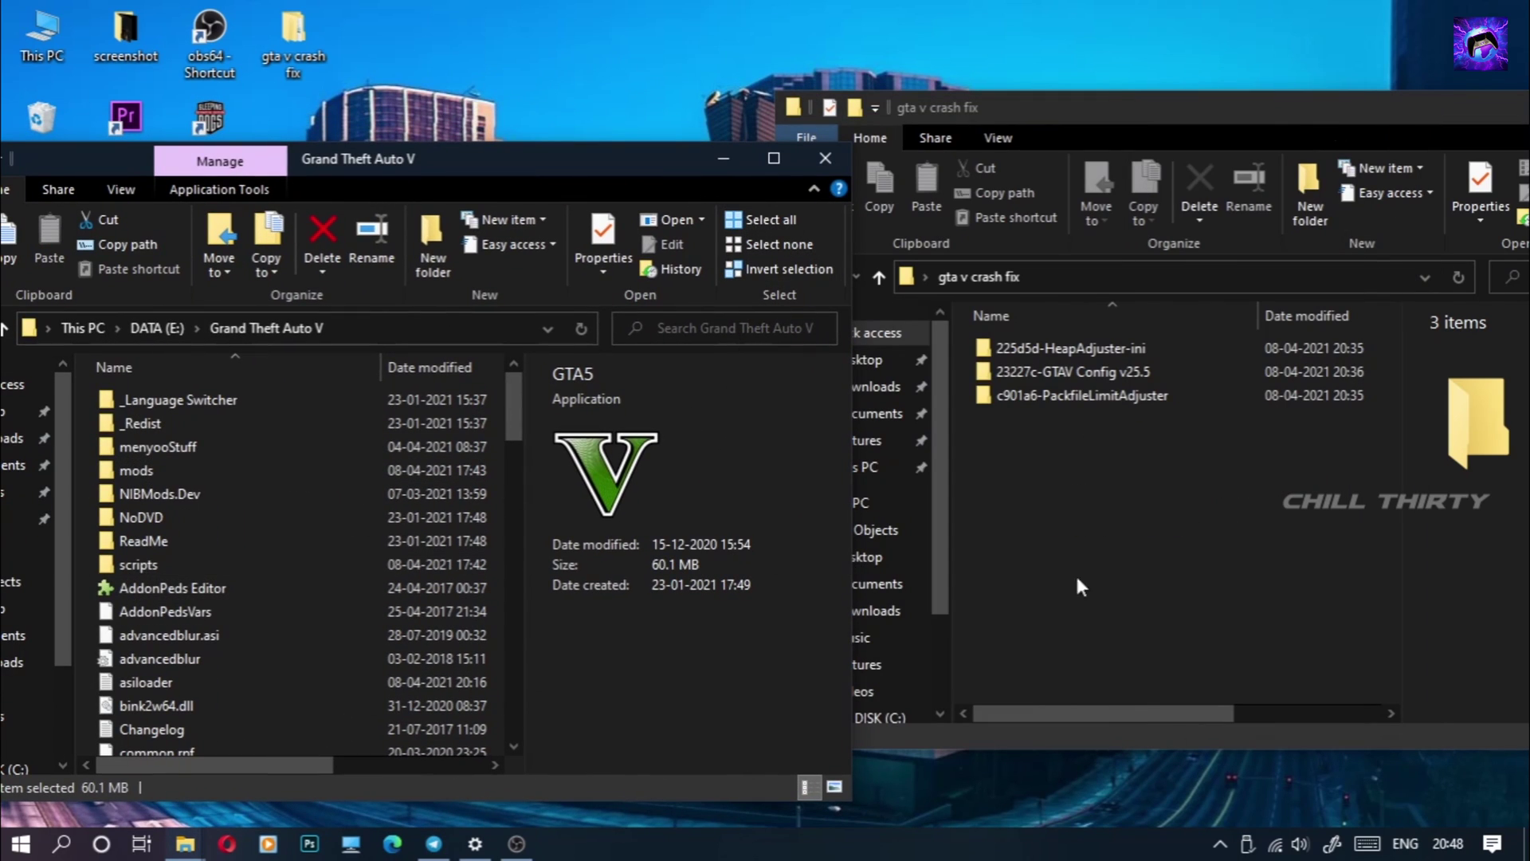
Copy both HeapAdjuster files (.asi and .ini) into the Grand Theft Auto V folder
{"action": "left_click", "coordinate": [1134, 509]}
{"action": "double_click", "coordinate": [1106, 347]}
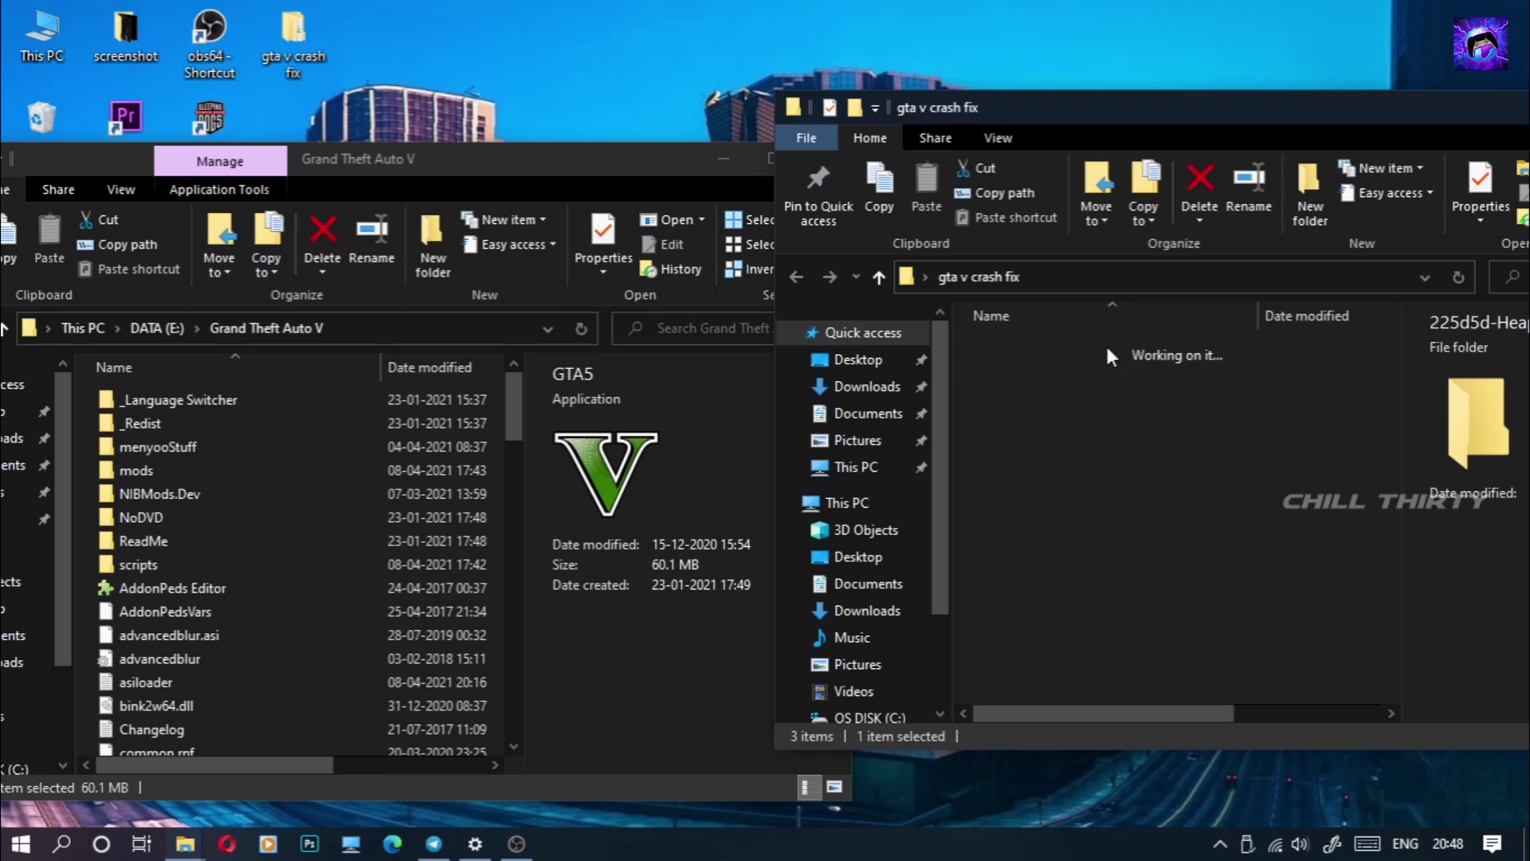
{"action": "left_click_drag", "start_coordinate": [1093, 403], "coordinate": [1088, 337]}
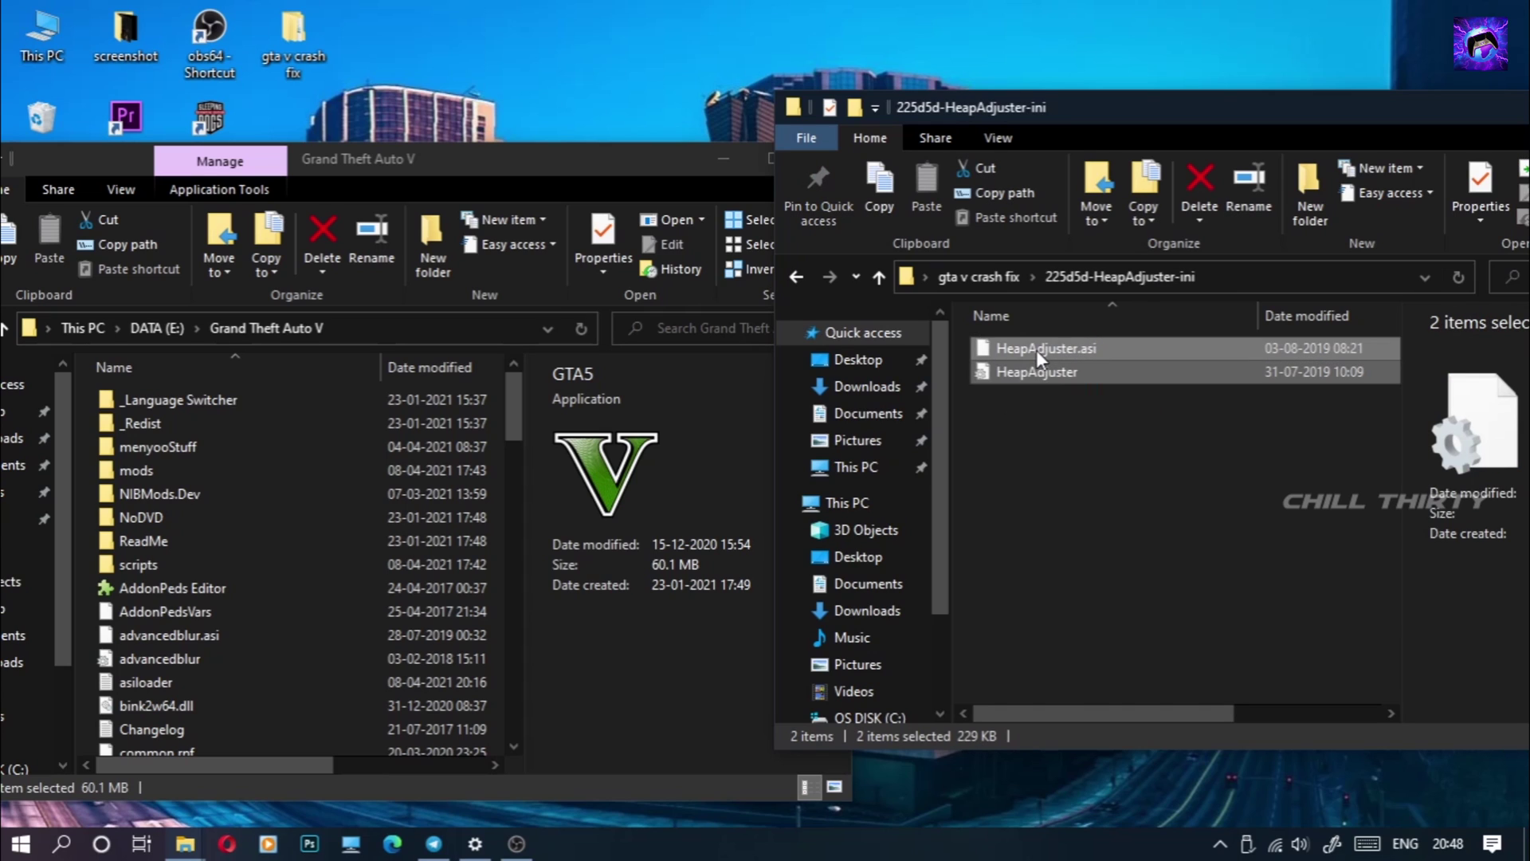
{"action": "left_click_drag", "start_coordinate": [947, 404], "coordinate": [341, 663]}
{"action": "scroll", "coordinate": [223, 637], "scroll_direction": "down", "scroll_amount": 4}
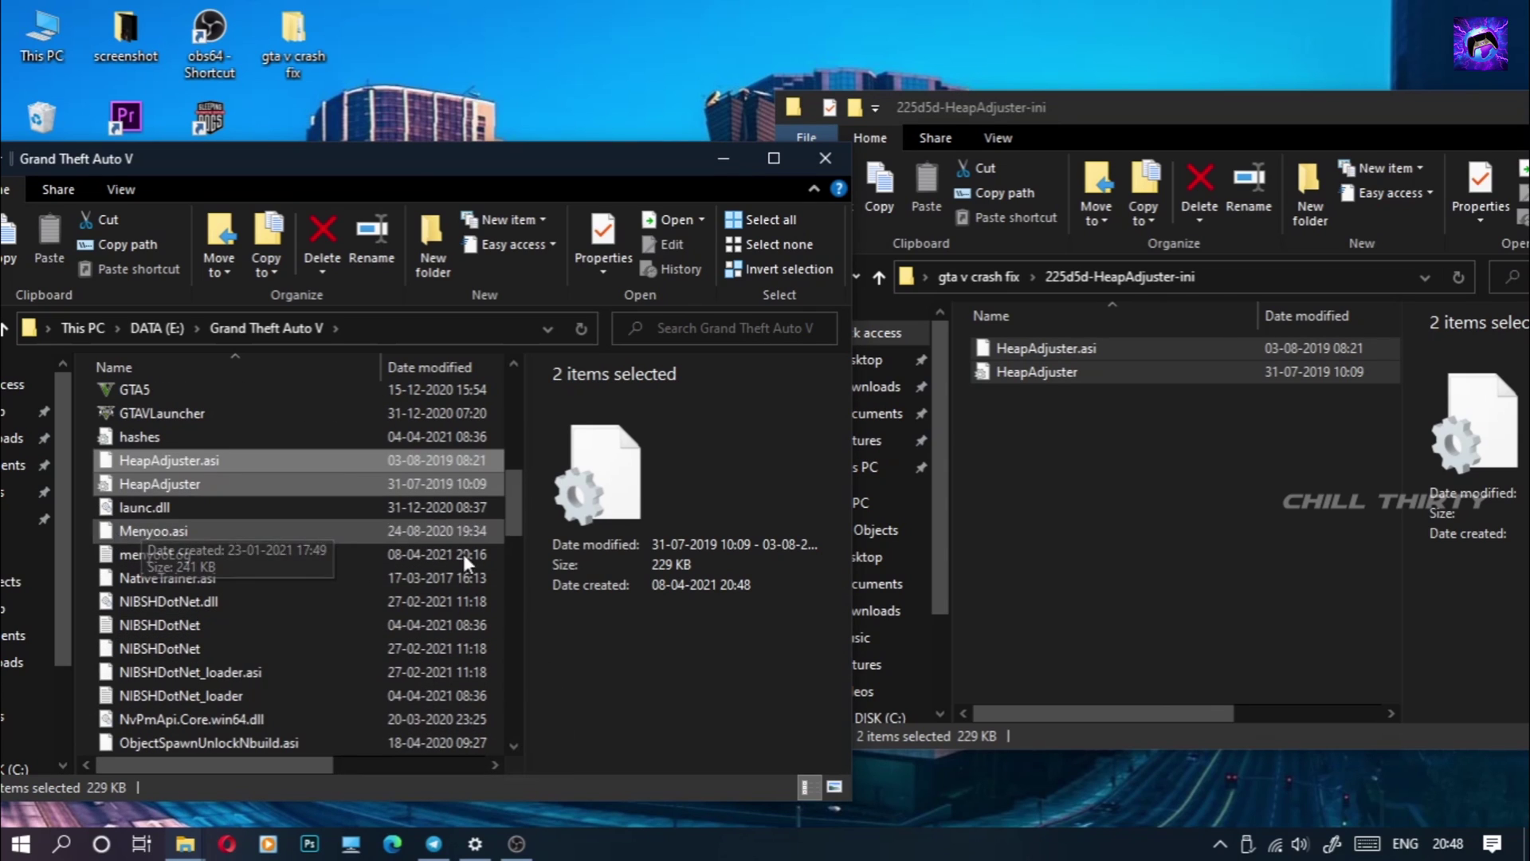
Copy PackfileLimitAdjuster.asi and its settings file into the Grand Theft Auto V folder
{"action": "left_click", "coordinate": [1171, 552]}
{"action": "left_click", "coordinate": [797, 276]}
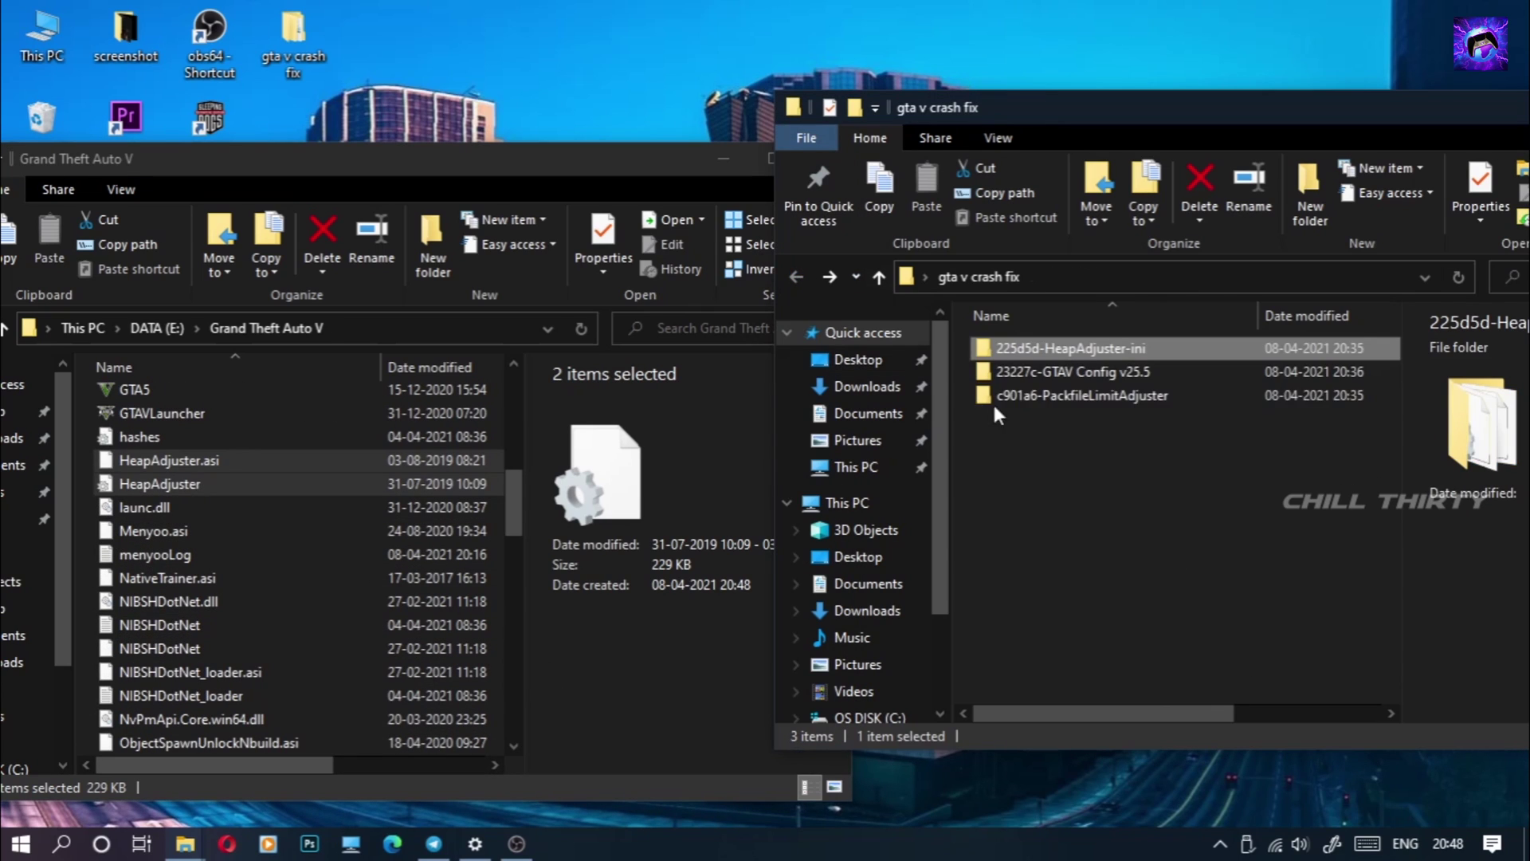
{"action": "double_click", "coordinate": [1103, 396]}
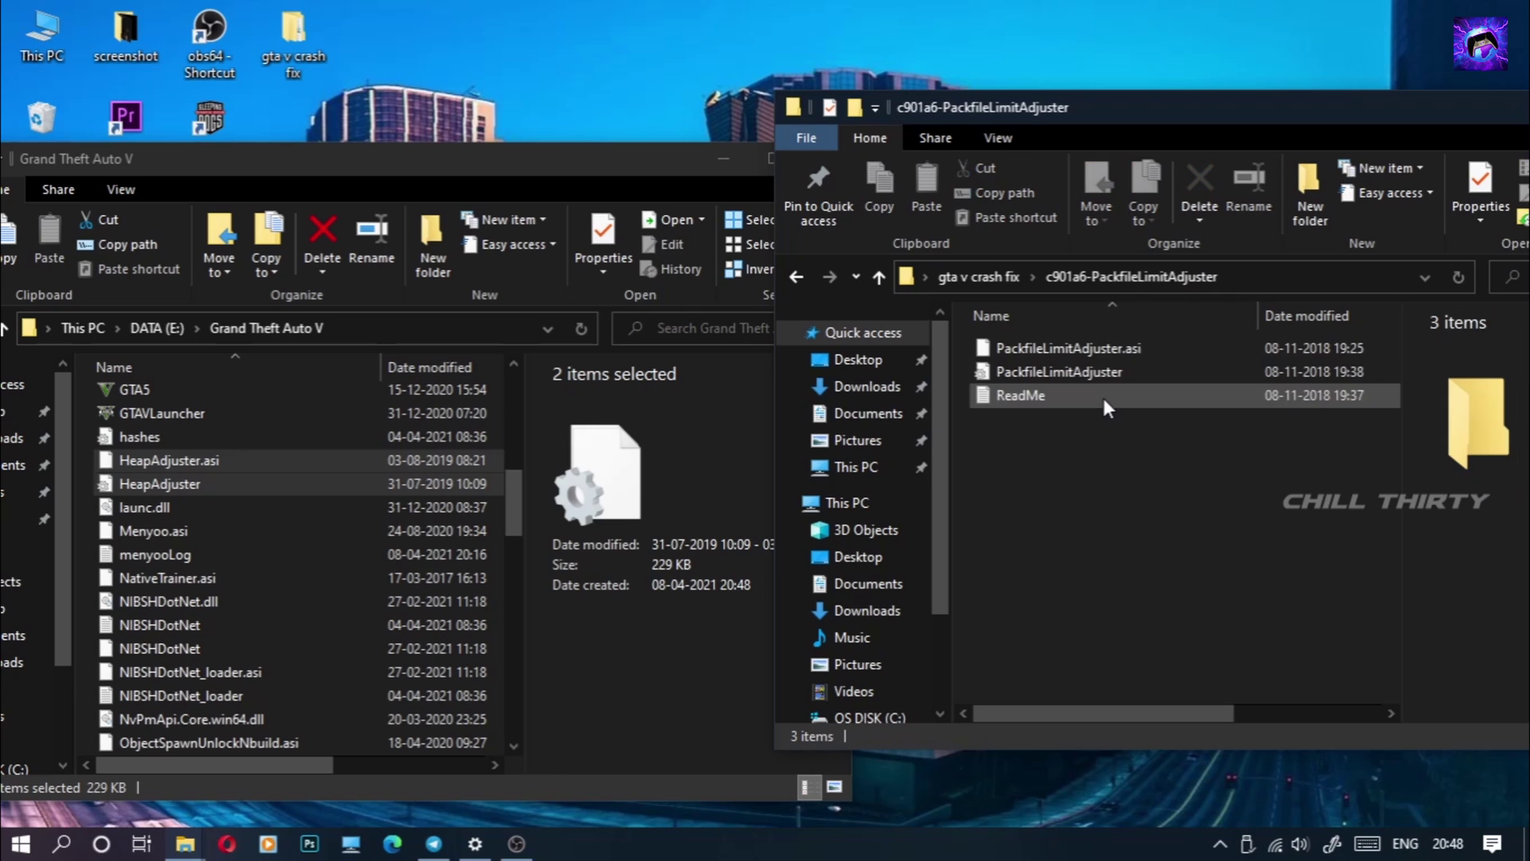
{"action": "left_click", "coordinate": [1068, 367]}
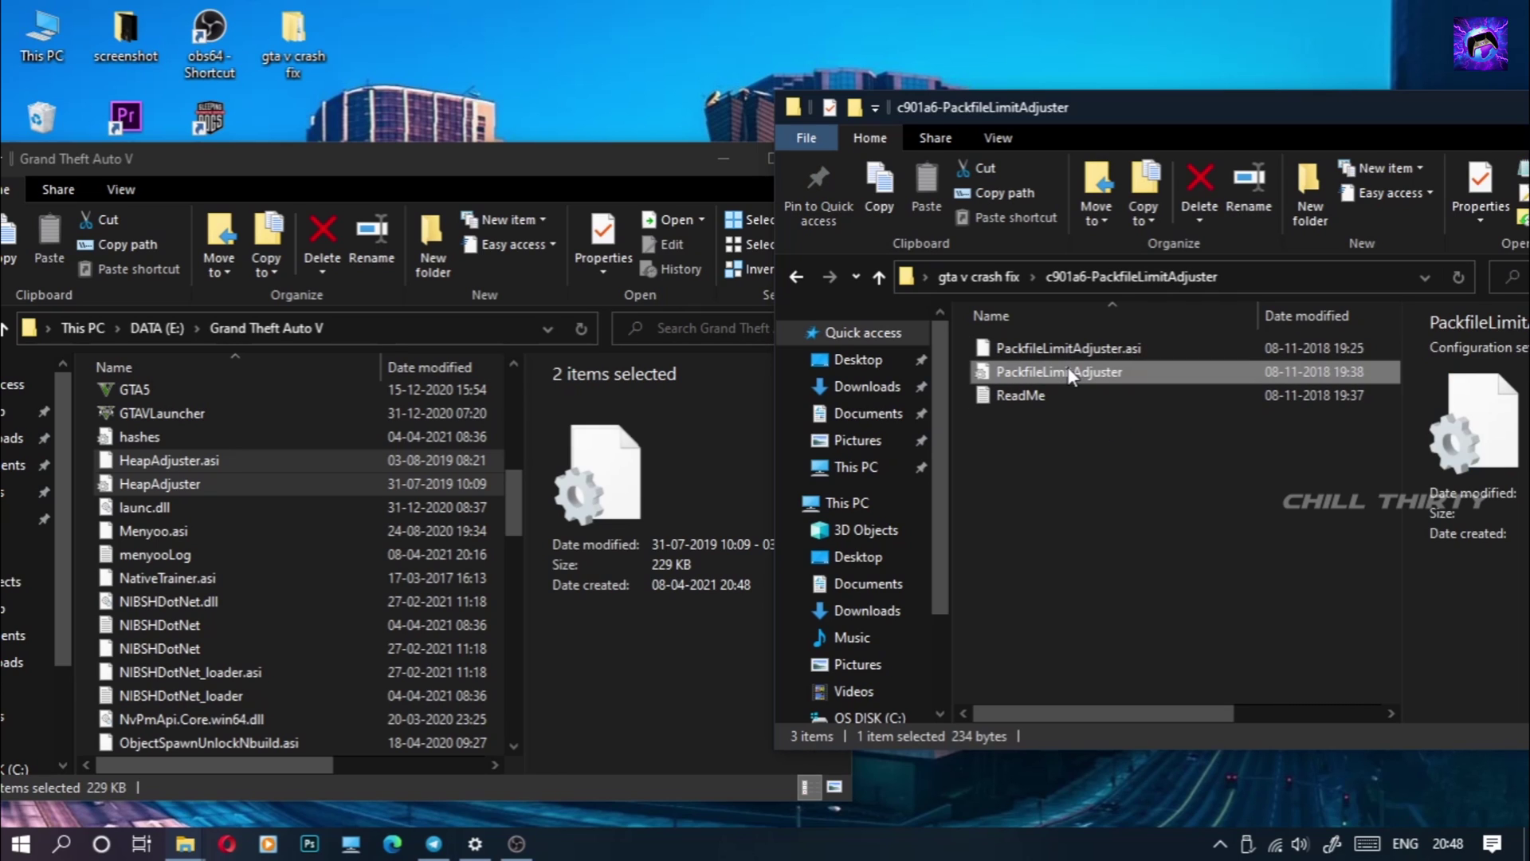
{"action": "left_click", "coordinate": [1069, 354], "text": "ctrl"}
{"action": "left_click_drag", "start_coordinate": [1069, 352], "coordinate": [434, 593]}
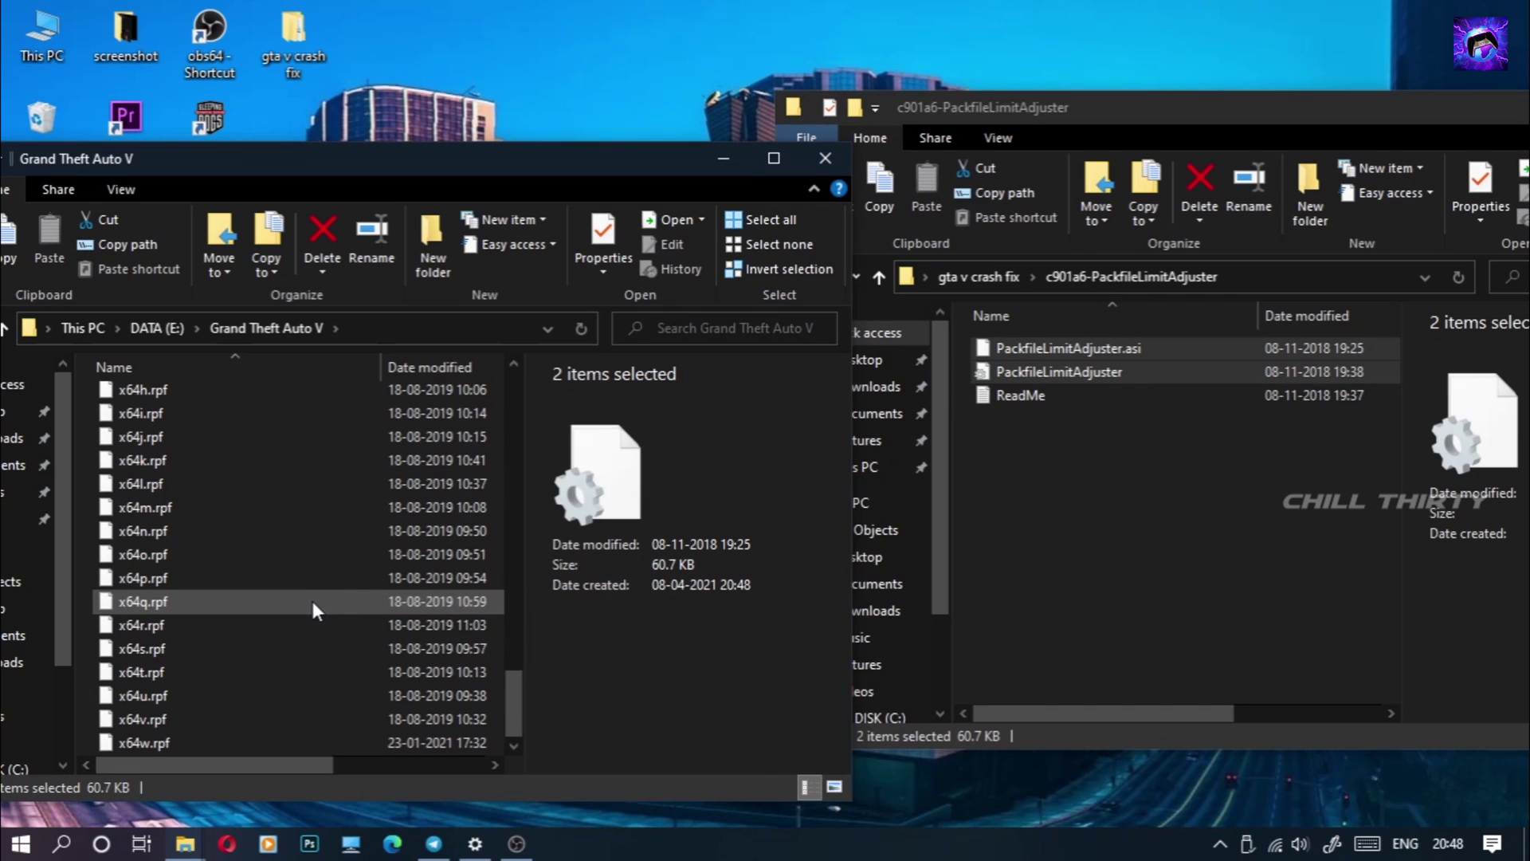
{"action": "left_click_drag", "start_coordinate": [513, 688], "coordinate": [519, 556]}
Return to the crash fix folder and close the Explorer windows
{"action": "left_click", "coordinate": [1199, 593]}
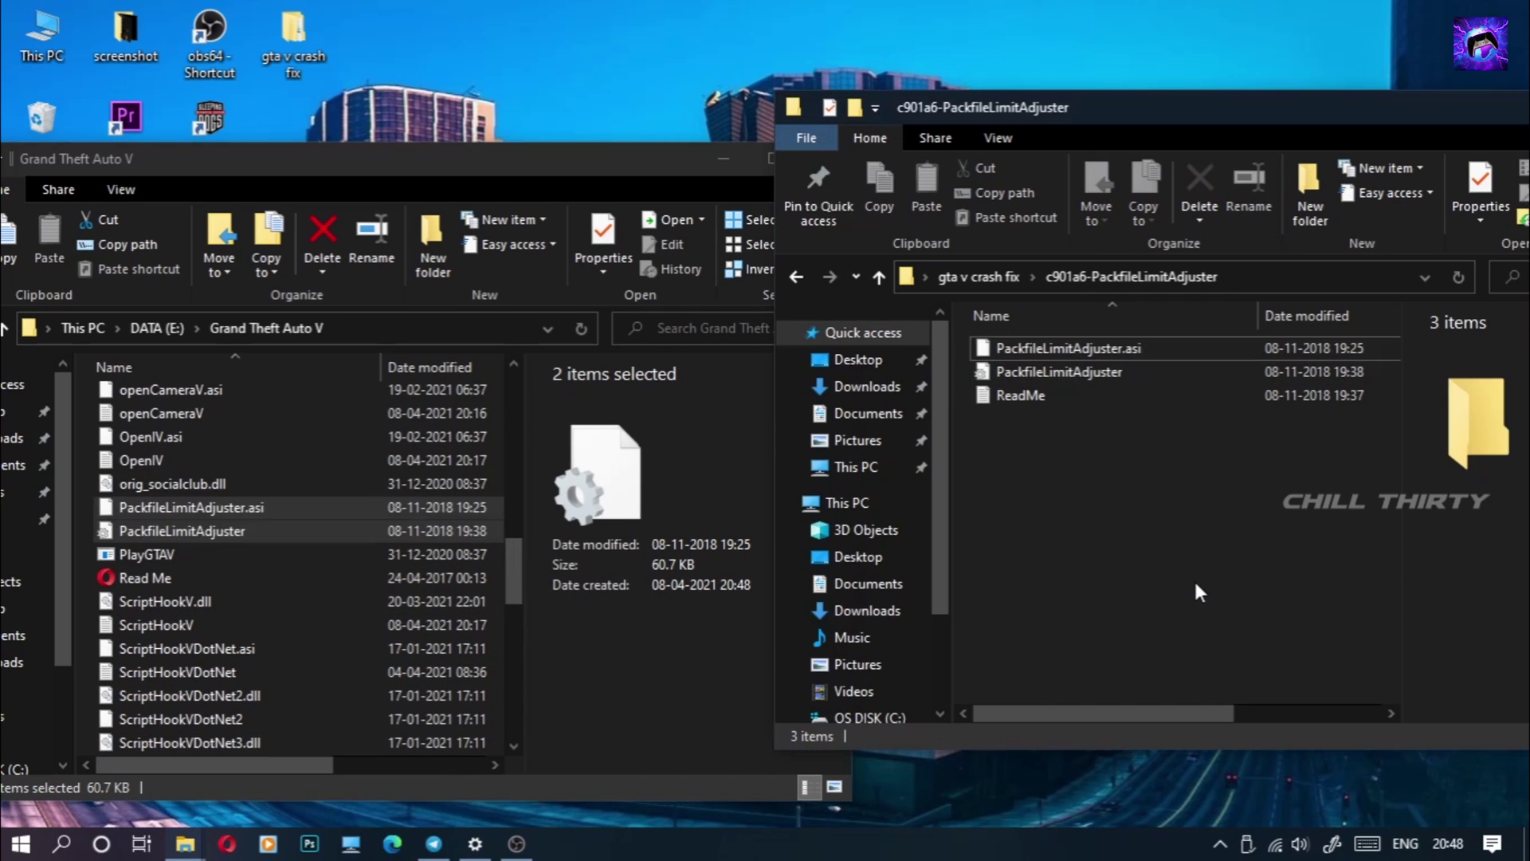
{"action": "left_click", "coordinate": [796, 277]}
{"action": "key", "text": "alt+F4"}
{"action": "key", "text": "alt+F4"}
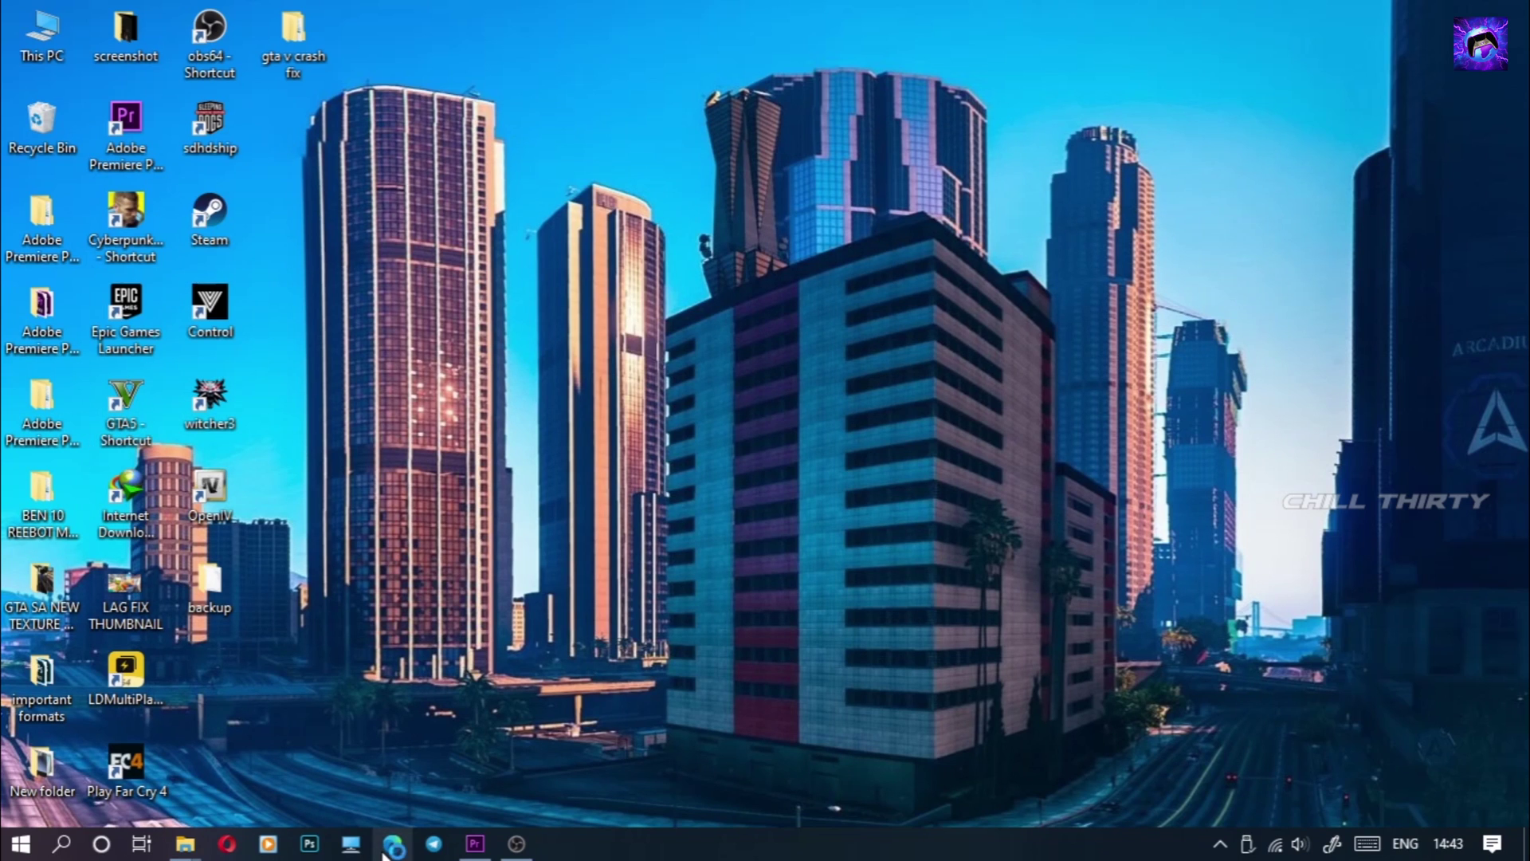
Search Bing for 'script hook v' and download ScriptHookV_1.0.2245.0.zip from dev-c.com
{"action": "left_click", "coordinate": [387, 848]}
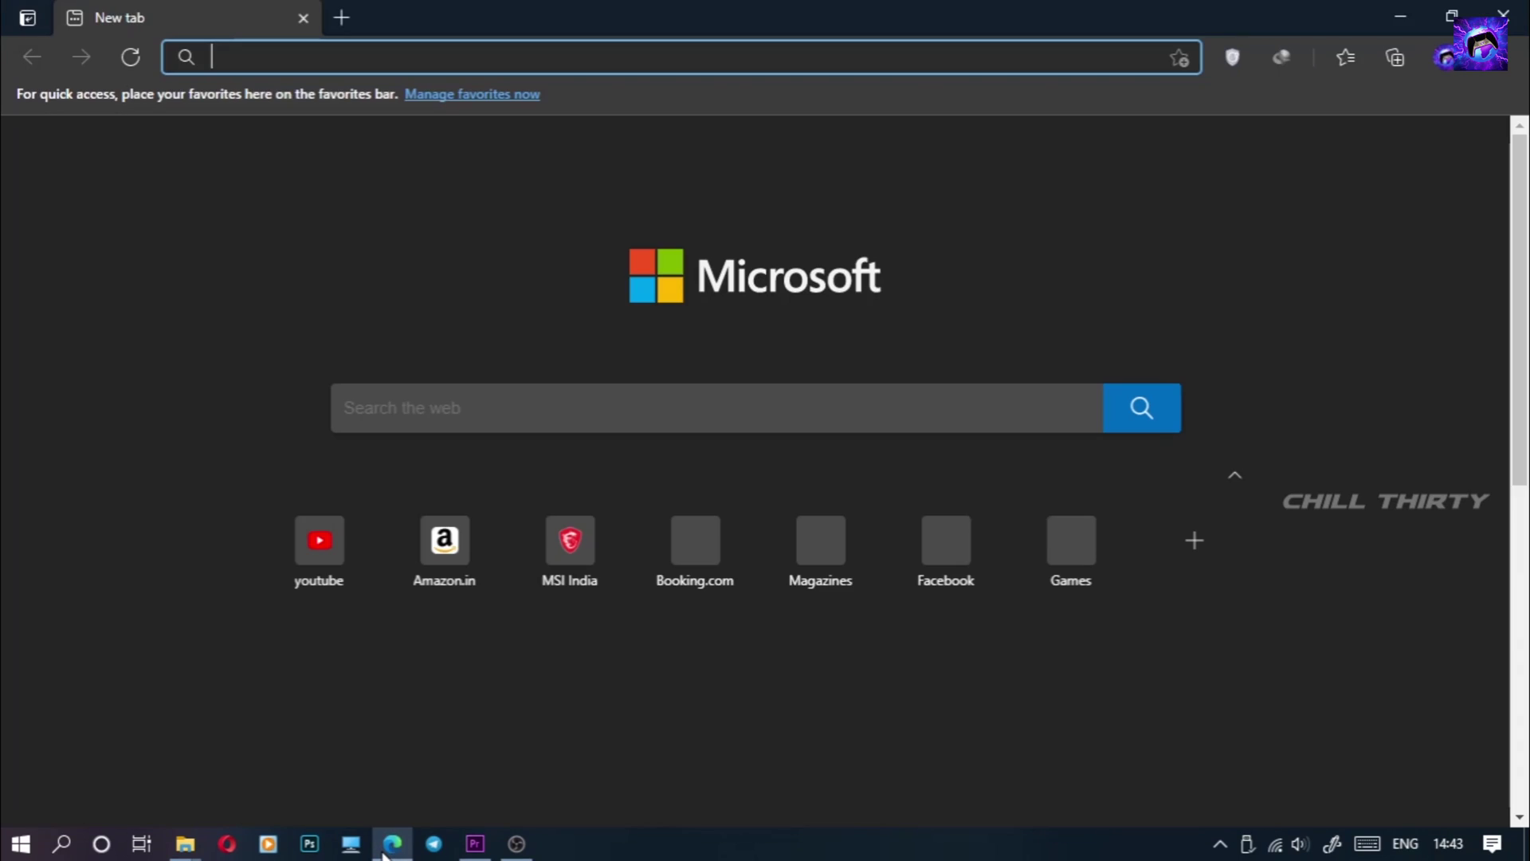
{"action": "left_click", "coordinate": [498, 420]}
{"action": "type", "text": "scr"}
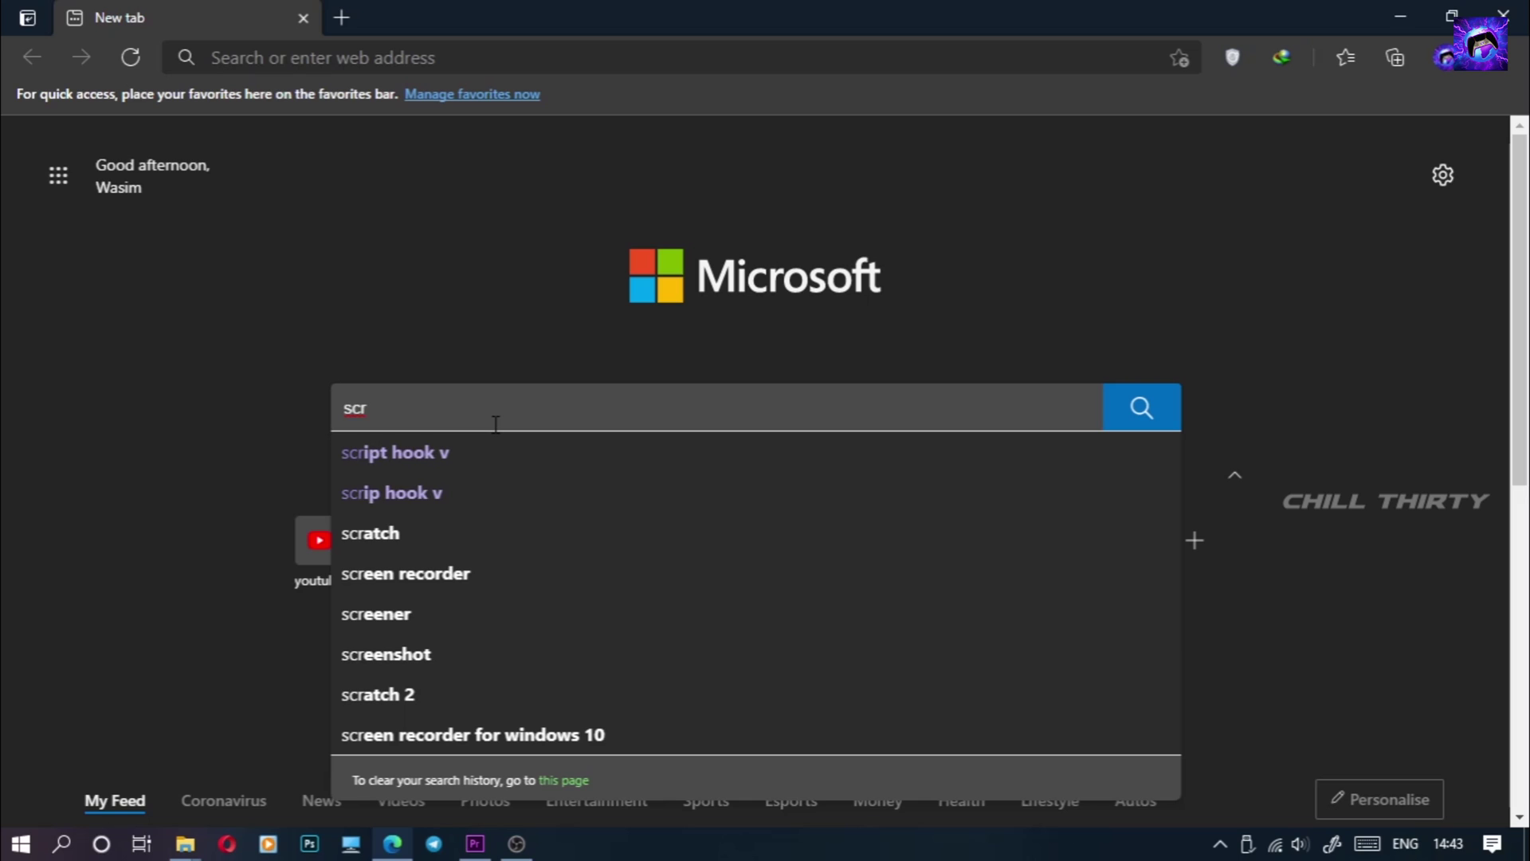
{"action": "left_click", "coordinate": [427, 452]}
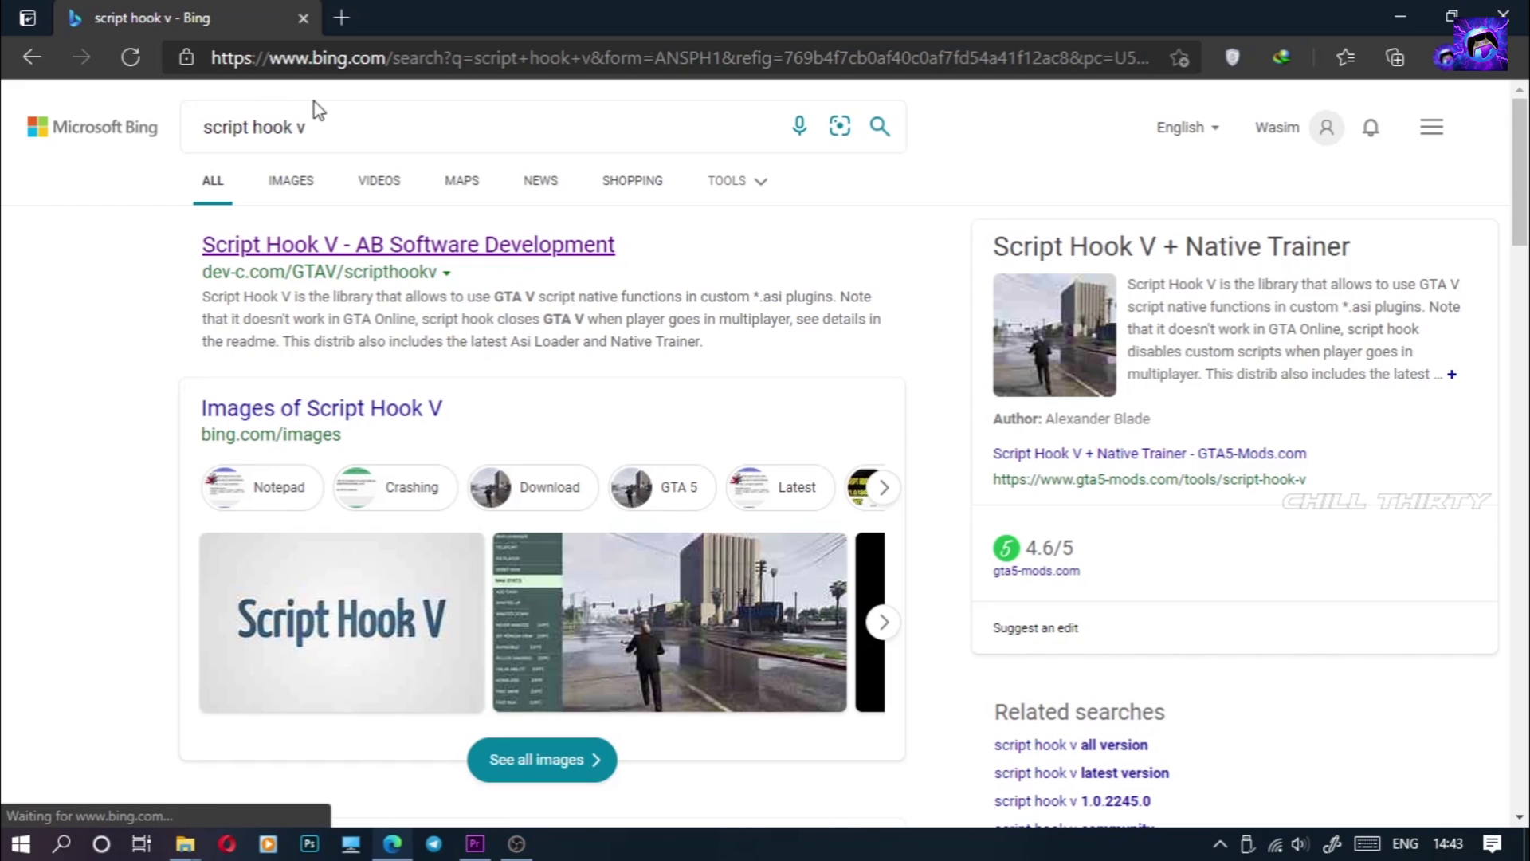
{"action": "left_click", "coordinate": [363, 247]}
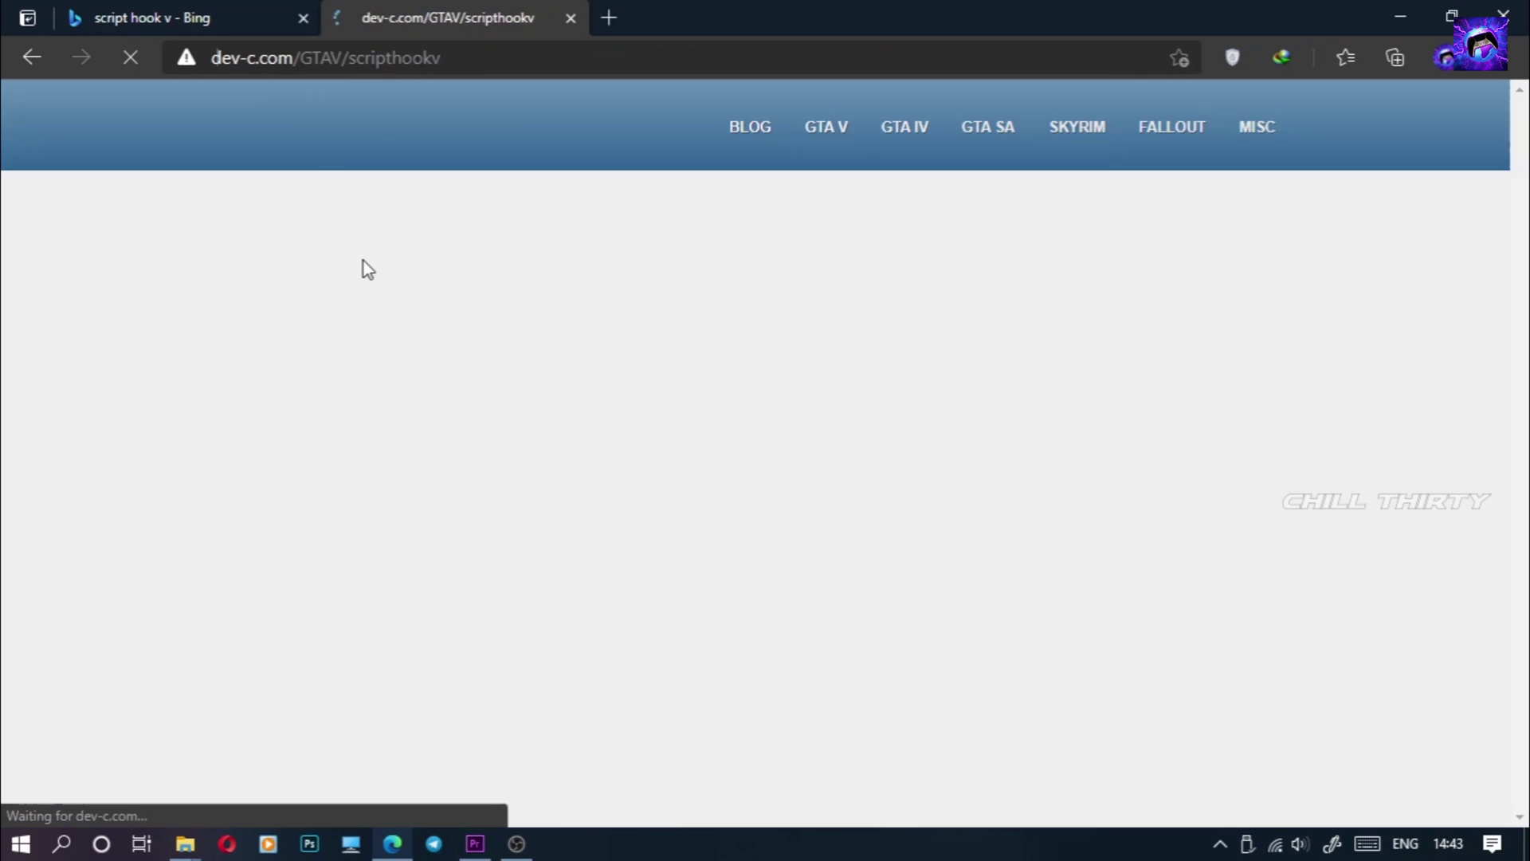
{"action": "scroll", "coordinate": [929, 404], "scroll_direction": "down", "scroll_amount": 5}
{"action": "scroll", "coordinate": [928, 404], "scroll_direction": "down", "scroll_amount": 1}
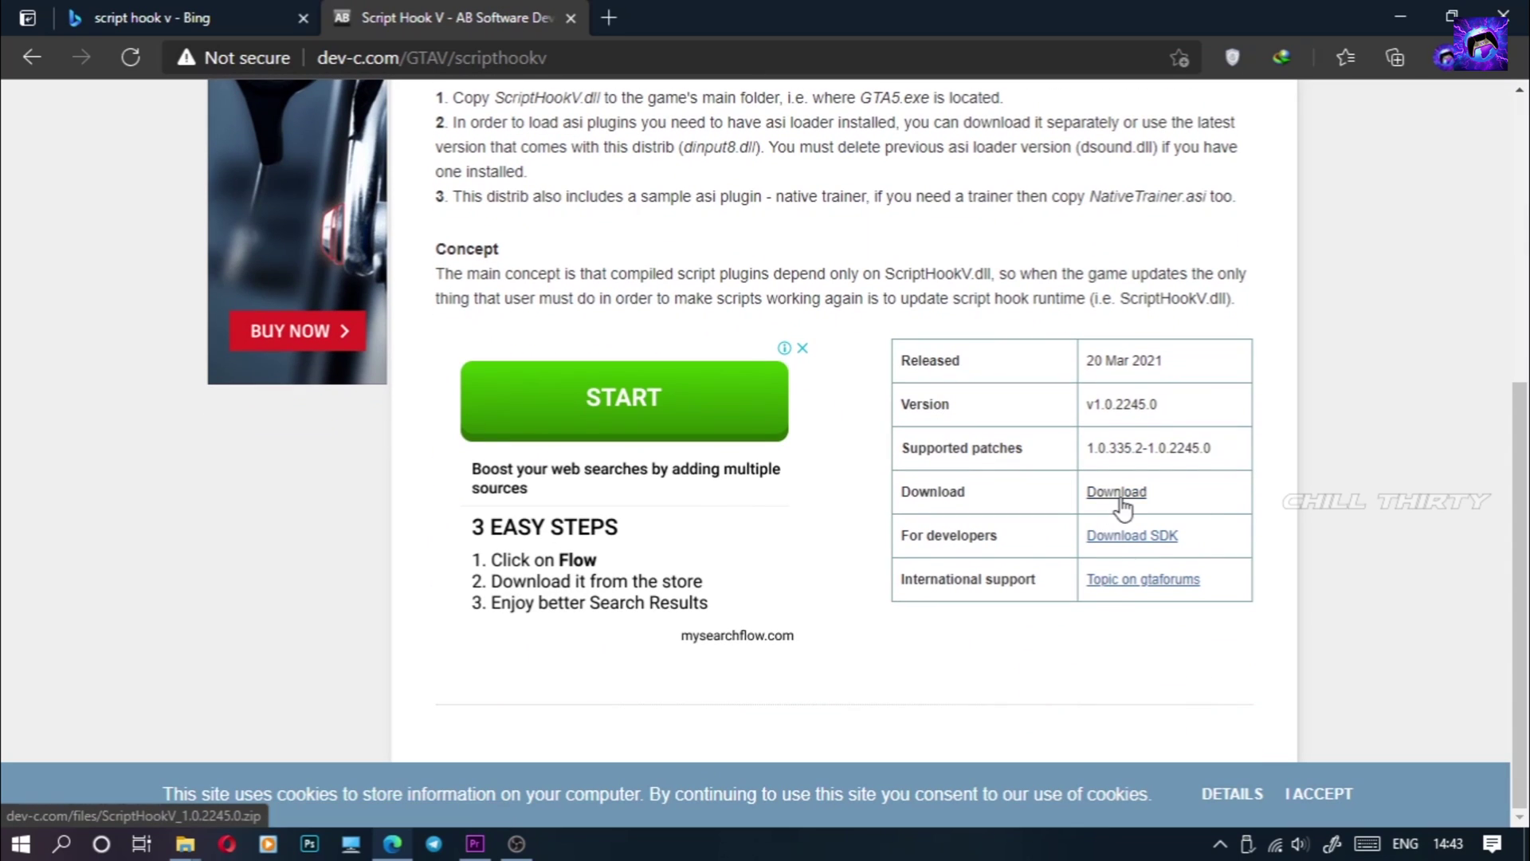
{"action": "left_click", "coordinate": [1115, 492]}
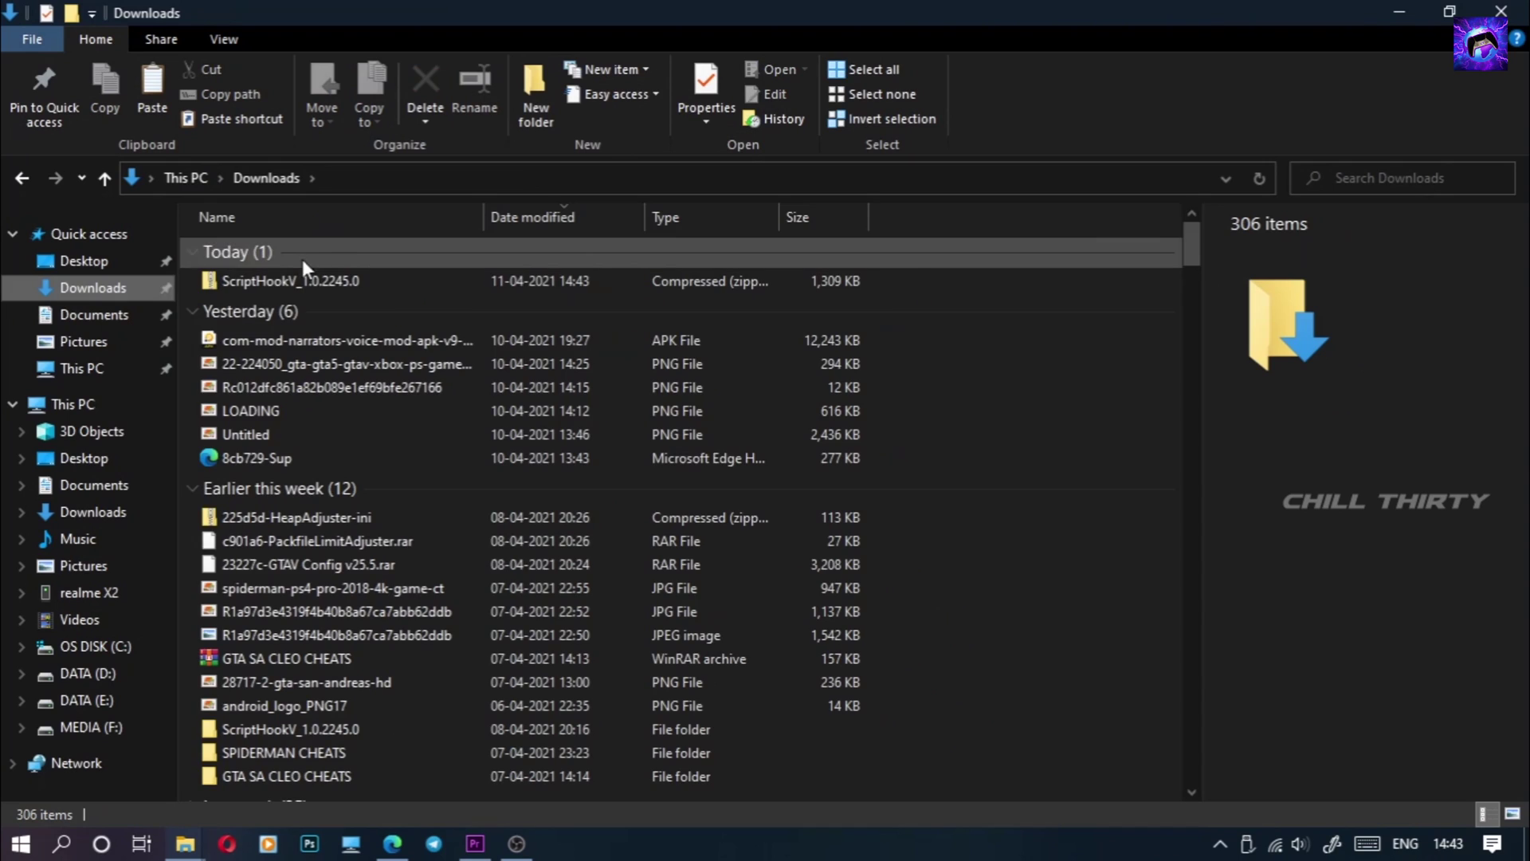
Extract the ScriptHookV_1.0.2245.0 zip with 7-Zip
{"action": "left_click", "coordinate": [299, 283]}
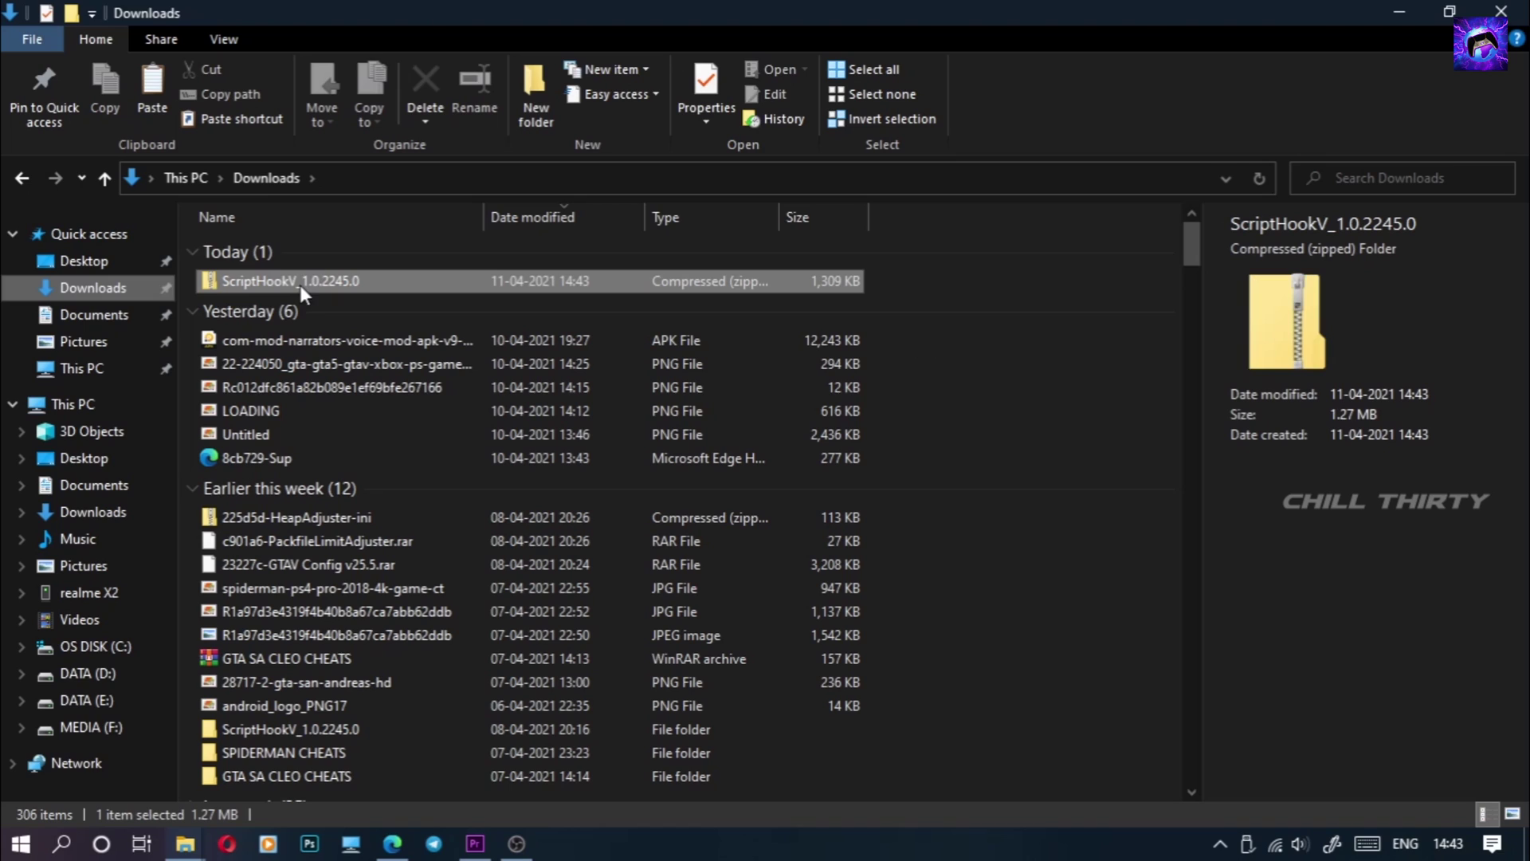
{"action": "right_click", "coordinate": [305, 279]}
{"action": "mouse_move", "coordinate": [390, 320]}
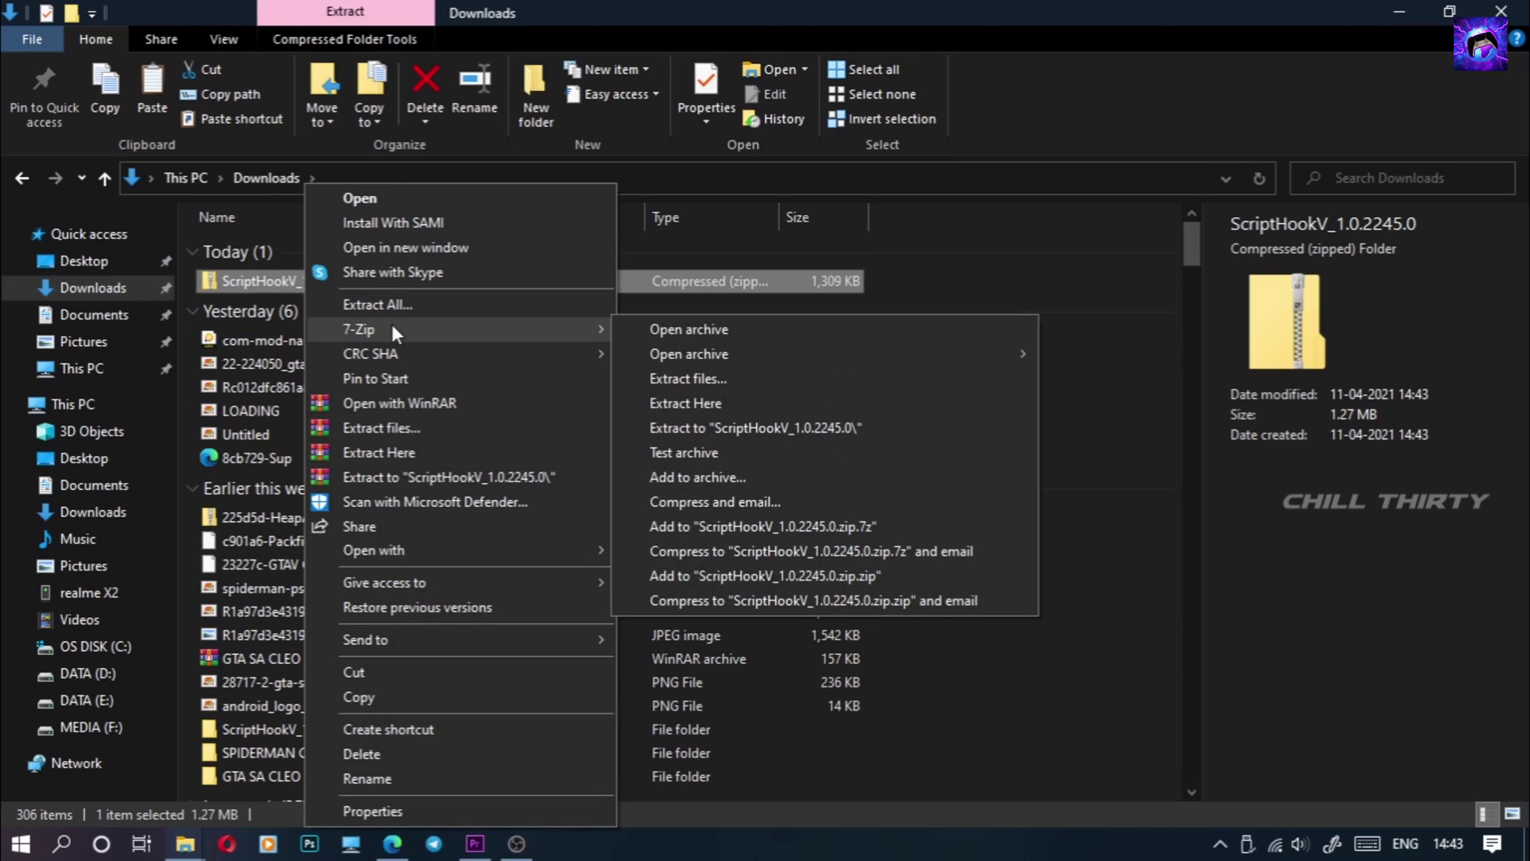
{"action": "left_click", "coordinate": [676, 379]}
{"action": "left_click", "coordinate": [734, 557]}
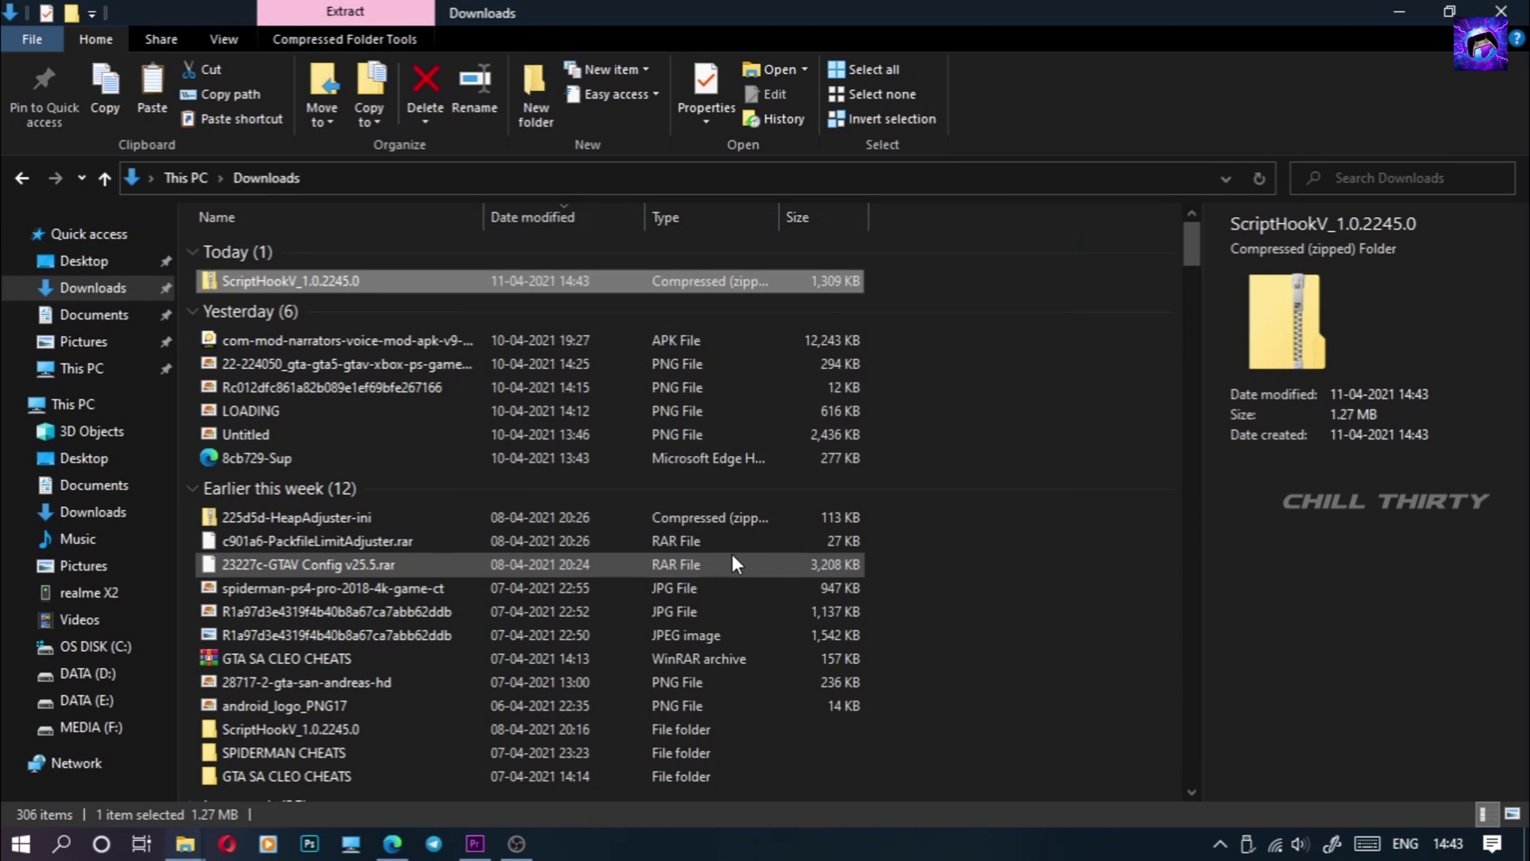
Copy dinput8.dll and ScriptHookV.dll from the extracted bin folder
{"action": "left_click", "coordinate": [322, 304]}
{"action": "double_click", "coordinate": [322, 305]}
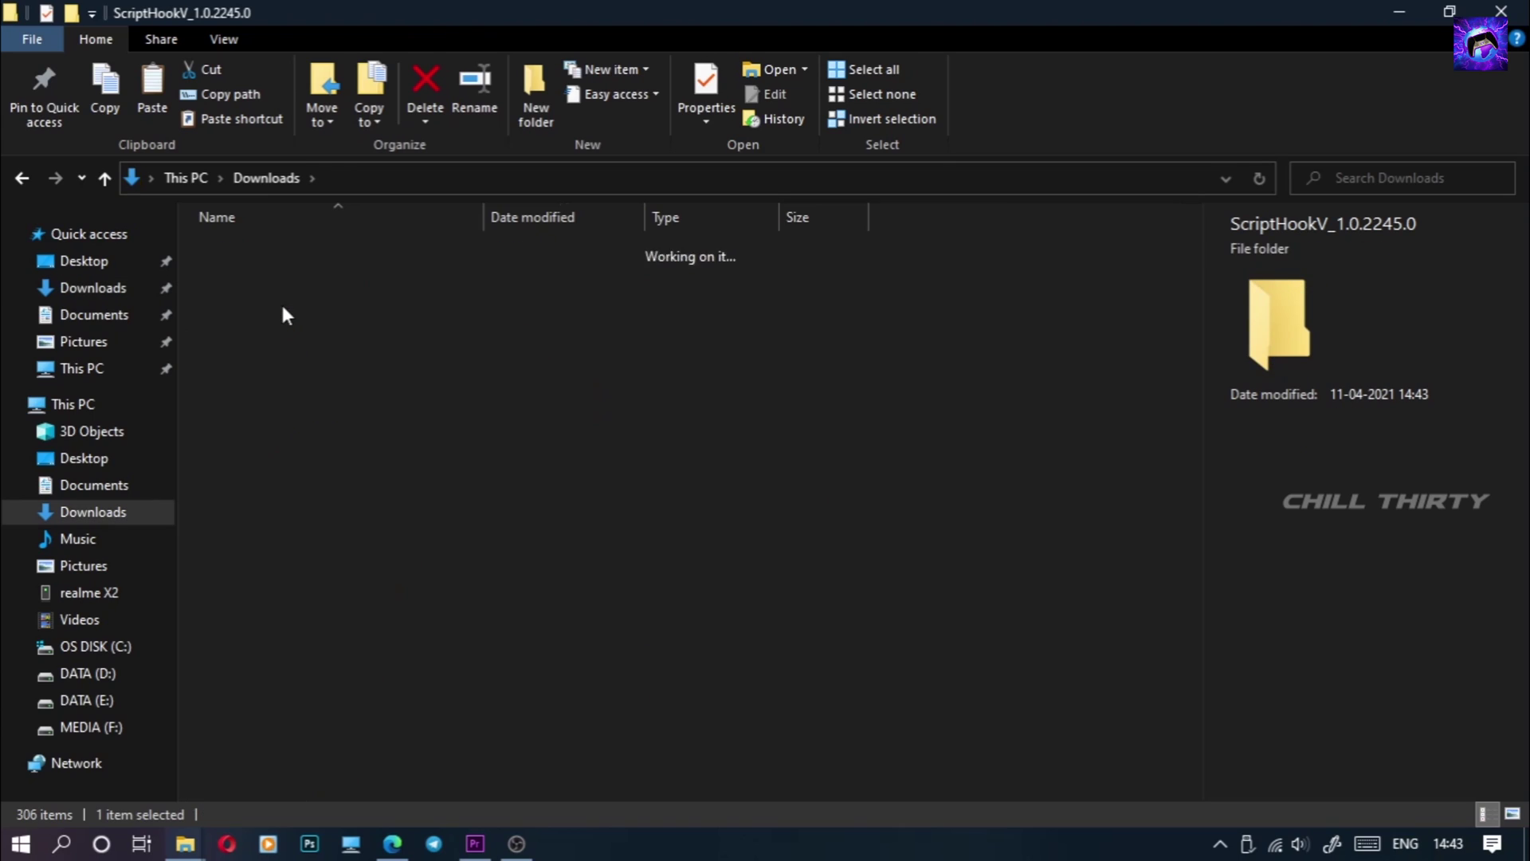
{"action": "double_click", "coordinate": [266, 248]}
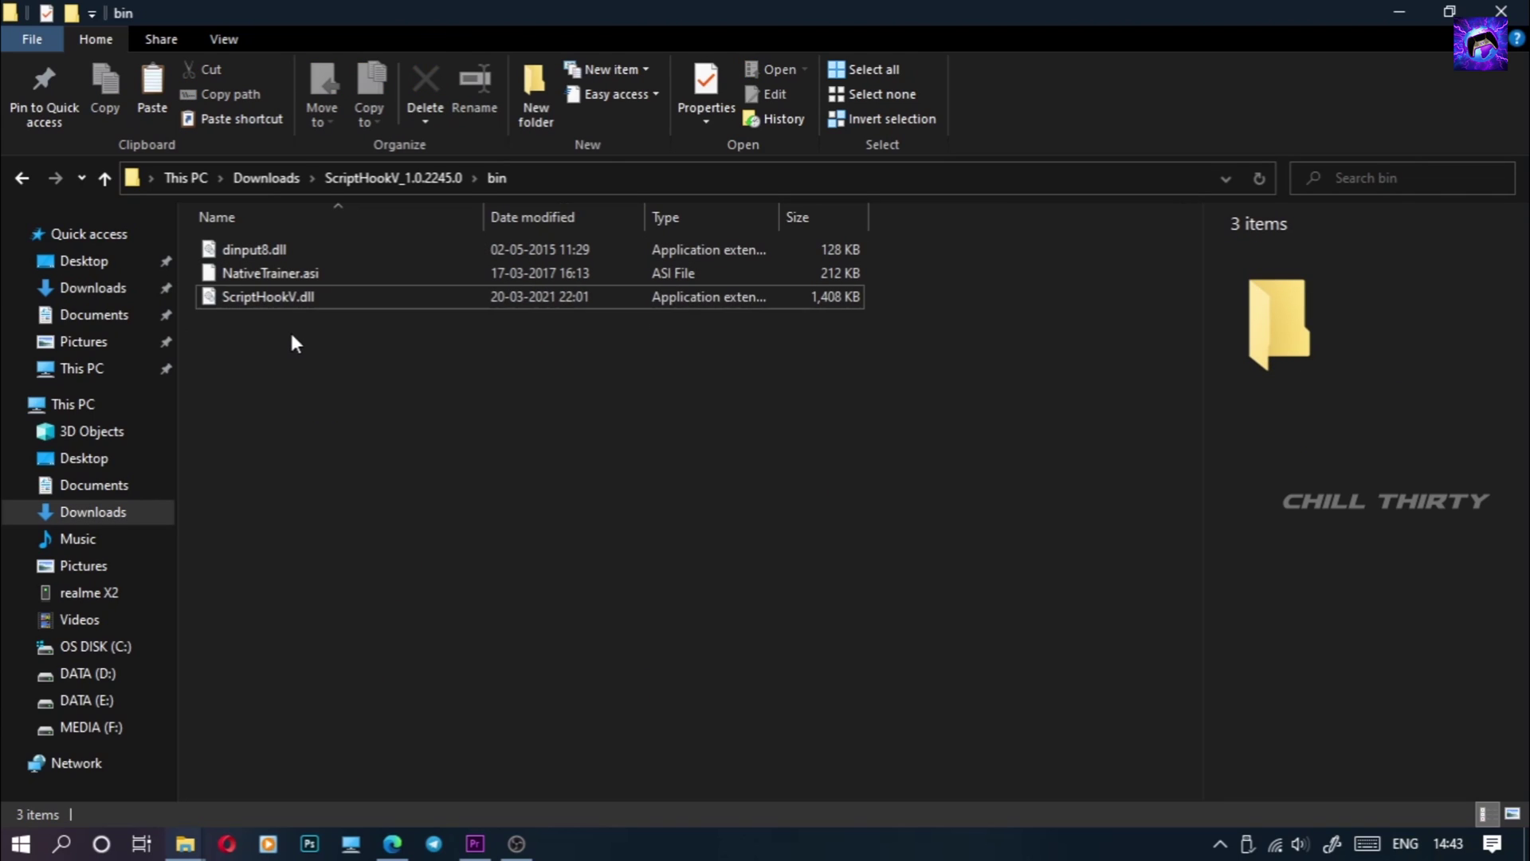
{"action": "left_click", "coordinate": [282, 300]}
{"action": "left_click", "coordinate": [285, 251], "text": "ctrl"}
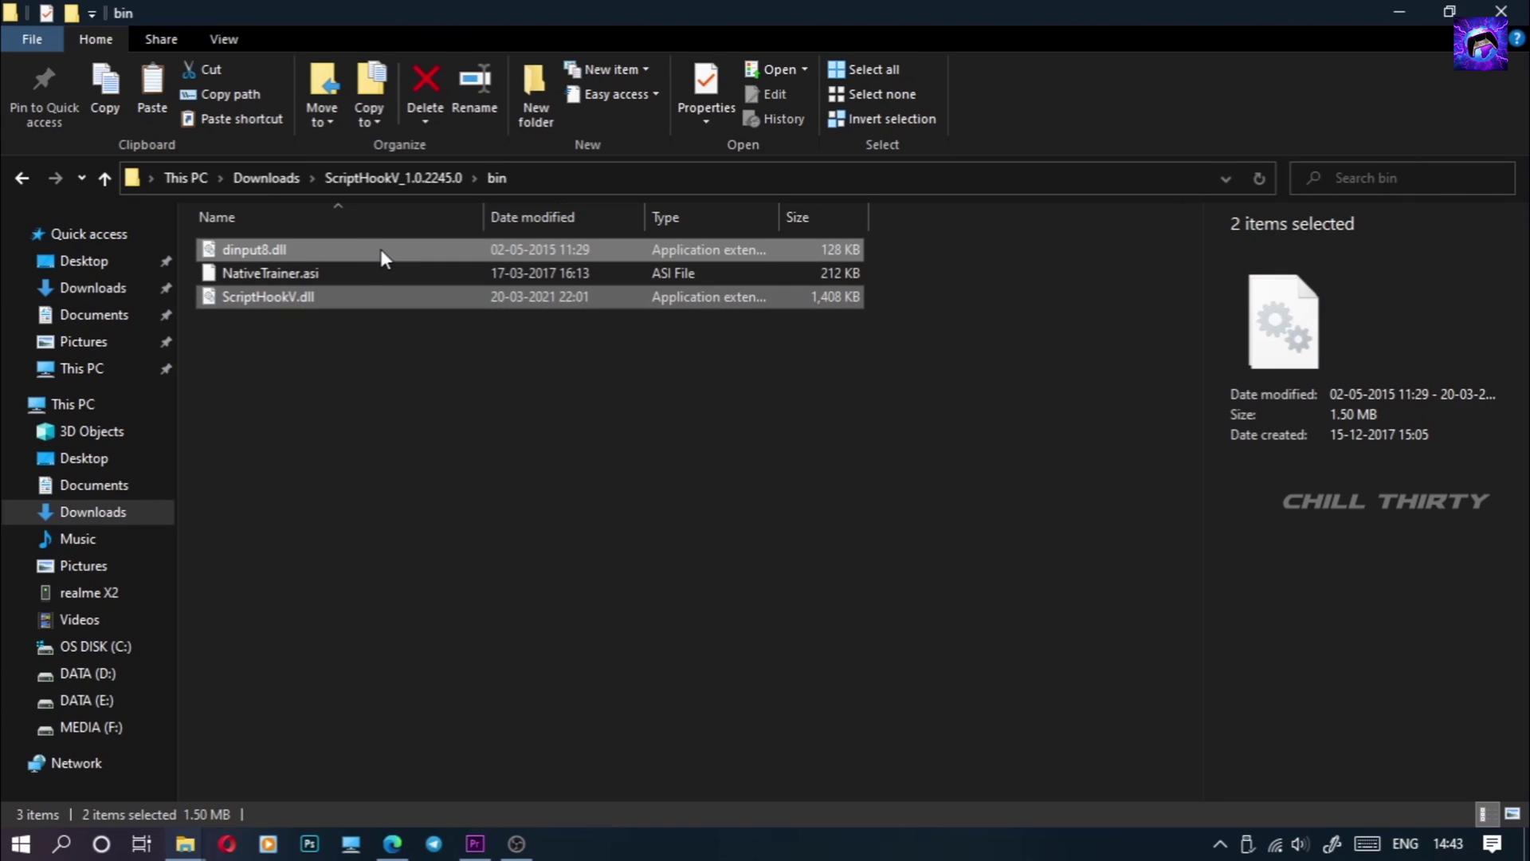
{"action": "right_click", "coordinate": [328, 251]}
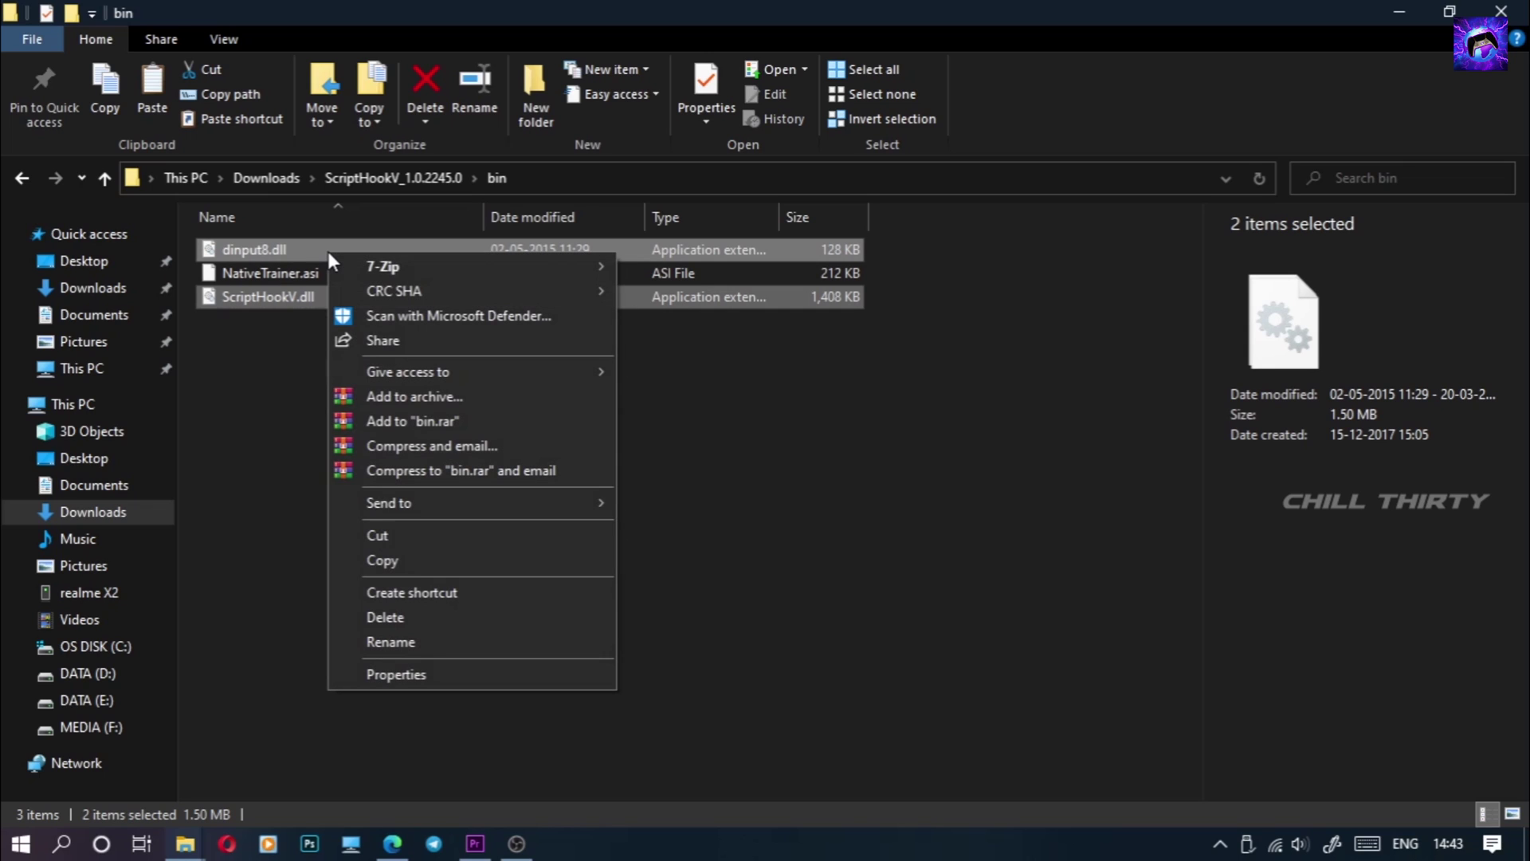
{"action": "left_click", "coordinate": [384, 559]}
Paste both DLLs into the Grand Theft Auto V folder, replacing the existing files
{"action": "left_click", "coordinate": [1400, 12]}
{"action": "right_click", "coordinate": [124, 428]}
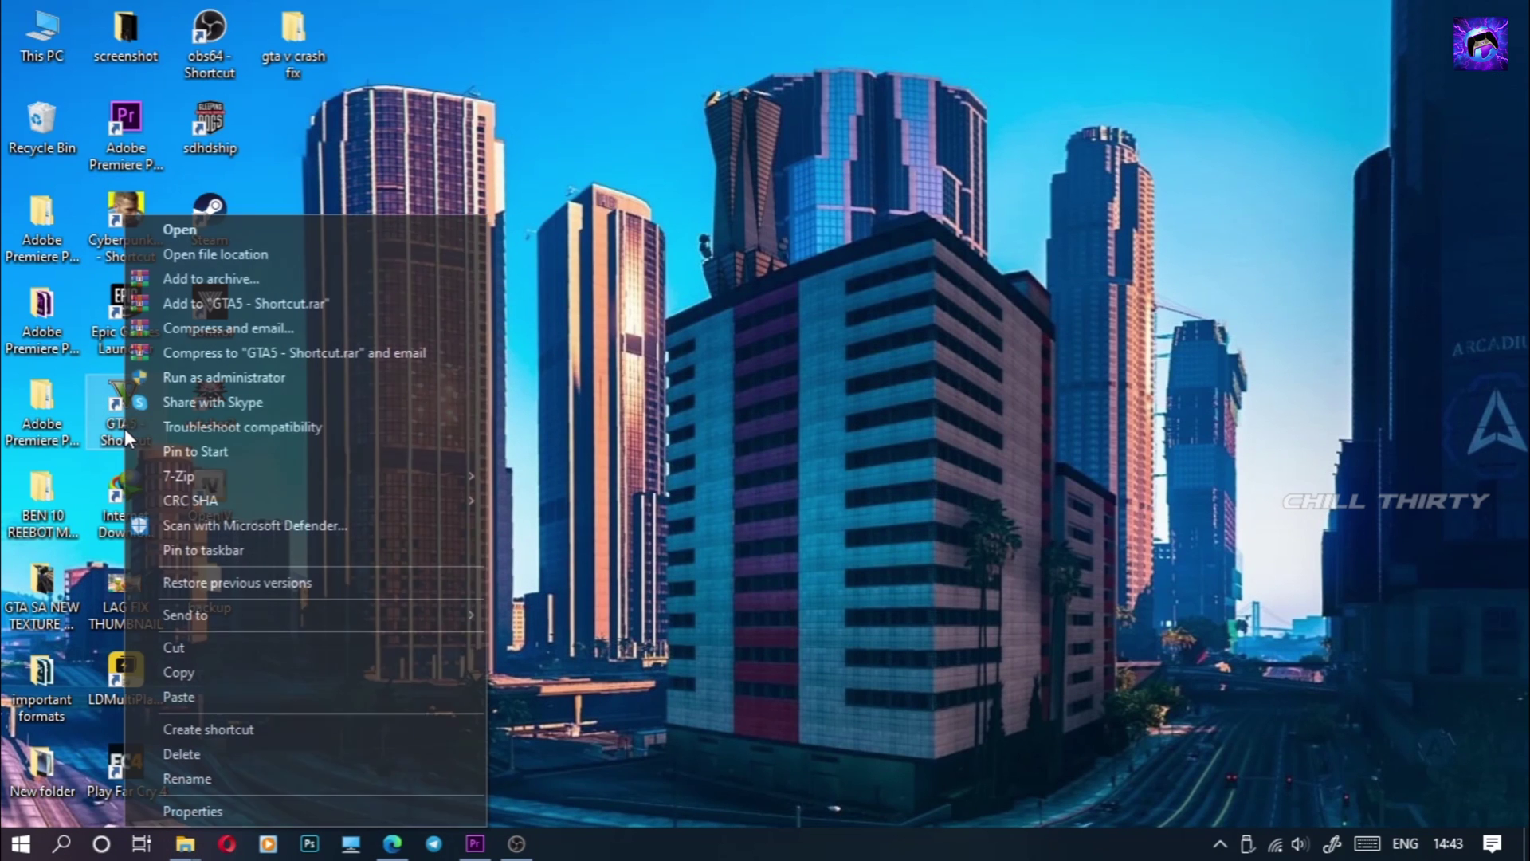
{"action": "left_click", "coordinate": [257, 256]}
{"action": "key", "text": "super+Up"}
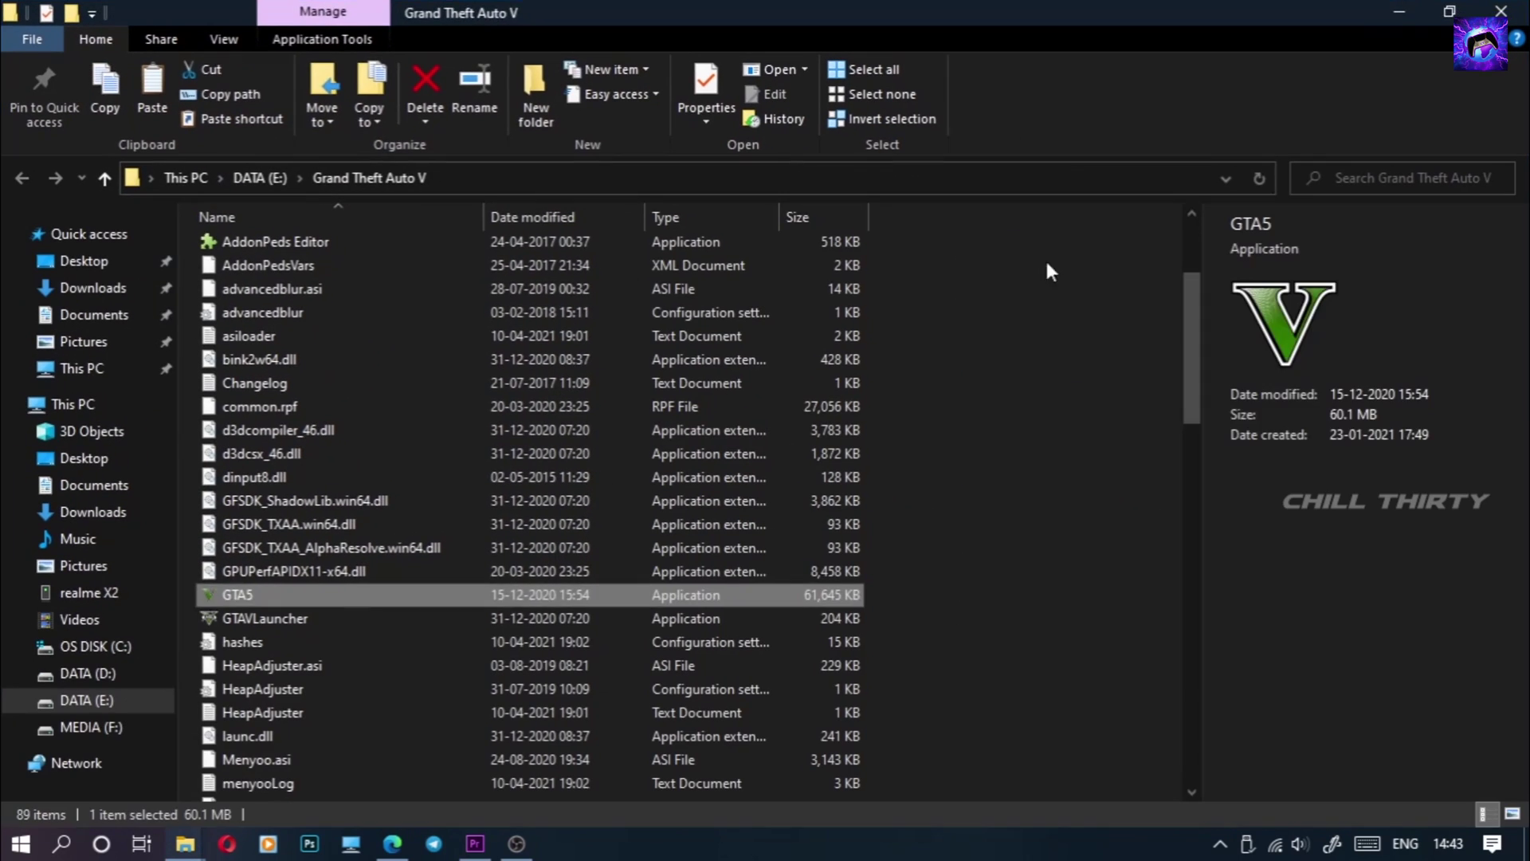
{"action": "right_click", "coordinate": [1030, 355]}
{"action": "left_click", "coordinate": [1072, 536]}
{"action": "left_click", "coordinate": [335, 245]}
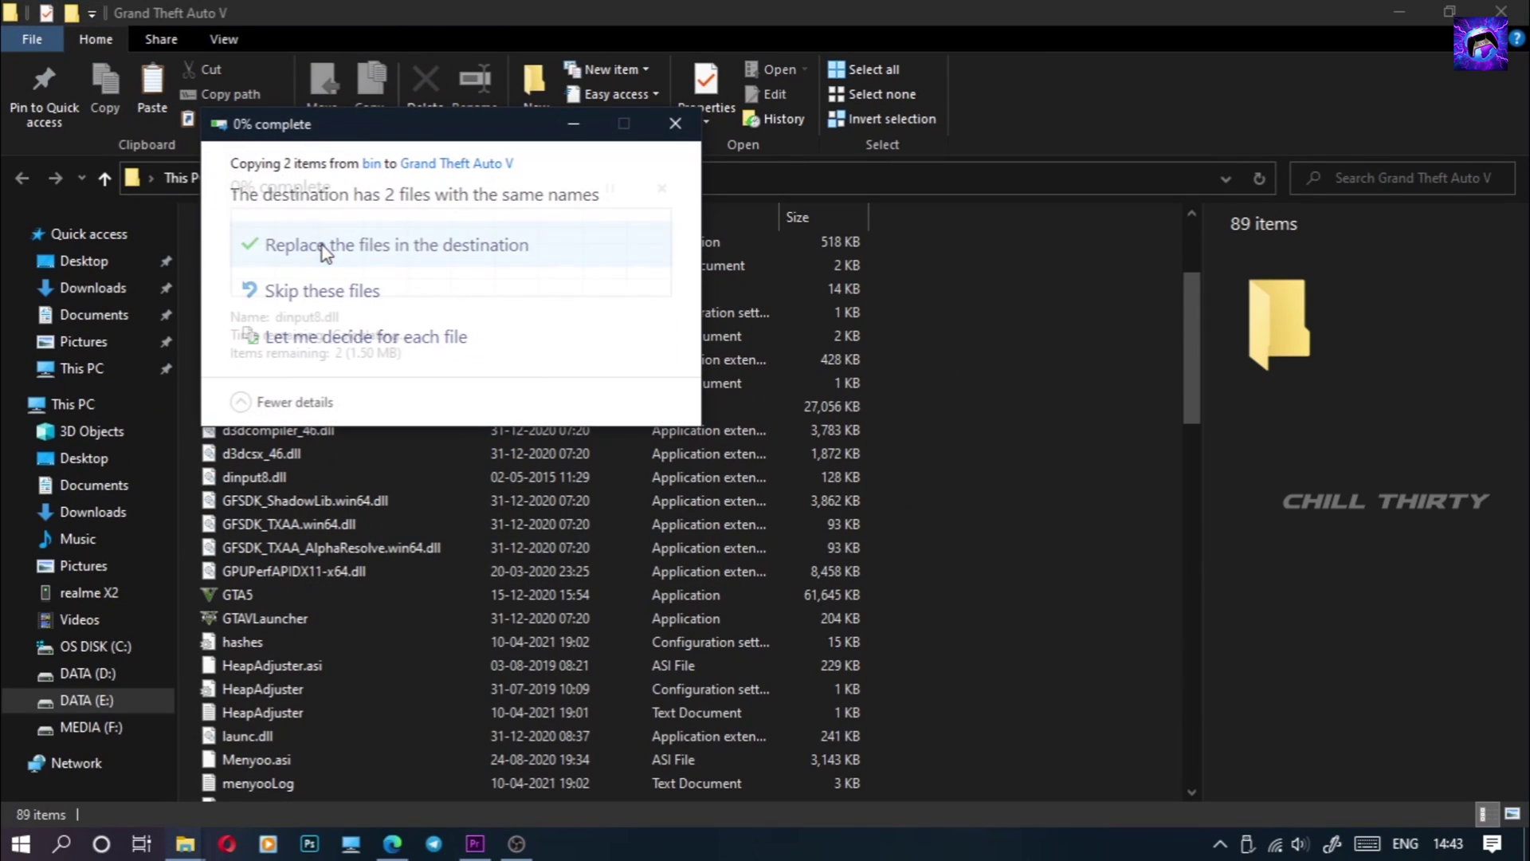
{"action": "left_click", "coordinate": [1068, 418]}
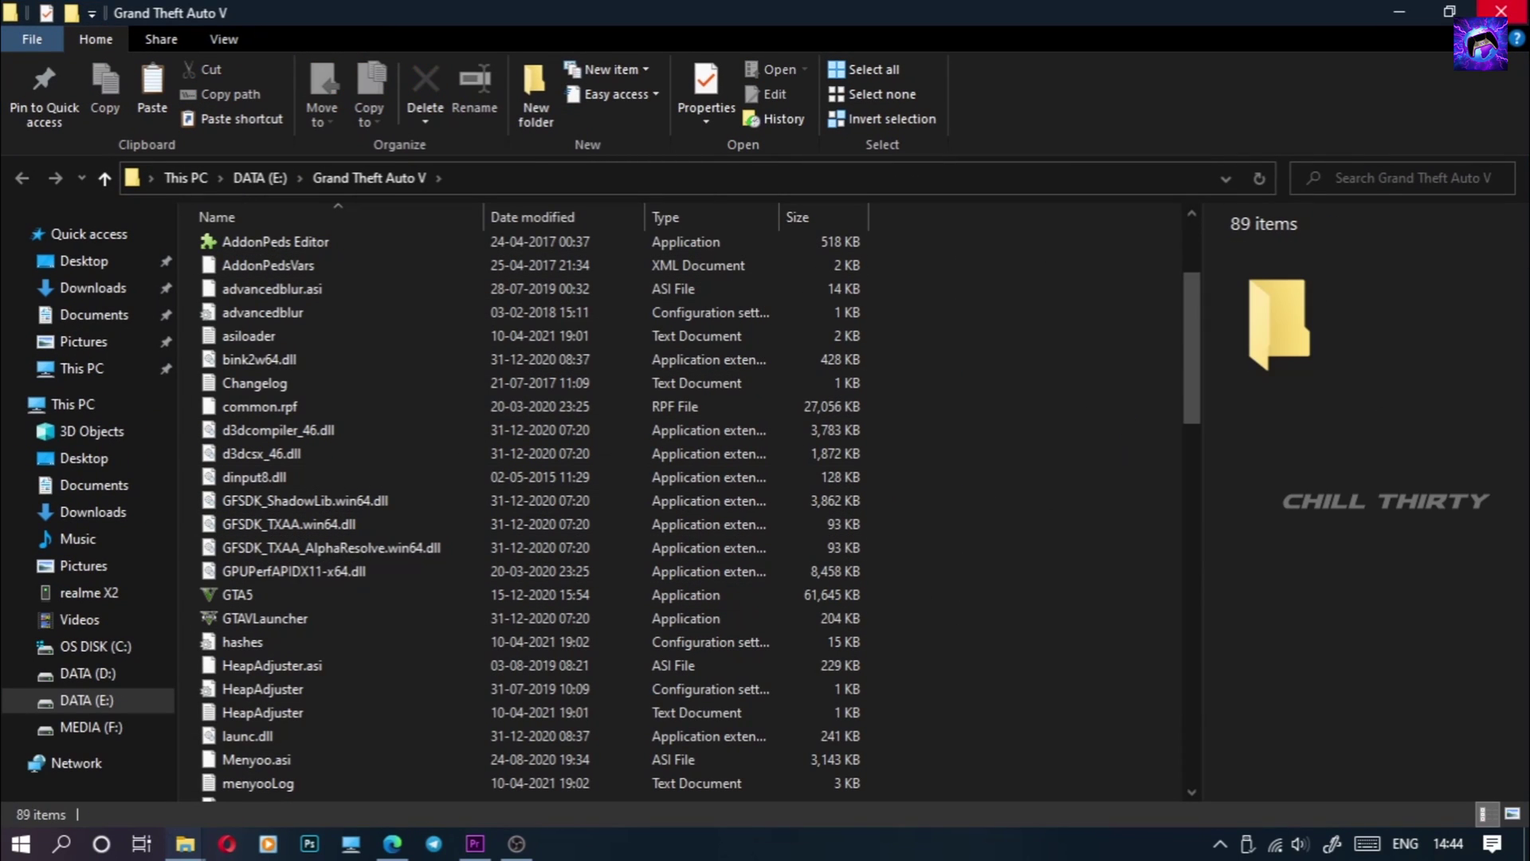
{"action": "left_click", "coordinate": [1523, 10]}
Refresh the desktop and launch Grand Theft Auto V from the GTA5 shortcut
{"action": "right_click", "coordinate": [867, 235]}
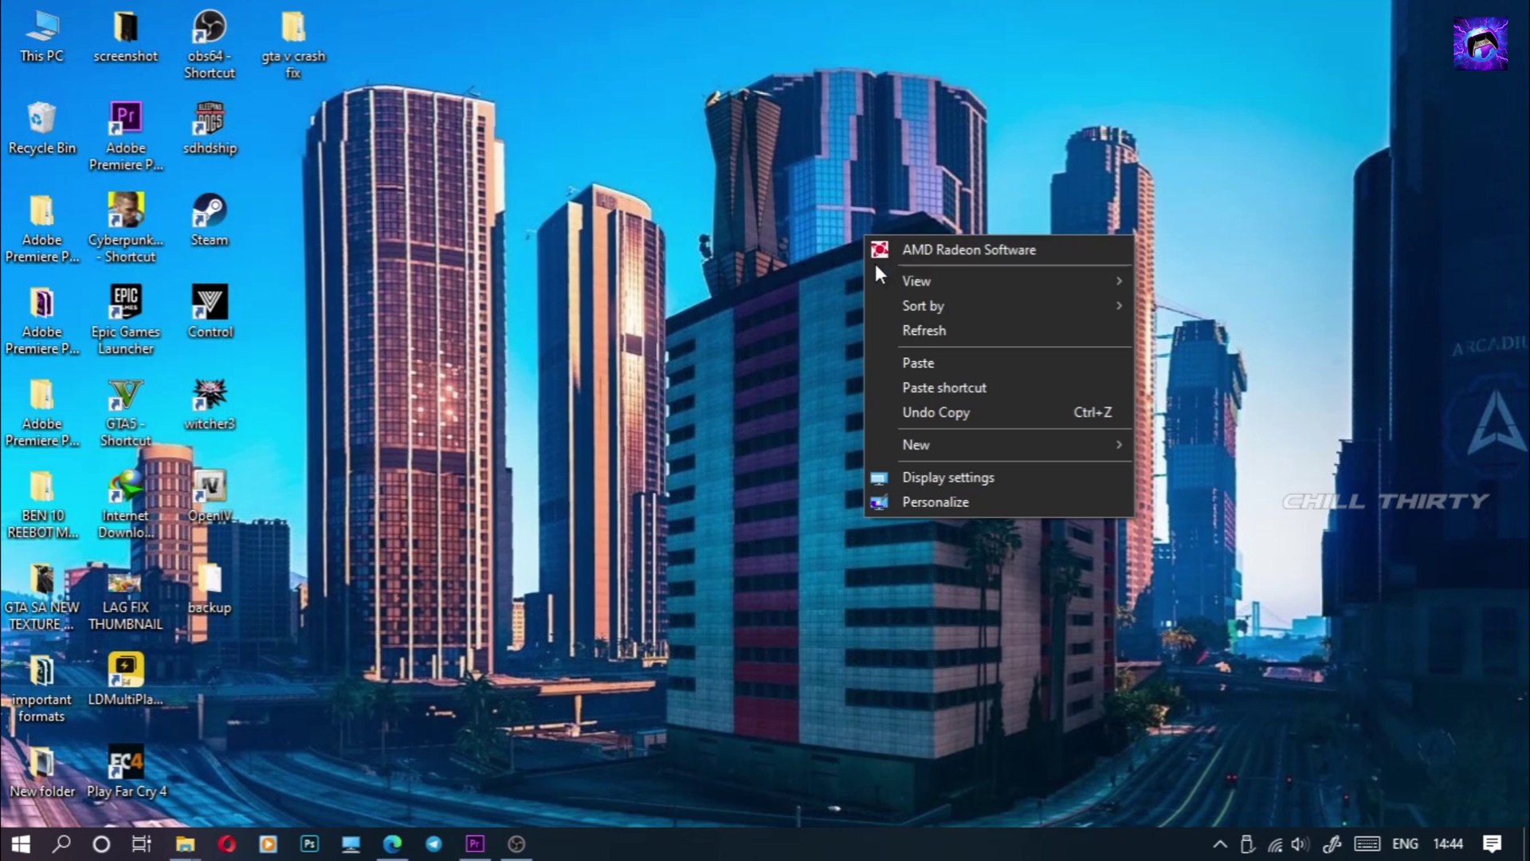
{"action": "left_click", "coordinate": [922, 323]}
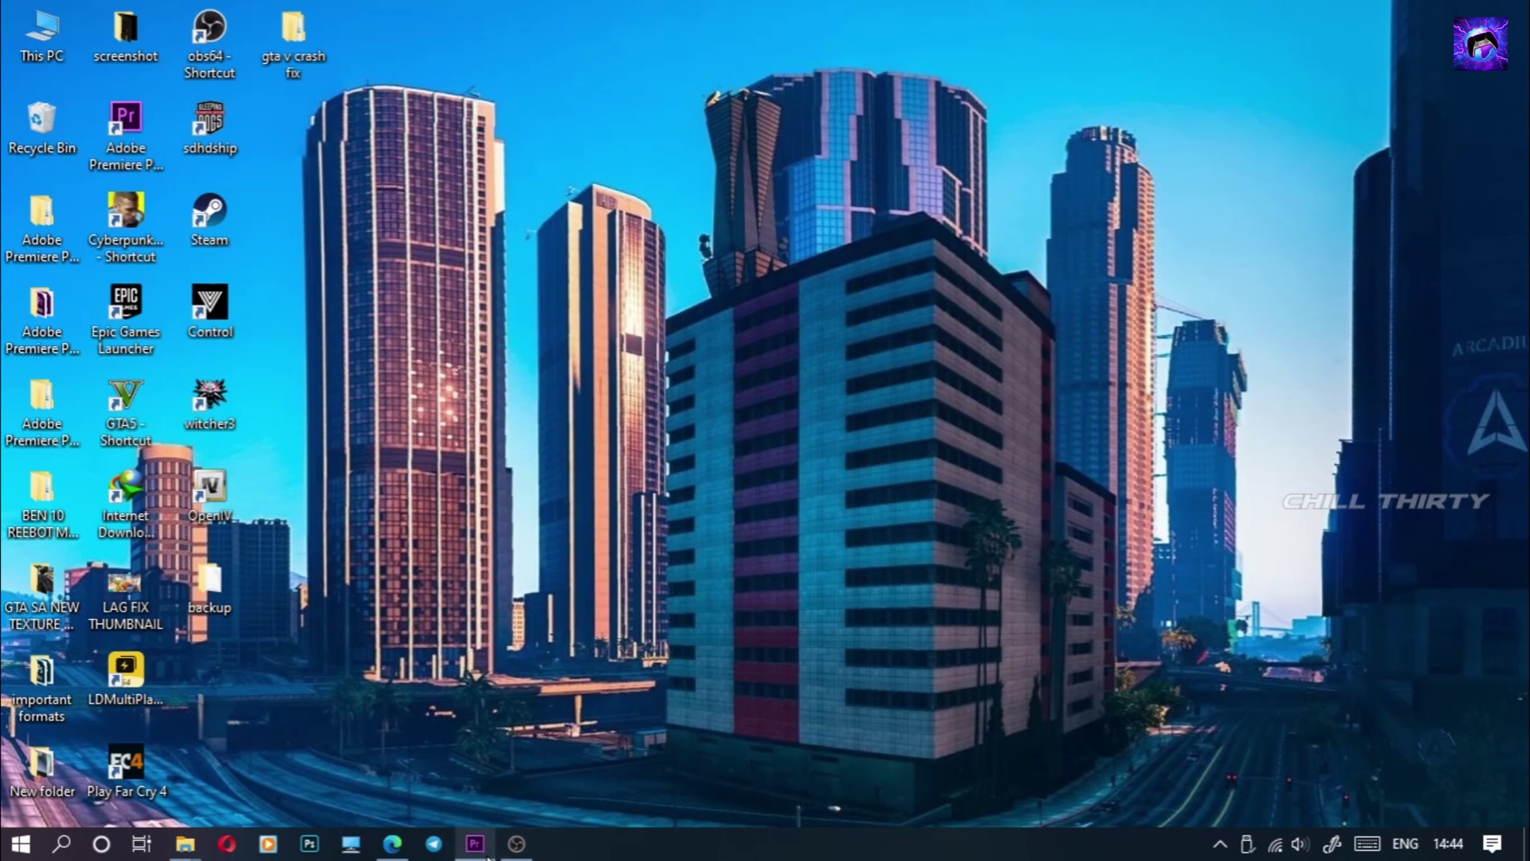
{"action": "double_click", "coordinate": [137, 408]}
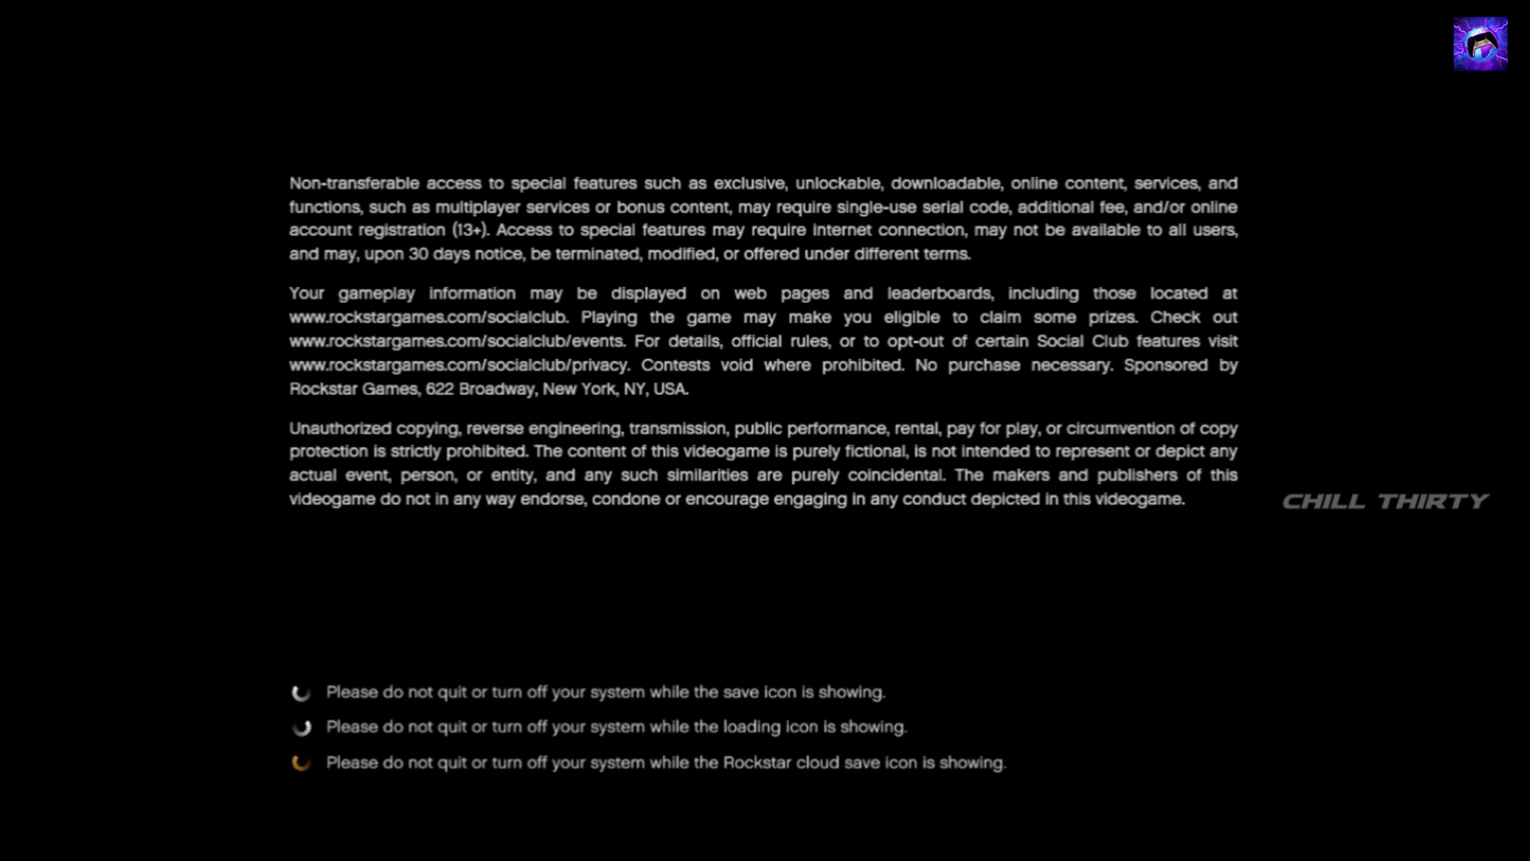